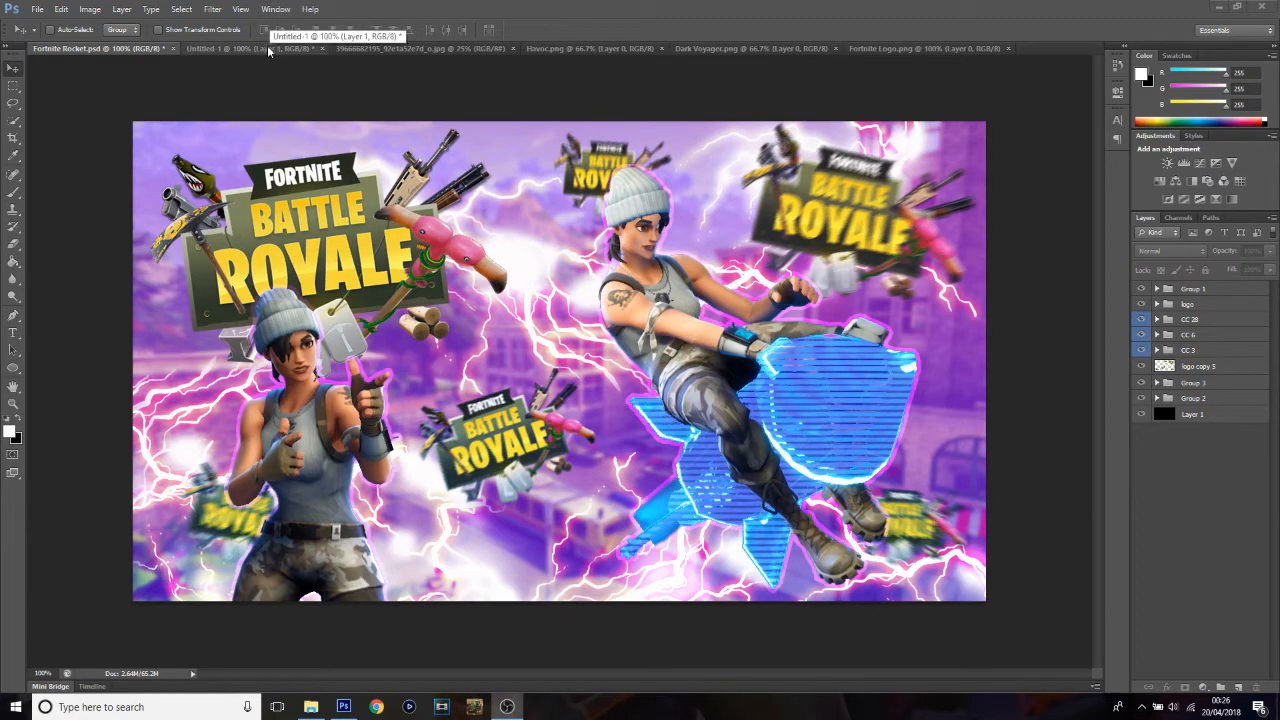
Step: Convert the city screenshot's locked background into a normal layer and copy that layer into the Untitled-1 document
{"action": "left_click", "coordinate": [206, 49]}
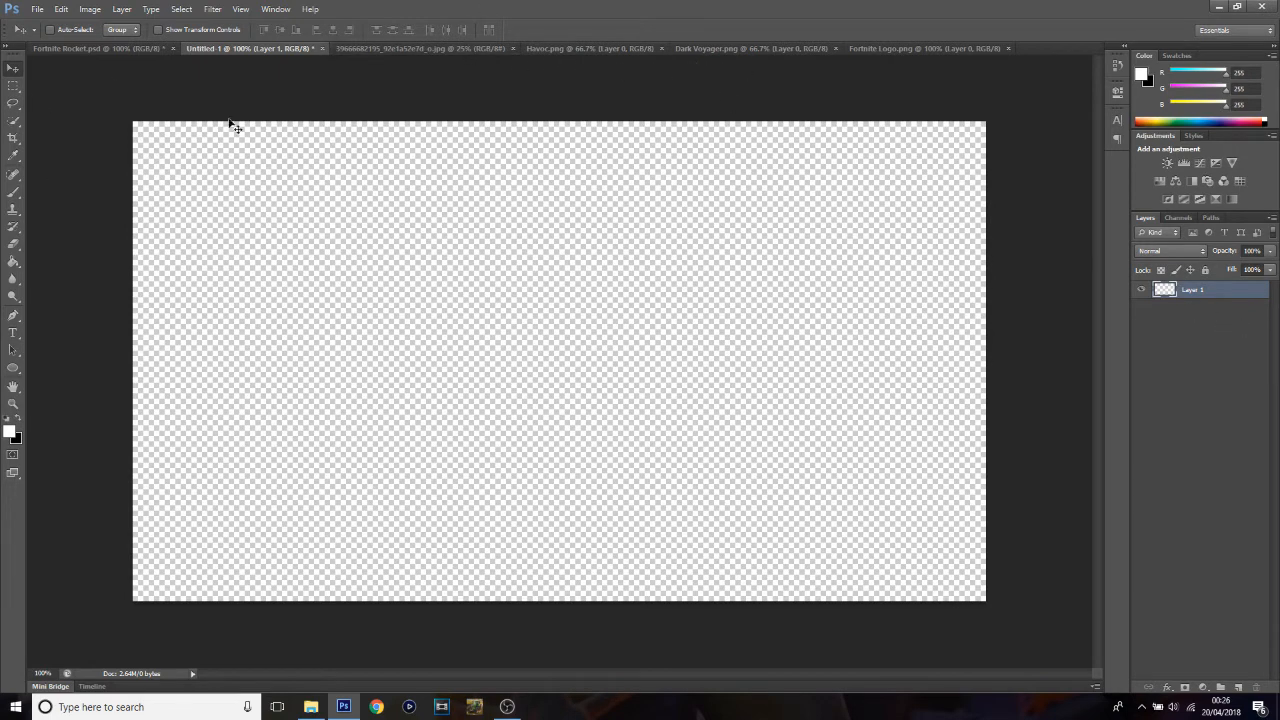
{"action": "left_click", "coordinate": [341, 49]}
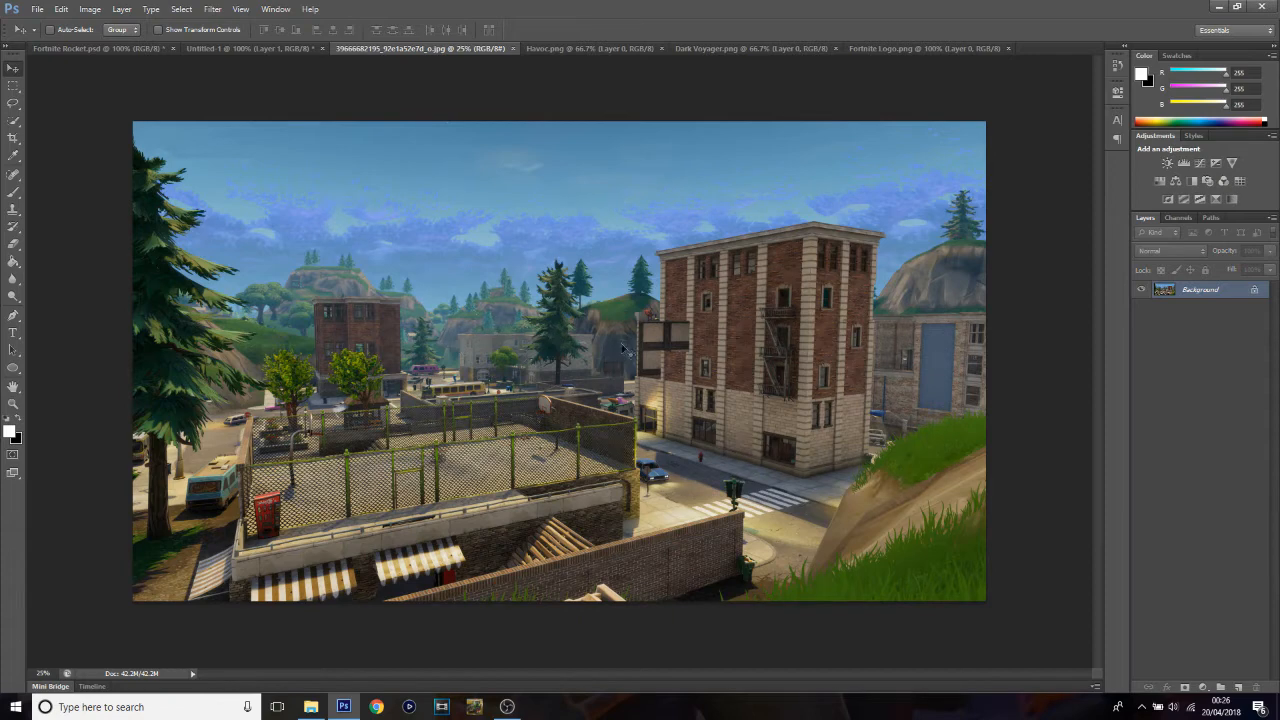
{"action": "double_click", "coordinate": [1249, 299]}
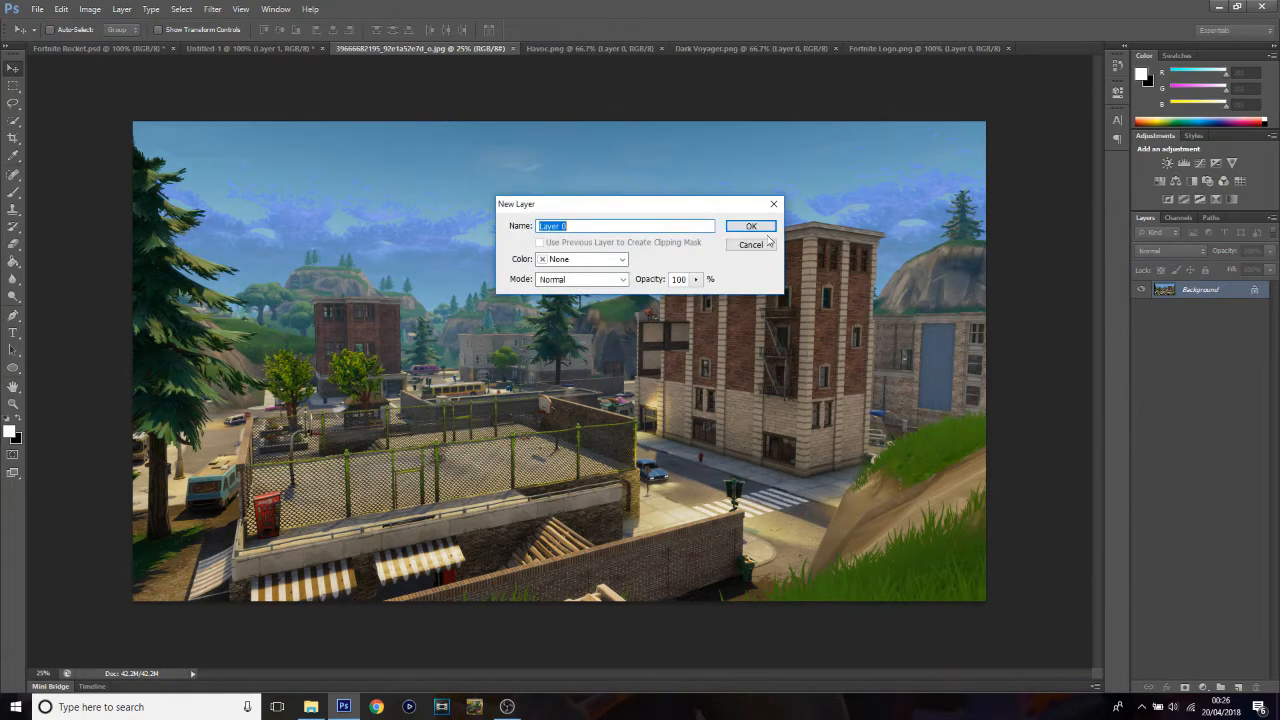
{"action": "left_click", "coordinate": [750, 222]}
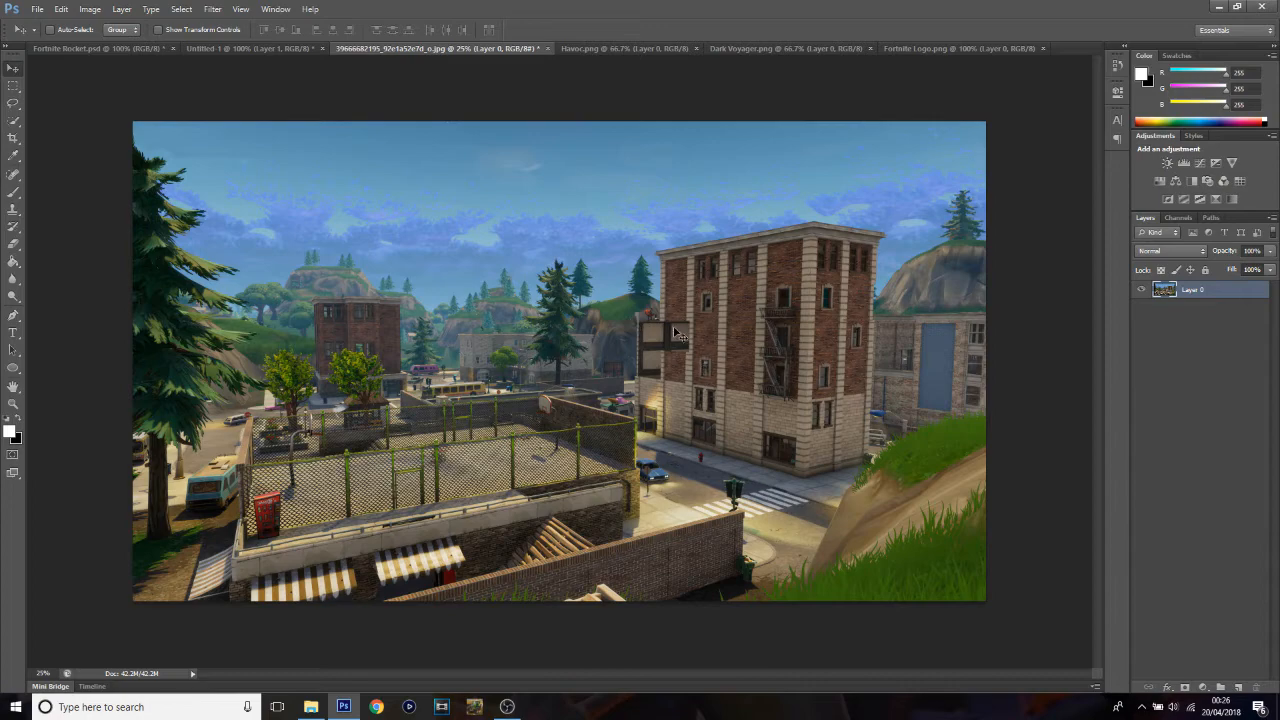
{"action": "left_click_drag", "start_coordinate": [677, 326], "coordinate": [581, 414]}
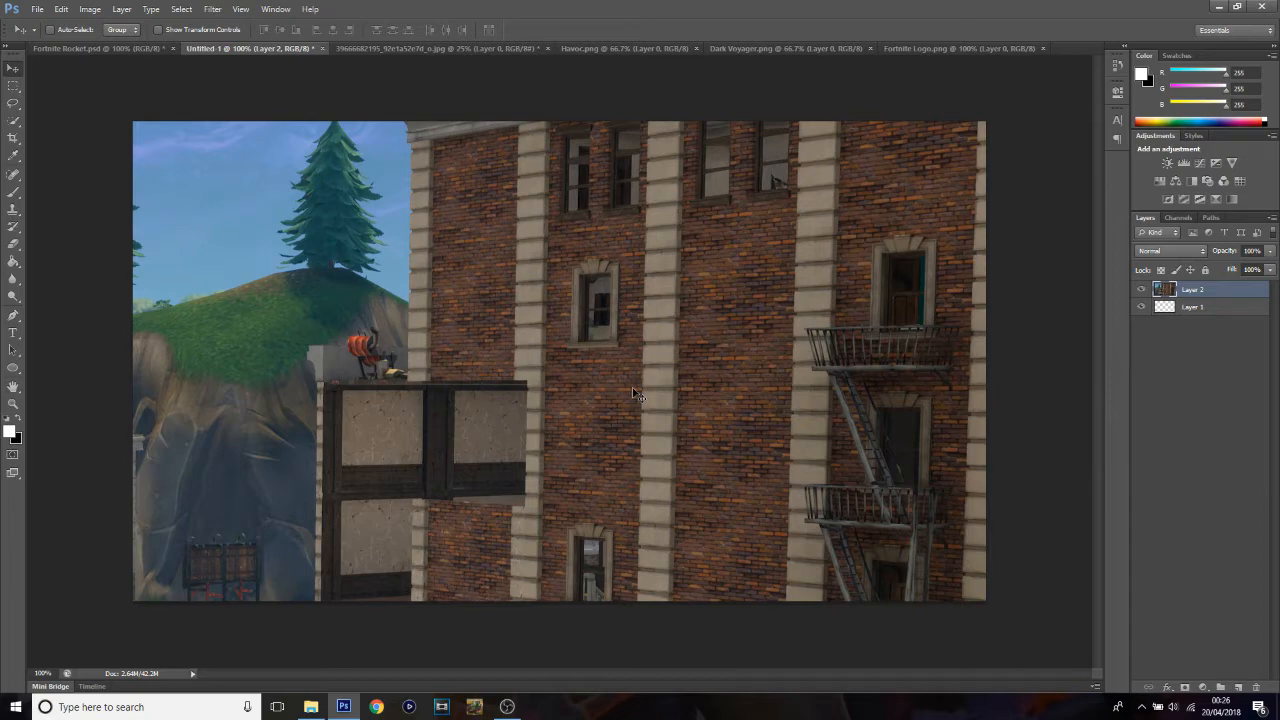
Step: Scale the city image to about 28% and centre it so it covers the whole canvas
{"action": "key", "text": "ctrl+t"}
{"action": "key", "text": "ctrl+0"}
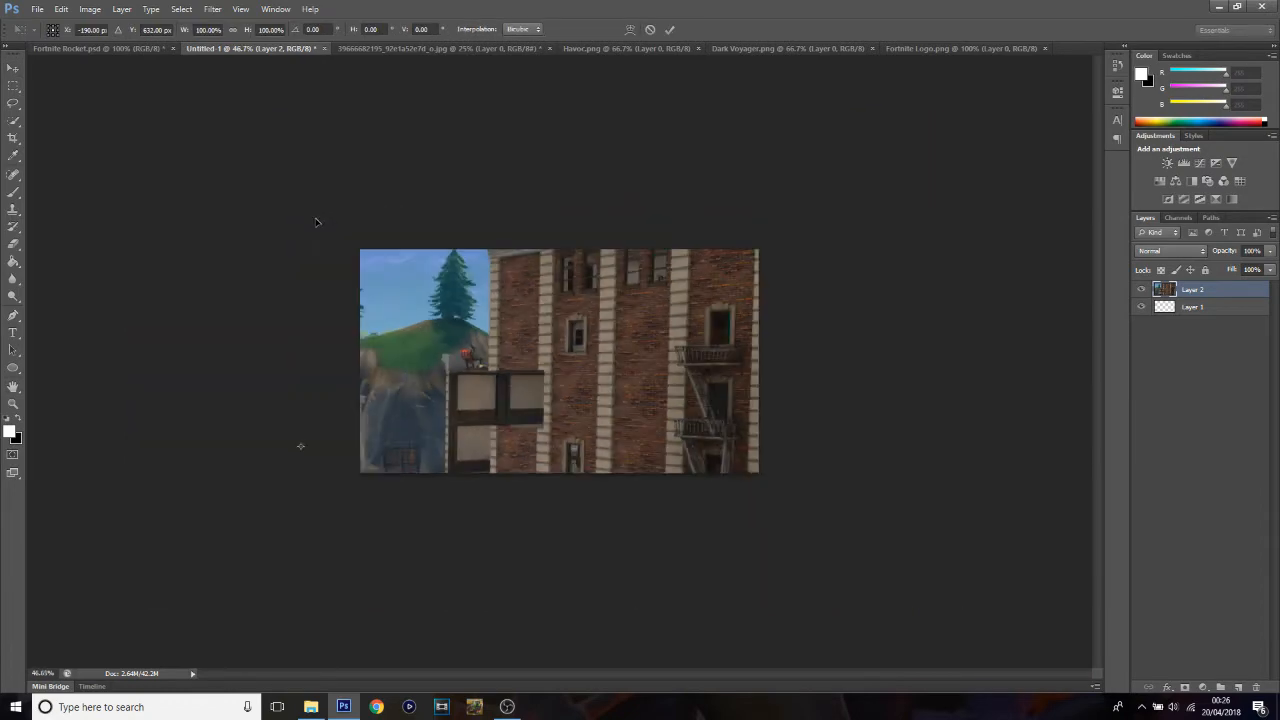
{"action": "key", "text": "ctrl+0"}
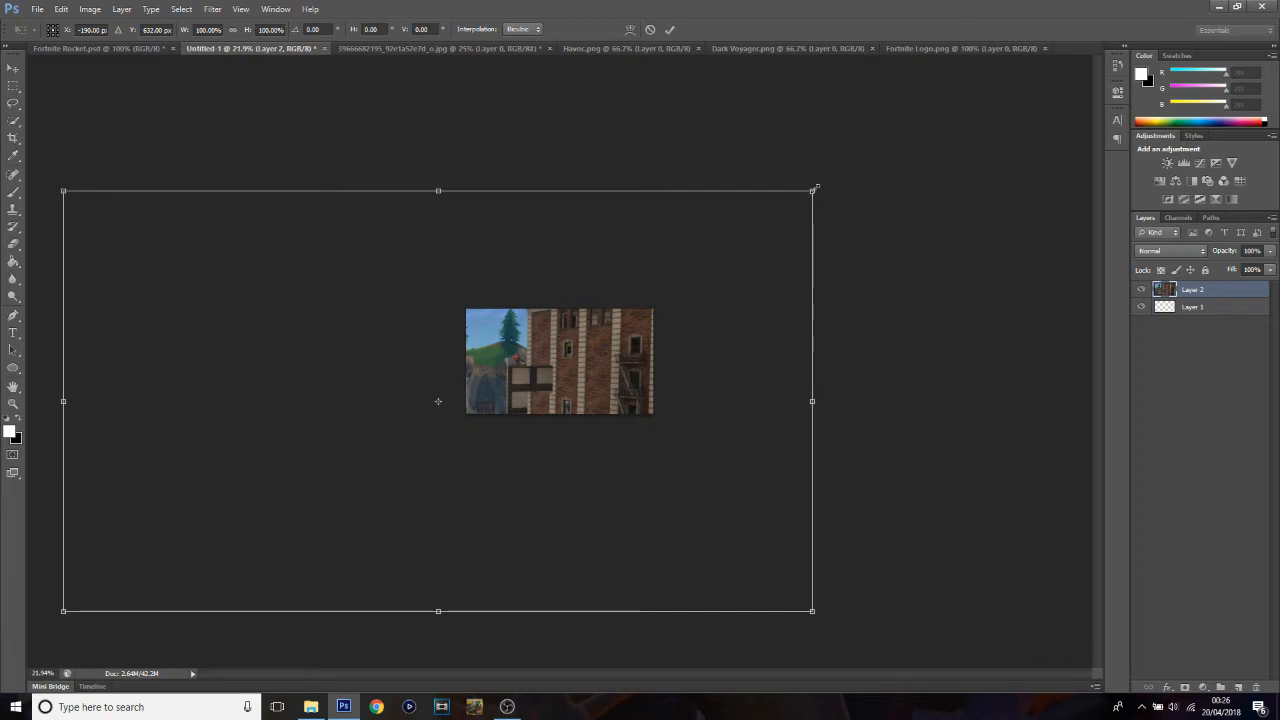
{"action": "left_click_drag", "start_coordinate": [815, 188], "coordinate": [270, 476]}
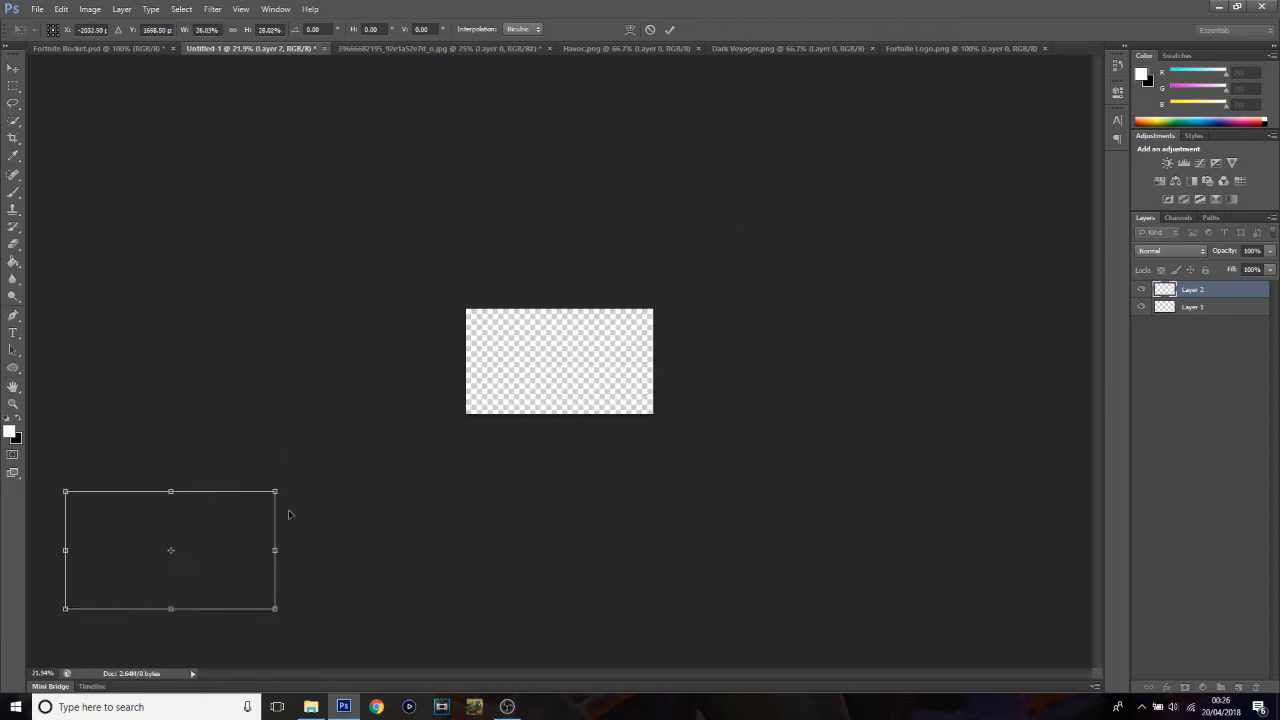
{"action": "left_click_drag", "start_coordinate": [217, 529], "coordinate": [605, 340]}
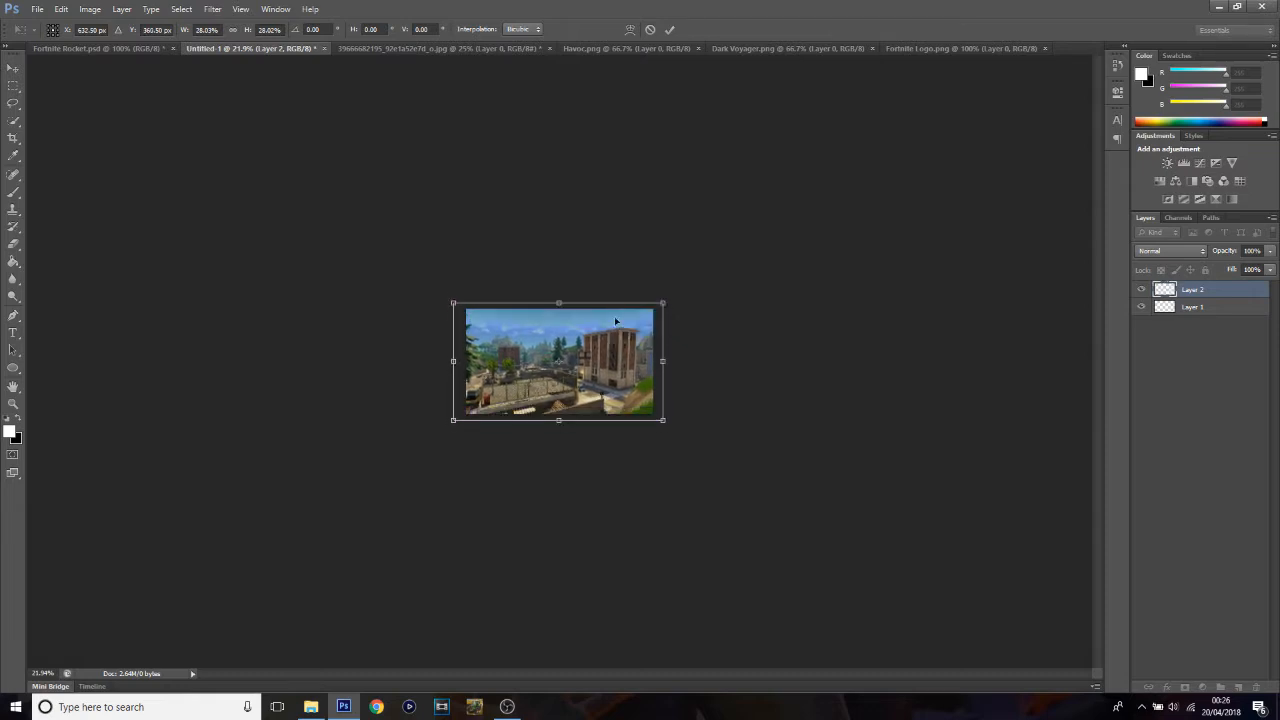
{"action": "left_click", "coordinate": [669, 29]}
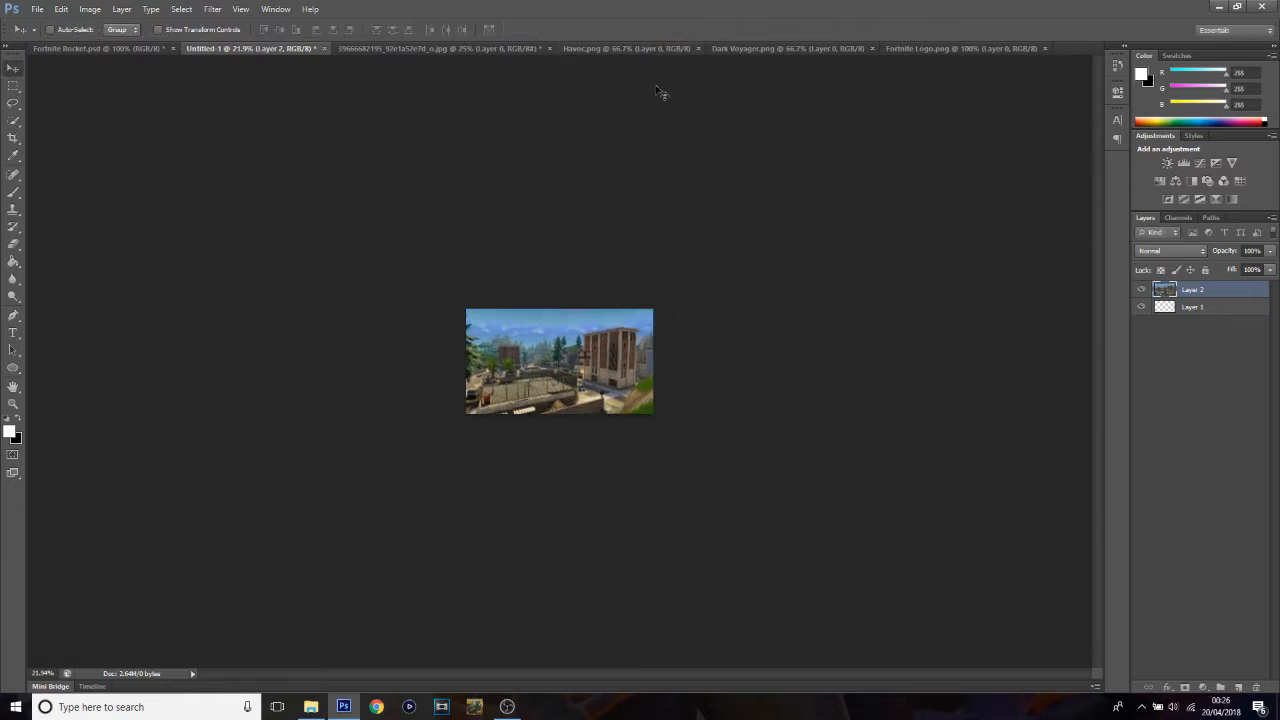
Step: Add a Gradient Map adjustment layer above the city image and apply the Black, White preset
{"action": "key", "text": "ctrl+plus"}
{"action": "key", "text": "ctrl+plus"}
{"action": "key", "text": "ctrl+plus"}
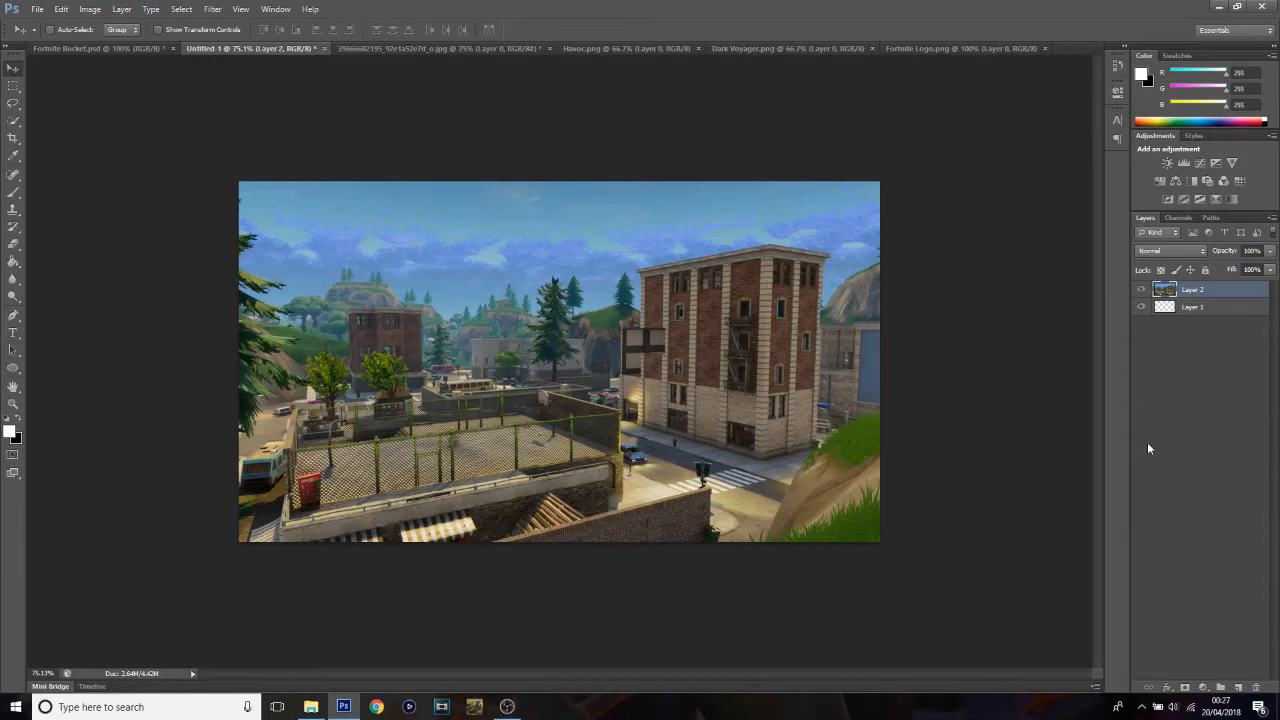
{"action": "left_click", "coordinate": [1205, 697]}
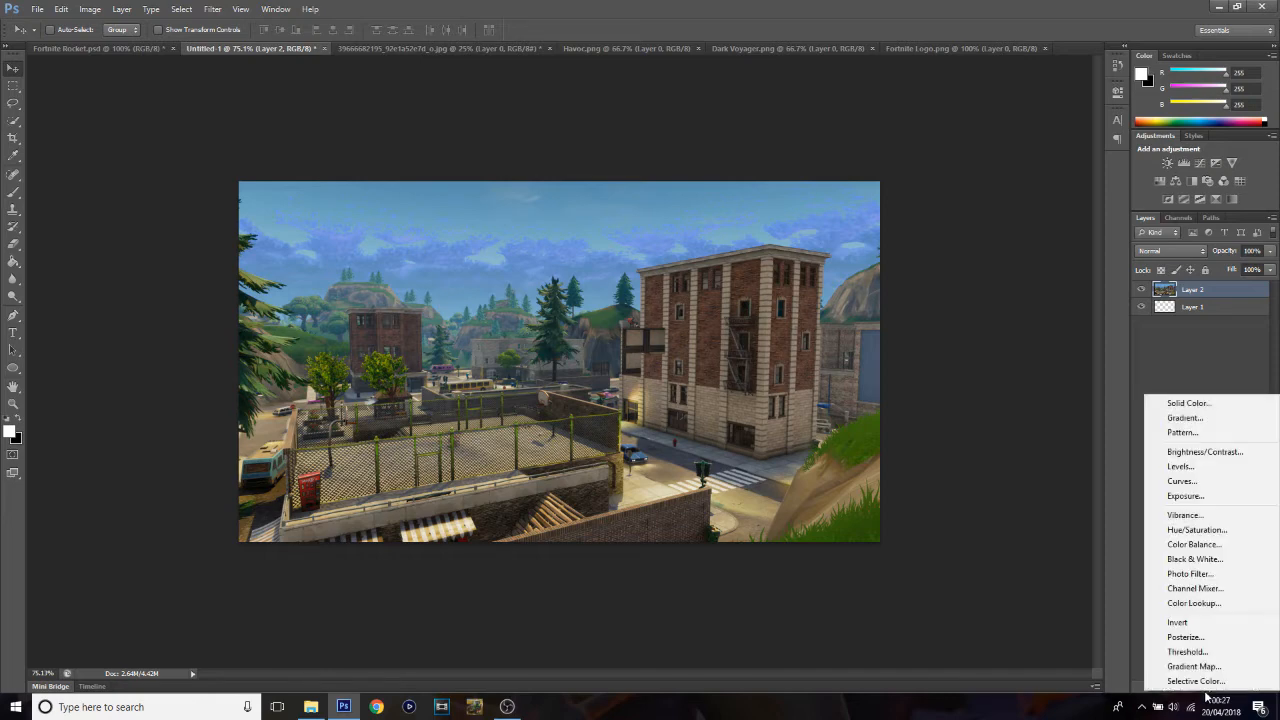
{"action": "left_click", "coordinate": [1172, 663]}
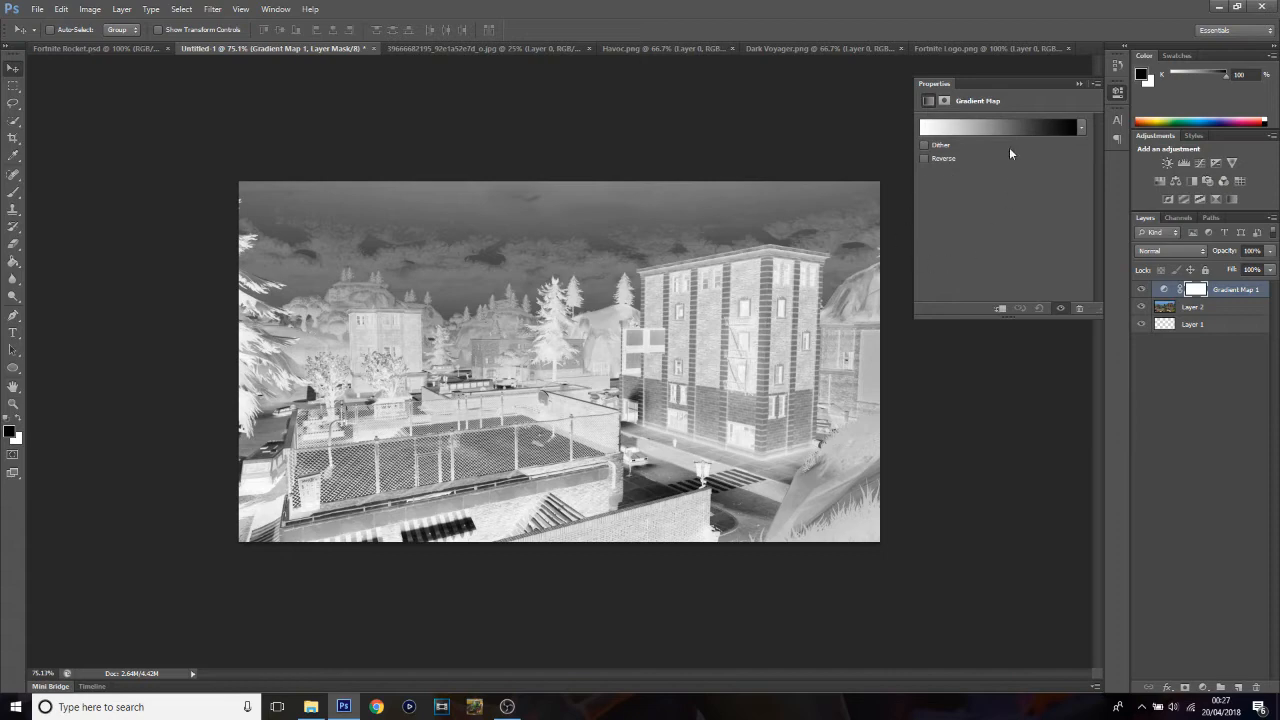
{"action": "left_click", "coordinate": [1002, 128]}
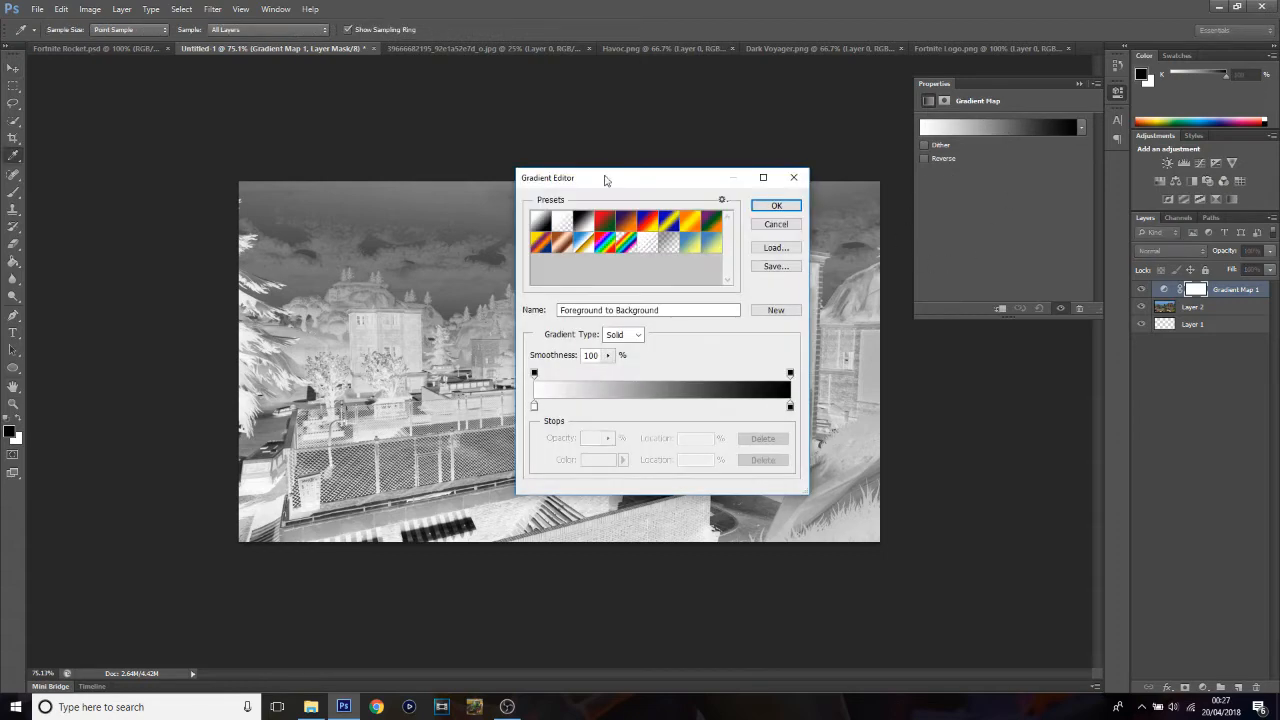
{"action": "left_click_drag", "start_coordinate": [609, 178], "coordinate": [994, 103]}
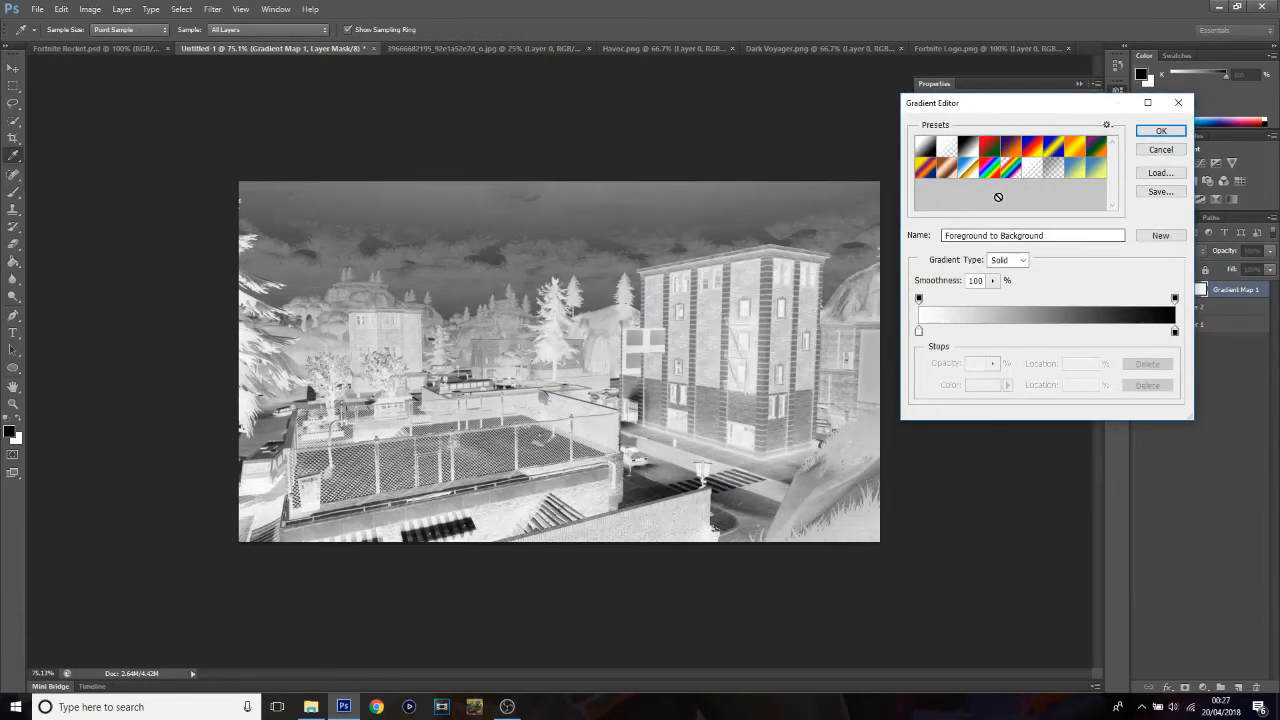
{"action": "left_click", "coordinate": [968, 150]}
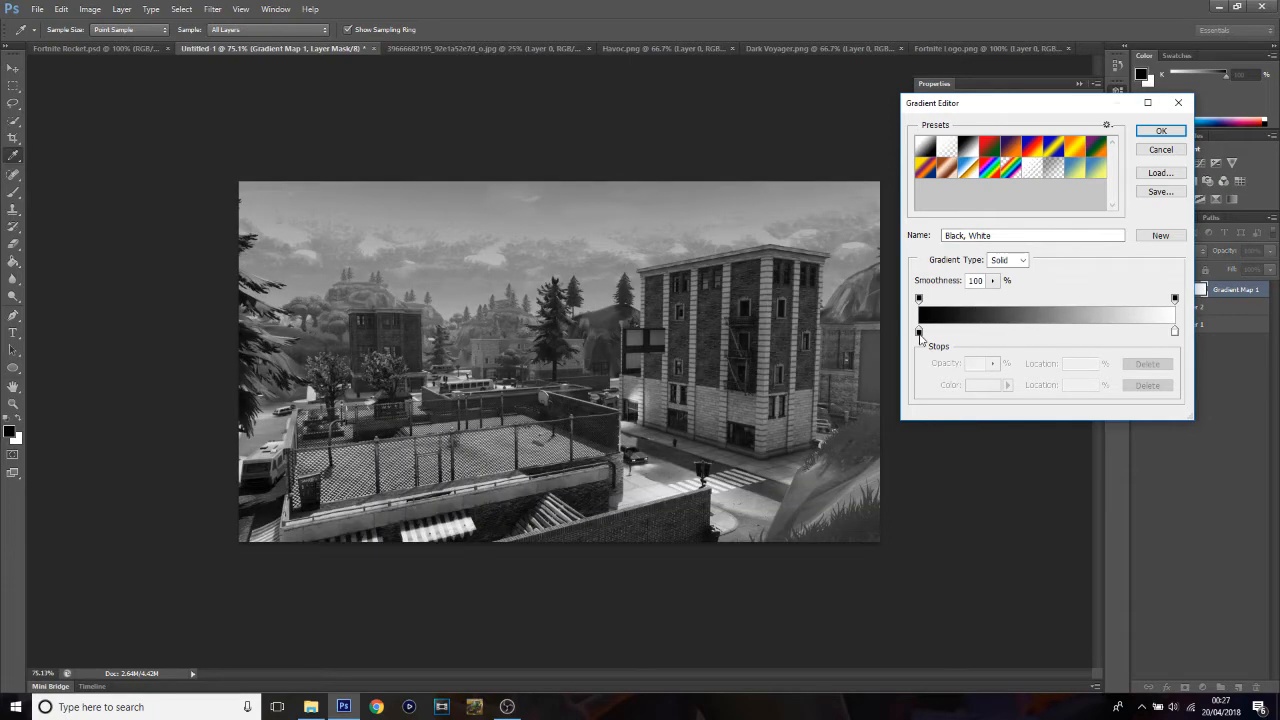
Step: Swap the gradient's black and white stops and recolour the black stop at 100% to purple 690ab2
{"action": "mouse_move", "coordinate": [919, 333]}
{"action": "left_mouse_down"}
{"action": "mouse_move", "coordinate": [1182, 345]}
{"action": "mouse_move", "coordinate": [1174, 333]}
{"action": "mouse_move", "coordinate": [918, 334]}
{"action": "left_mouse_up"}
{"action": "left_click_drag", "start_coordinate": [1165, 334], "coordinate": [1175, 334]}
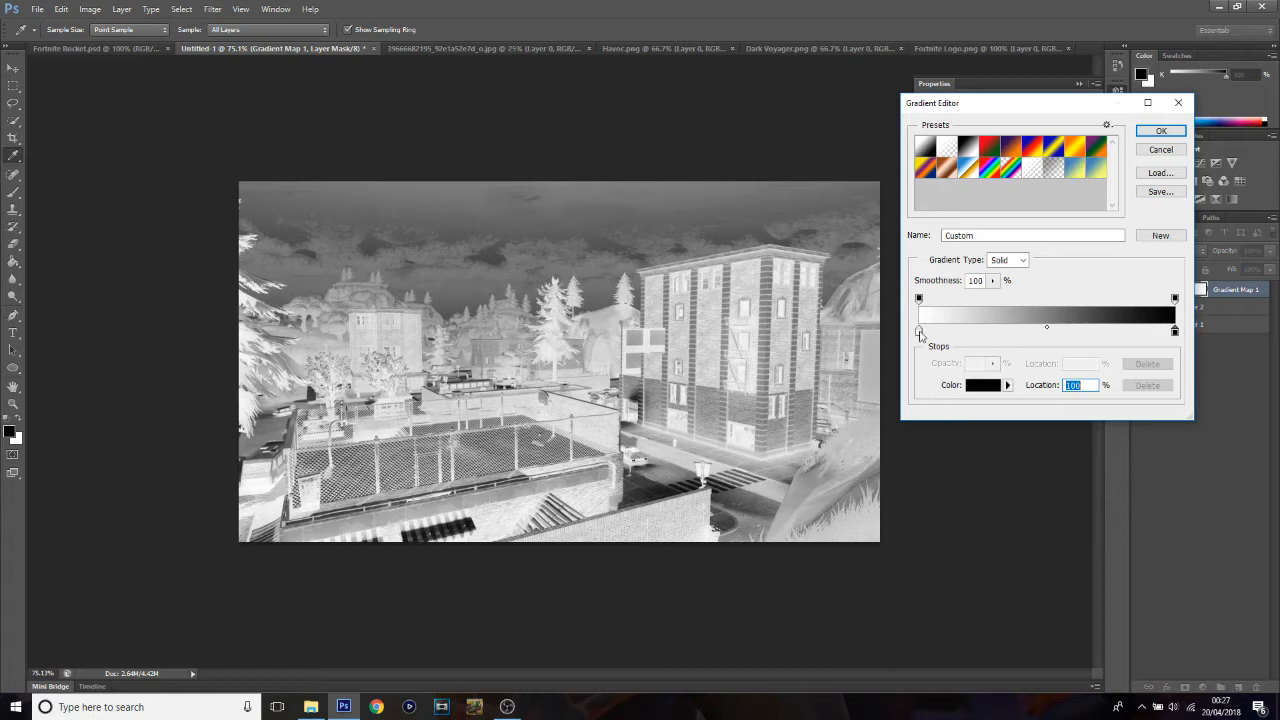
{"action": "left_click", "coordinate": [981, 393]}
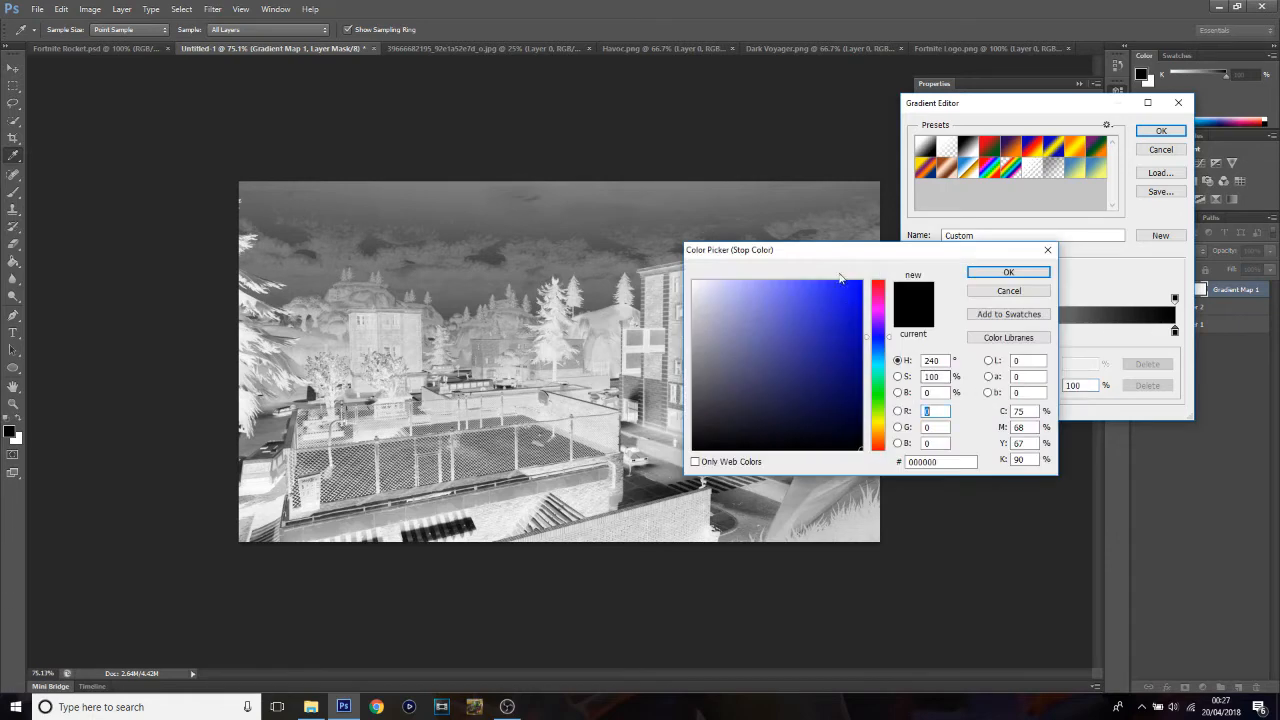
{"action": "left_click_drag", "start_coordinate": [843, 258], "coordinate": [1049, 148]}
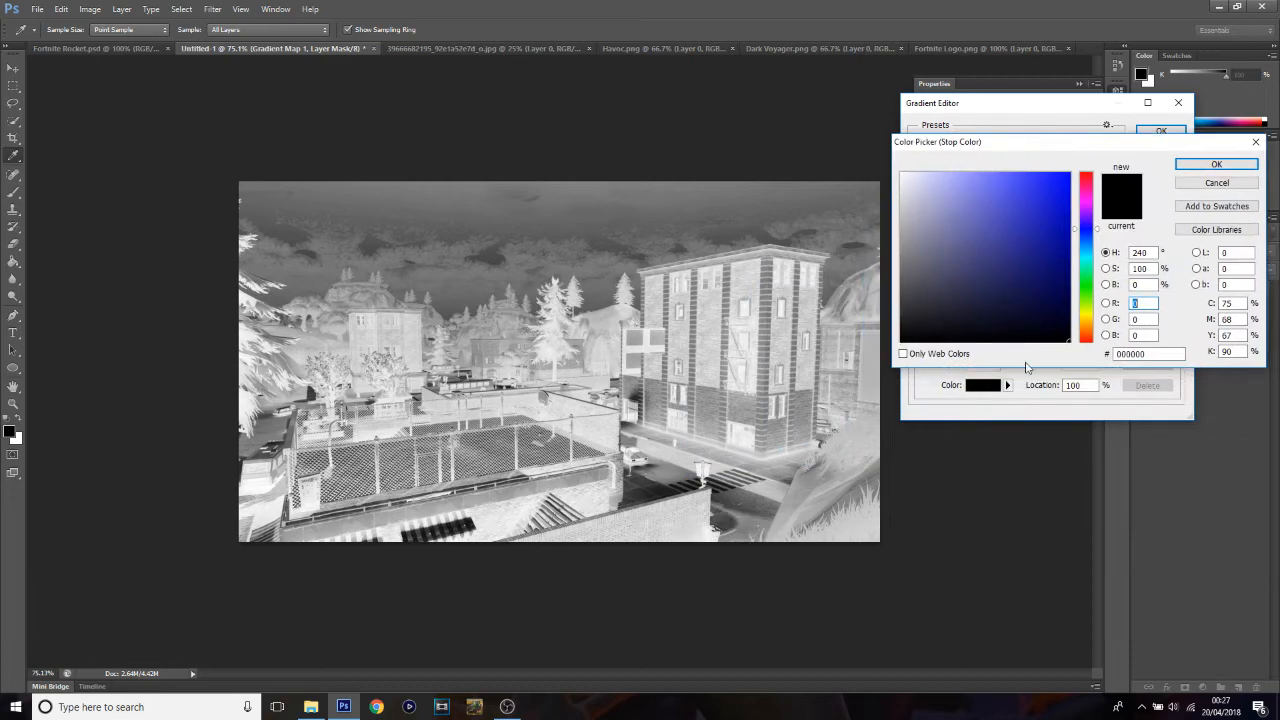
{"action": "mouse_move", "coordinate": [1098, 231]}
{"action": "left_mouse_down"}
{"action": "mouse_move", "coordinate": [1097, 214]}
{"action": "mouse_move", "coordinate": [1052, 218]}
{"action": "mouse_move", "coordinate": [1061, 223]}
{"action": "left_mouse_up"}
{"action": "left_click", "coordinate": [1052, 210]}
{"action": "left_click", "coordinate": [1213, 165]}
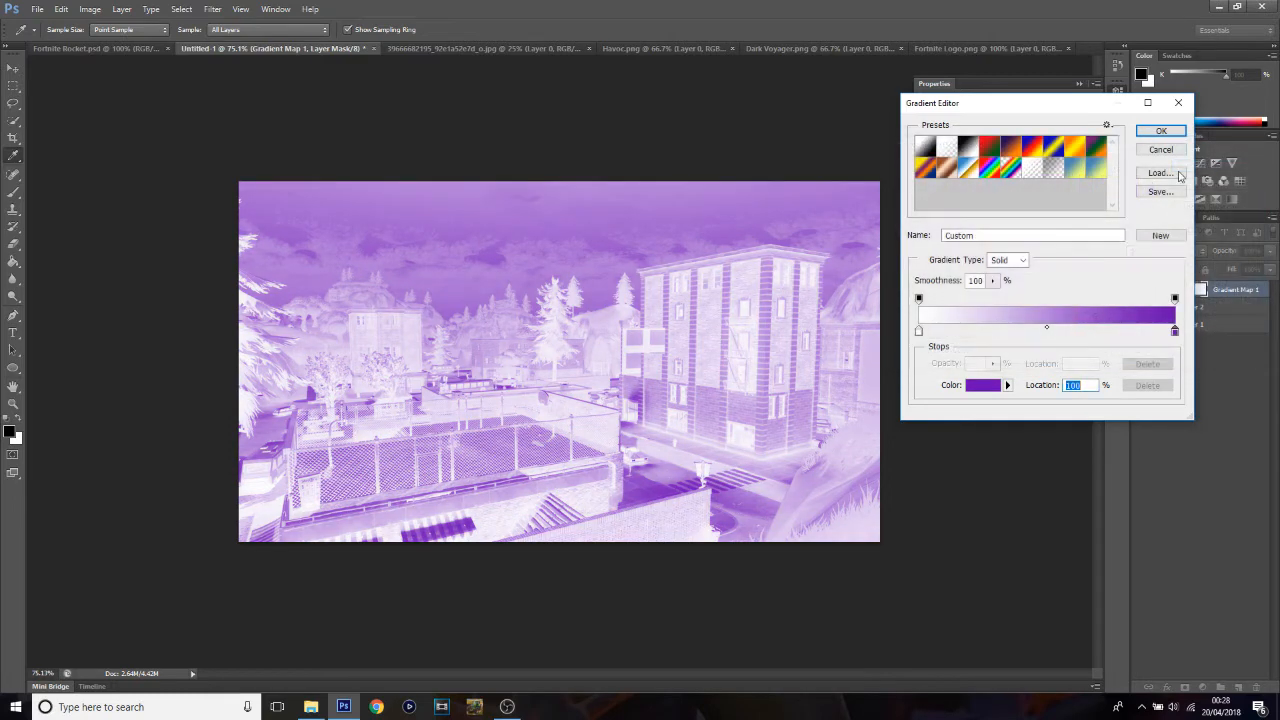
Step: Copy the purple's hex code to the white stop at 0%, lighten it to ce98f7 and accept the gradient
{"action": "left_click", "coordinate": [983, 385]}
{"action": "left_click_drag", "start_coordinate": [1180, 354], "coordinate": [1104, 355]}
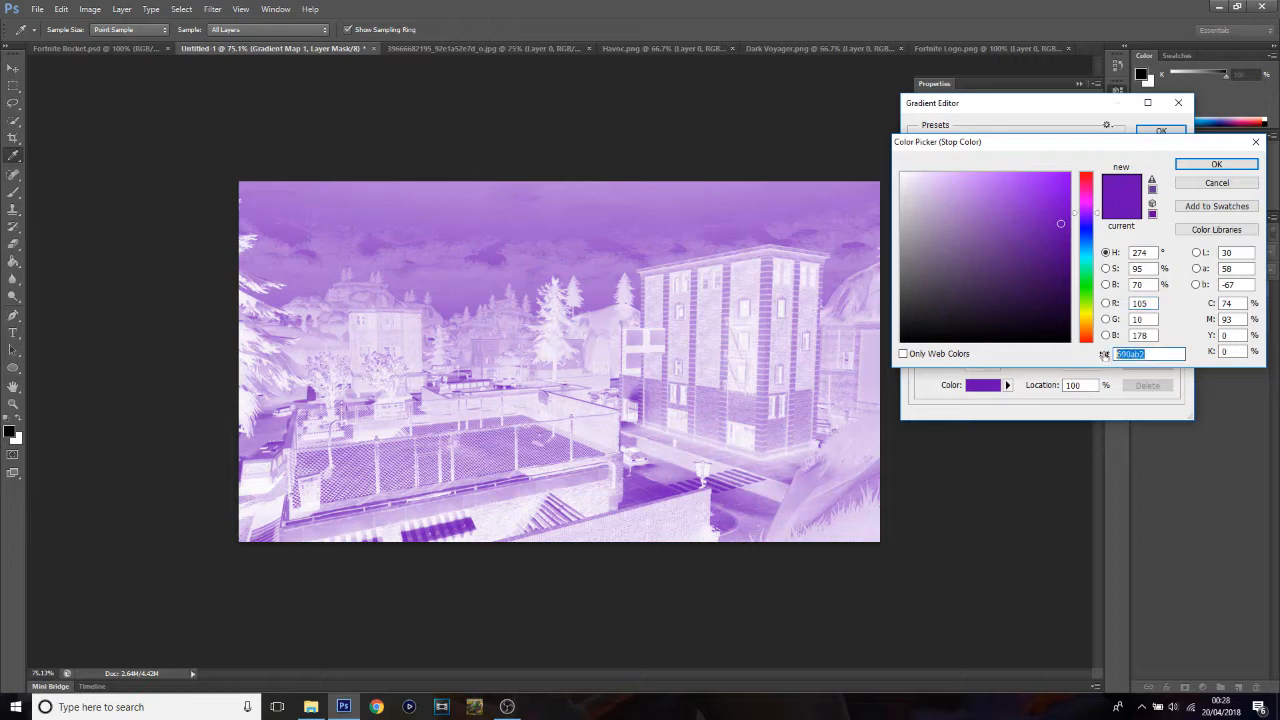
{"action": "left_click", "coordinate": [1186, 165]}
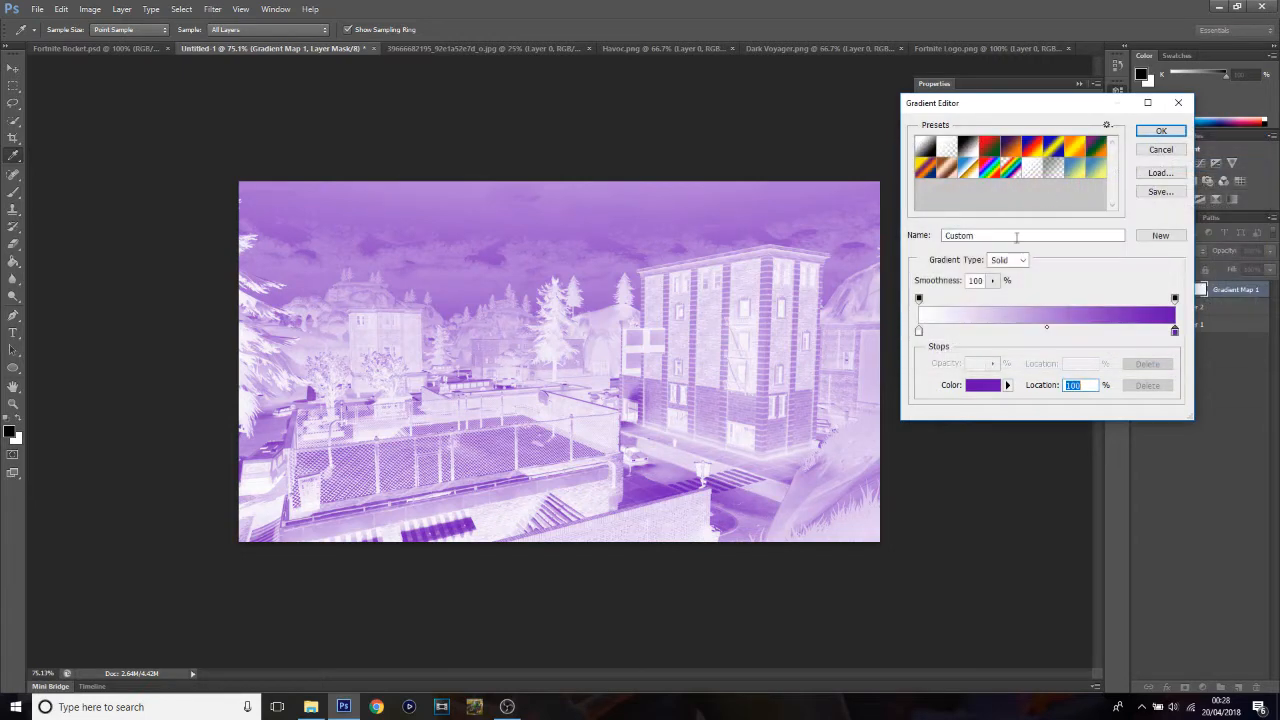
{"action": "left_click", "coordinate": [918, 331]}
{"action": "left_click", "coordinate": [983, 386]}
{"action": "left_click_drag", "start_coordinate": [1146, 354], "coordinate": [1104, 355]}
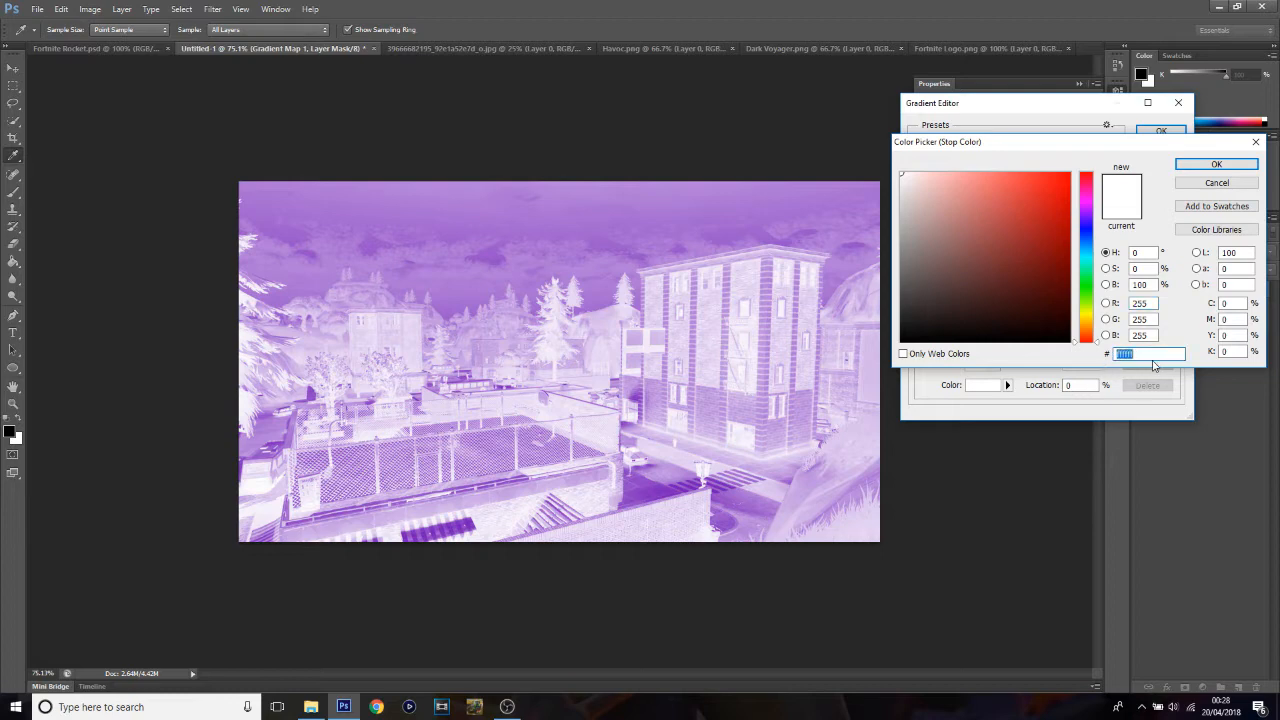
{"action": "key", "text": "ctrl+v"}
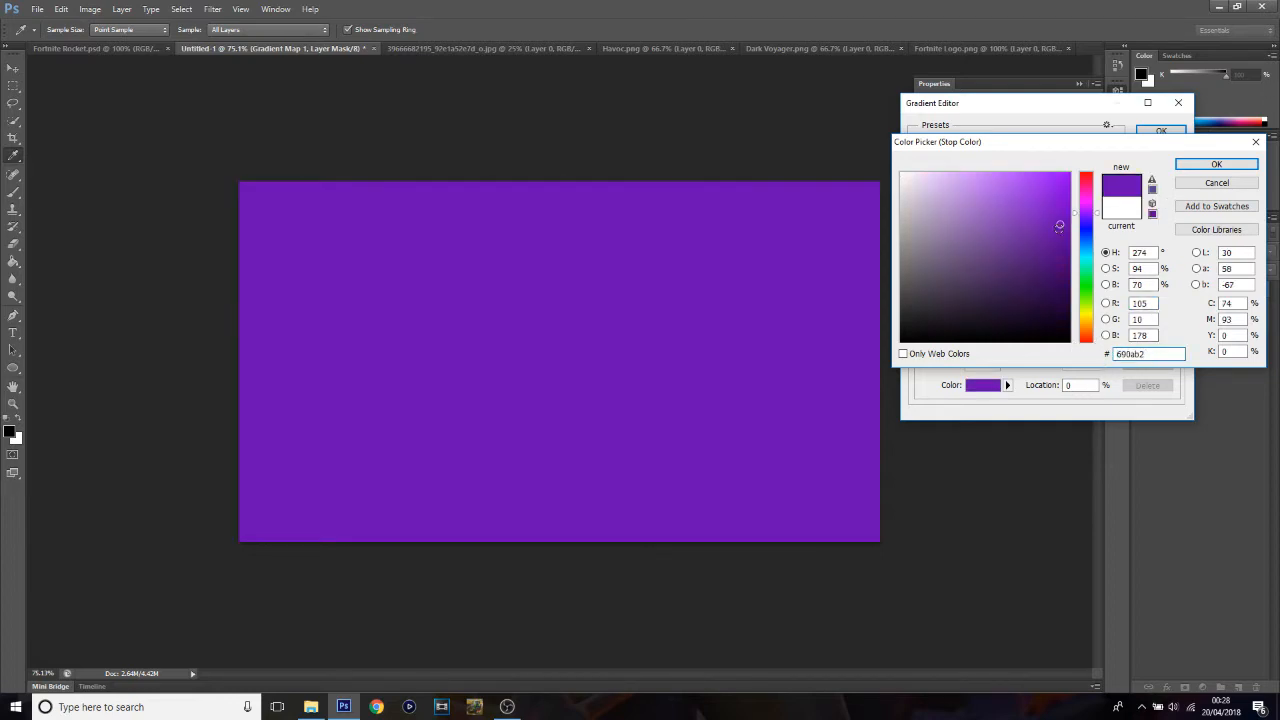
{"action": "left_click", "coordinate": [1019, 197]}
{"action": "left_click", "coordinate": [1003, 190]}
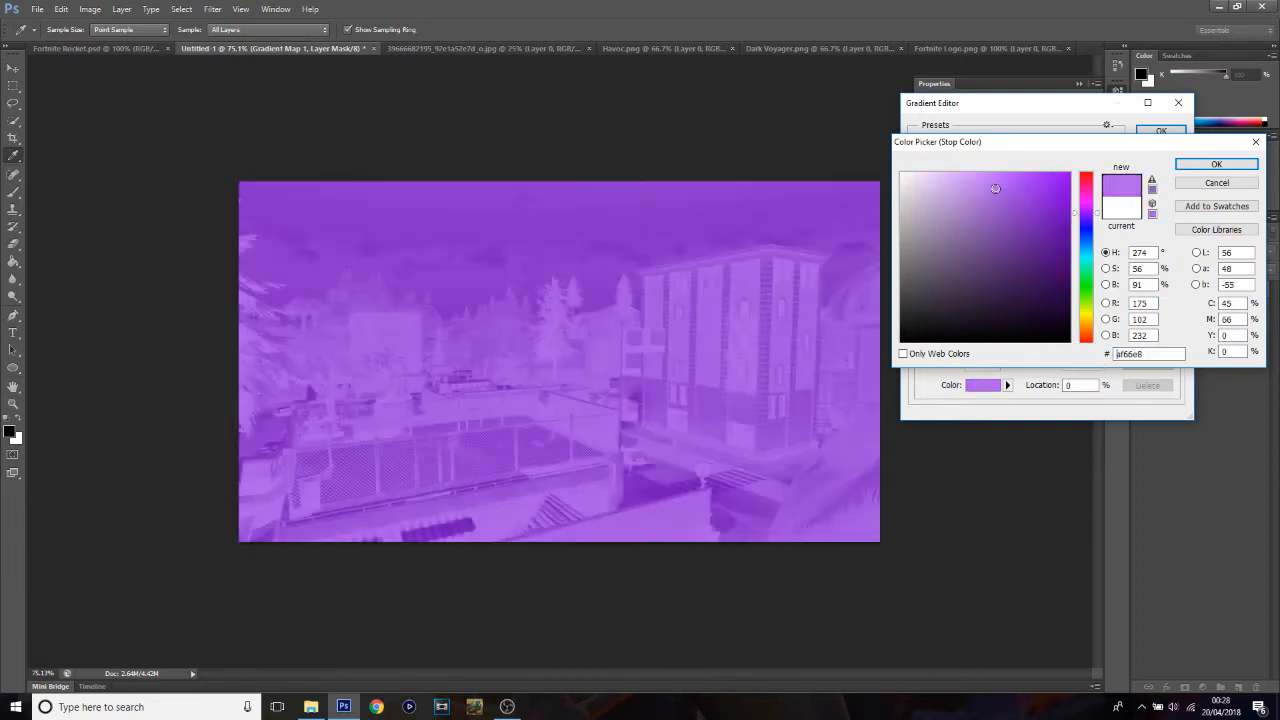
{"action": "left_click", "coordinate": [975, 186]}
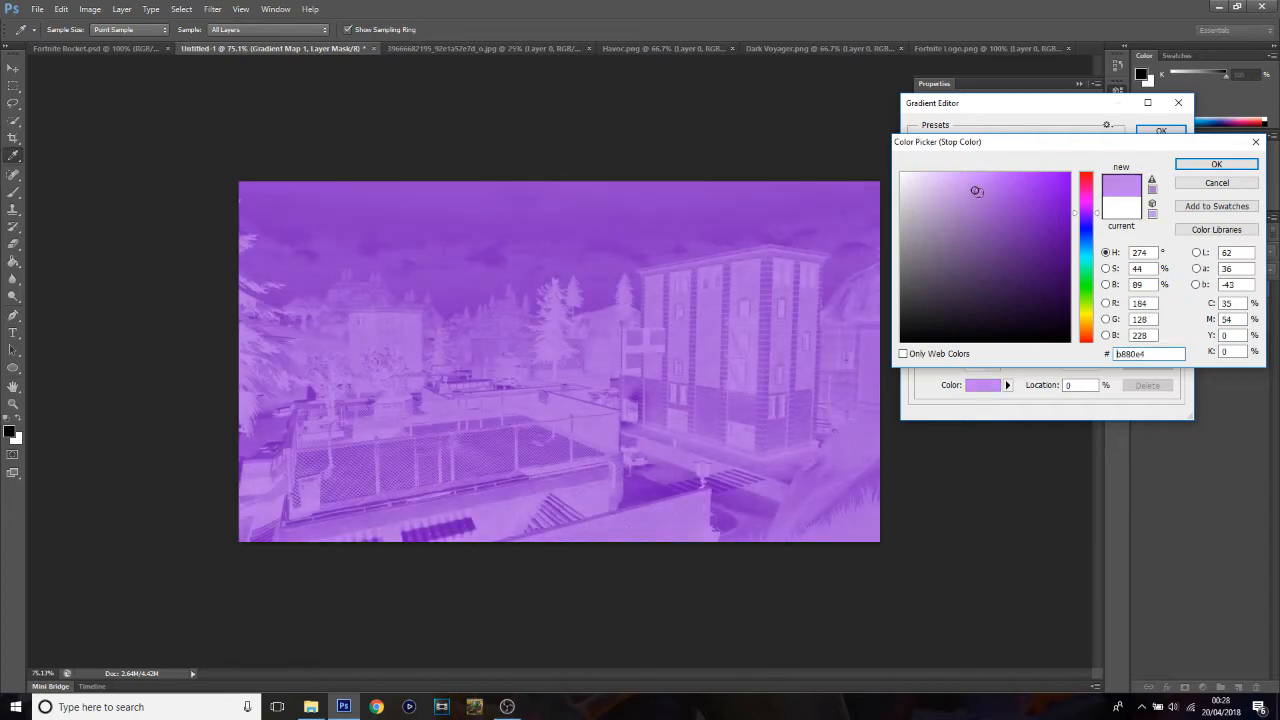
{"action": "left_click", "coordinate": [966, 178]}
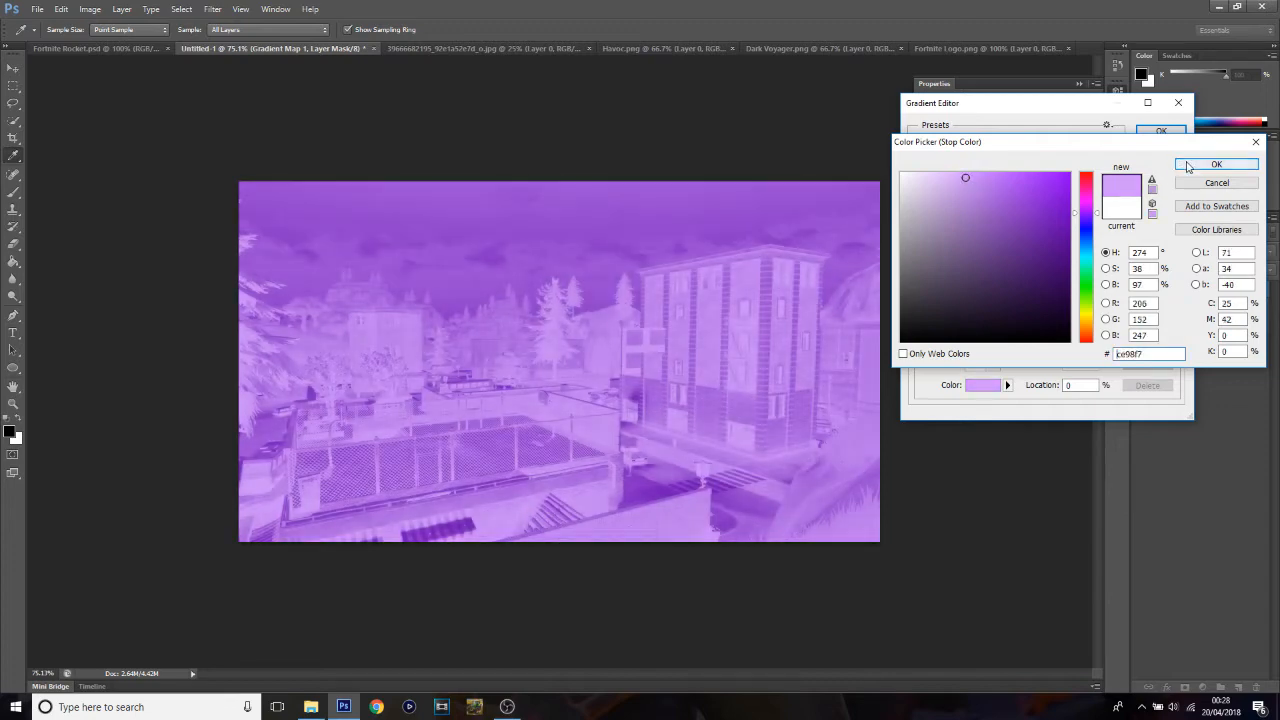
{"action": "left_click", "coordinate": [1200, 164]}
{"action": "left_click", "coordinate": [1160, 131]}
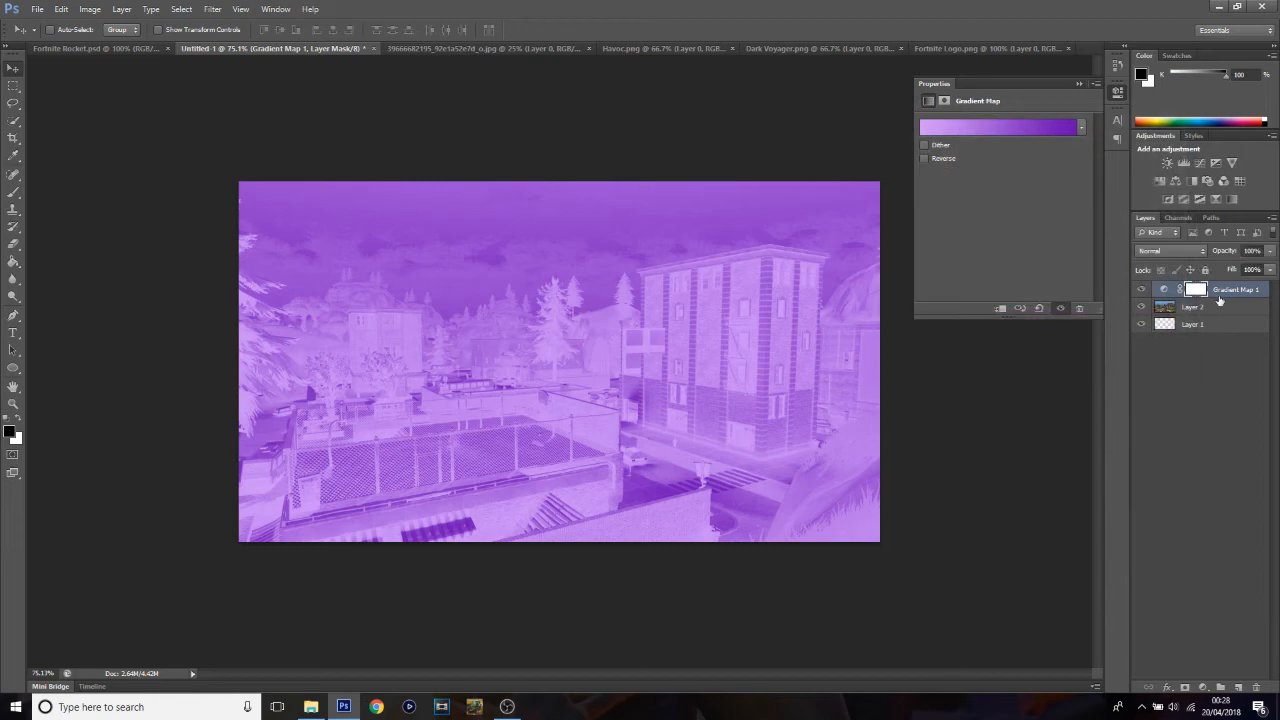
Step: Clip the gradient map layer to the city image layer
{"action": "left_click", "coordinate": [1117, 121]}
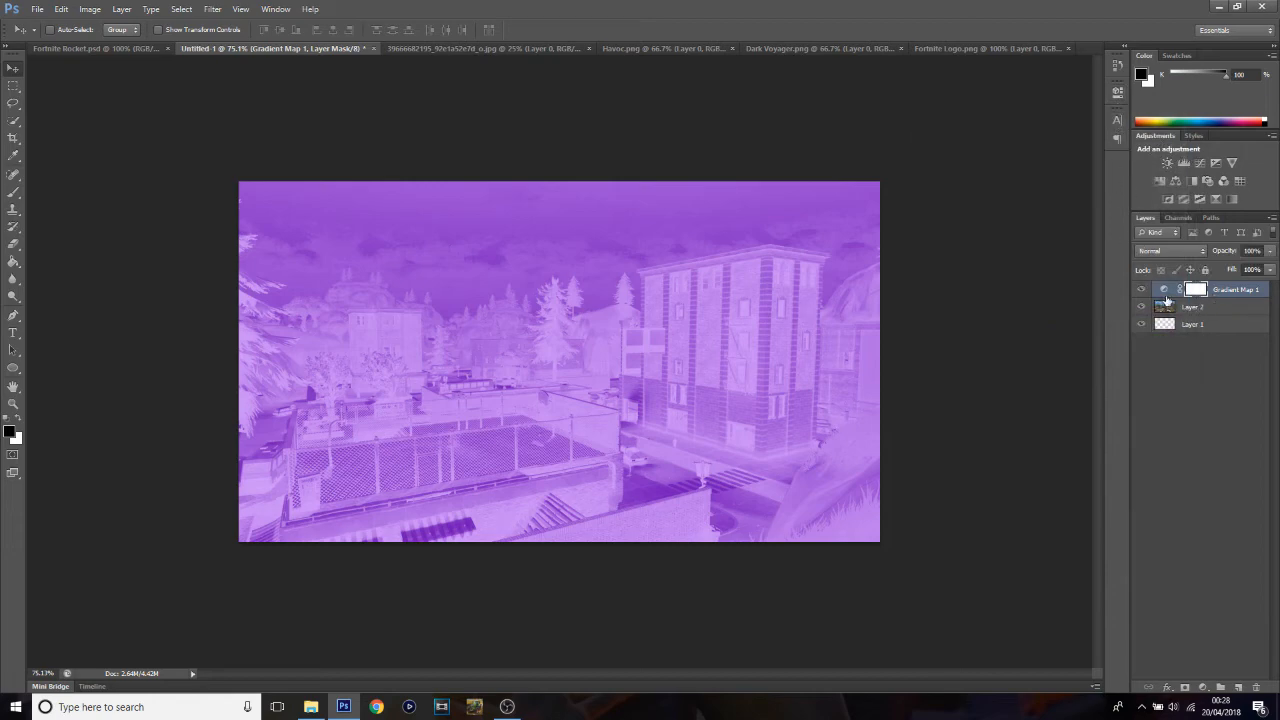
{"action": "right_click", "coordinate": [1195, 290]}
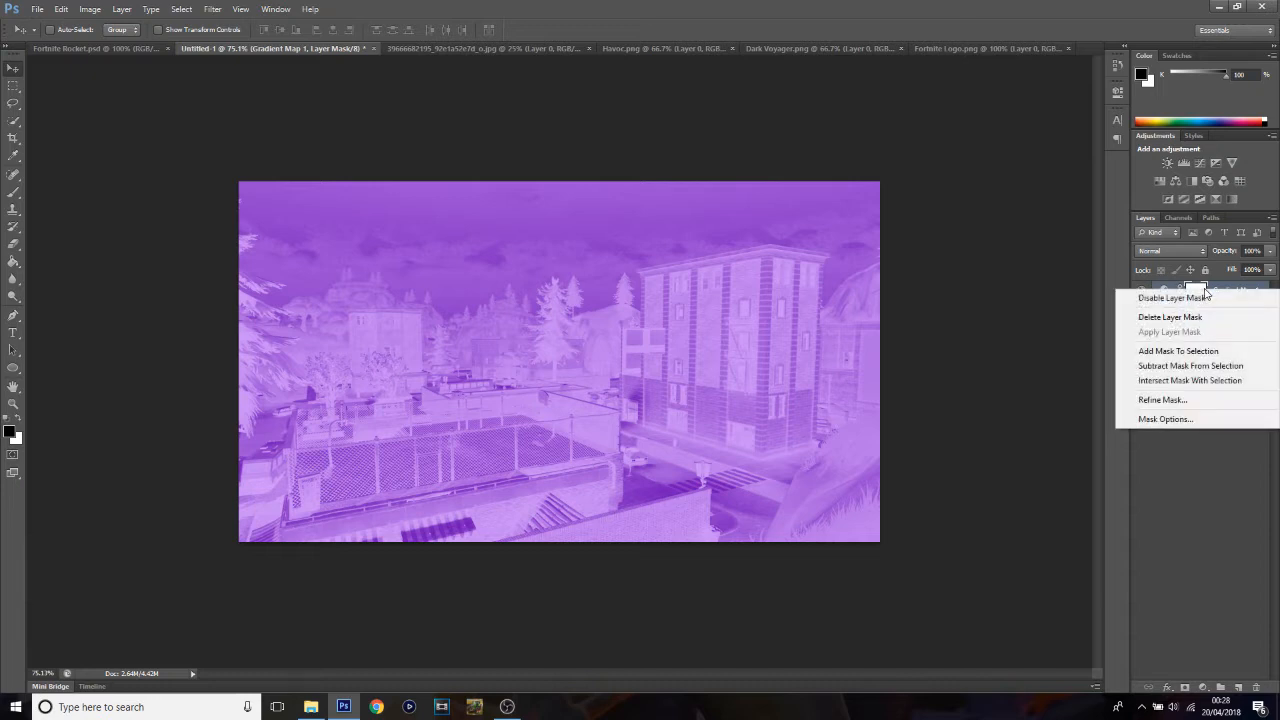
{"action": "left_click", "coordinate": [1192, 477]}
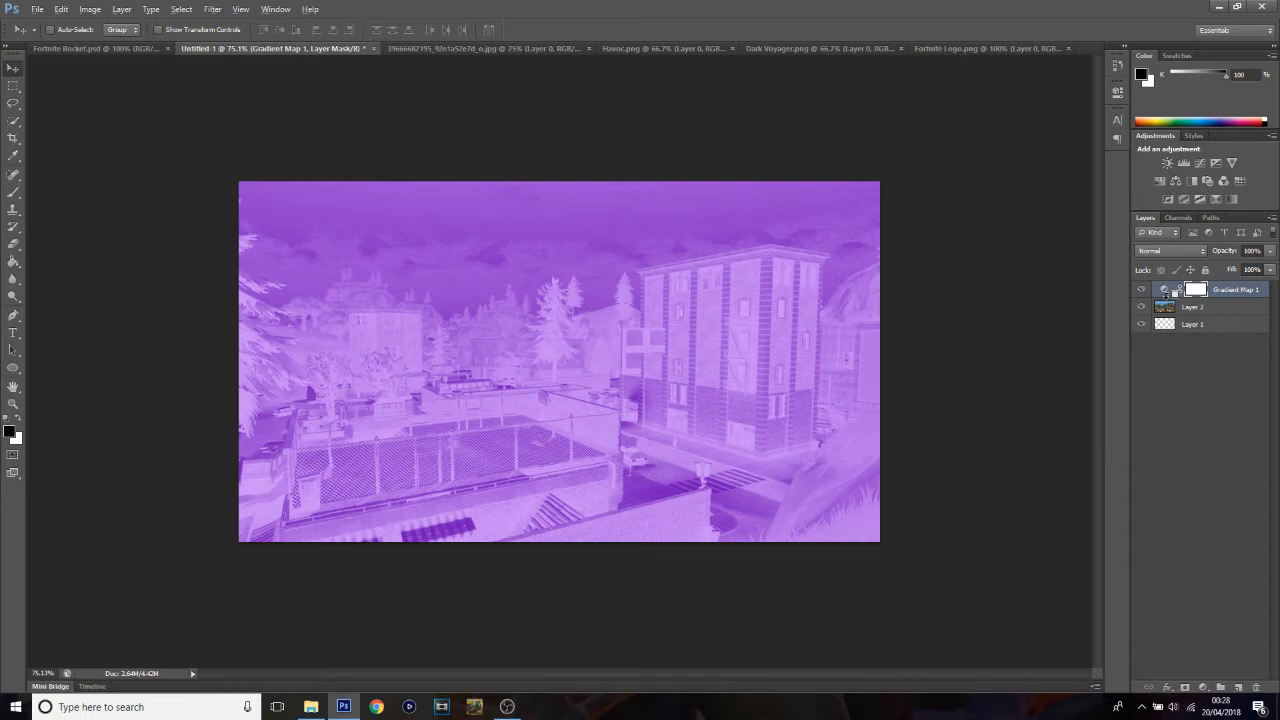
{"action": "left_click", "coordinate": [1166, 296], "text": "alt"}
Step: Cycle through the gradient map layer's blend modes and set it to Color, so the city image is tinted purple
{"action": "left_click", "coordinate": [1145, 252]}
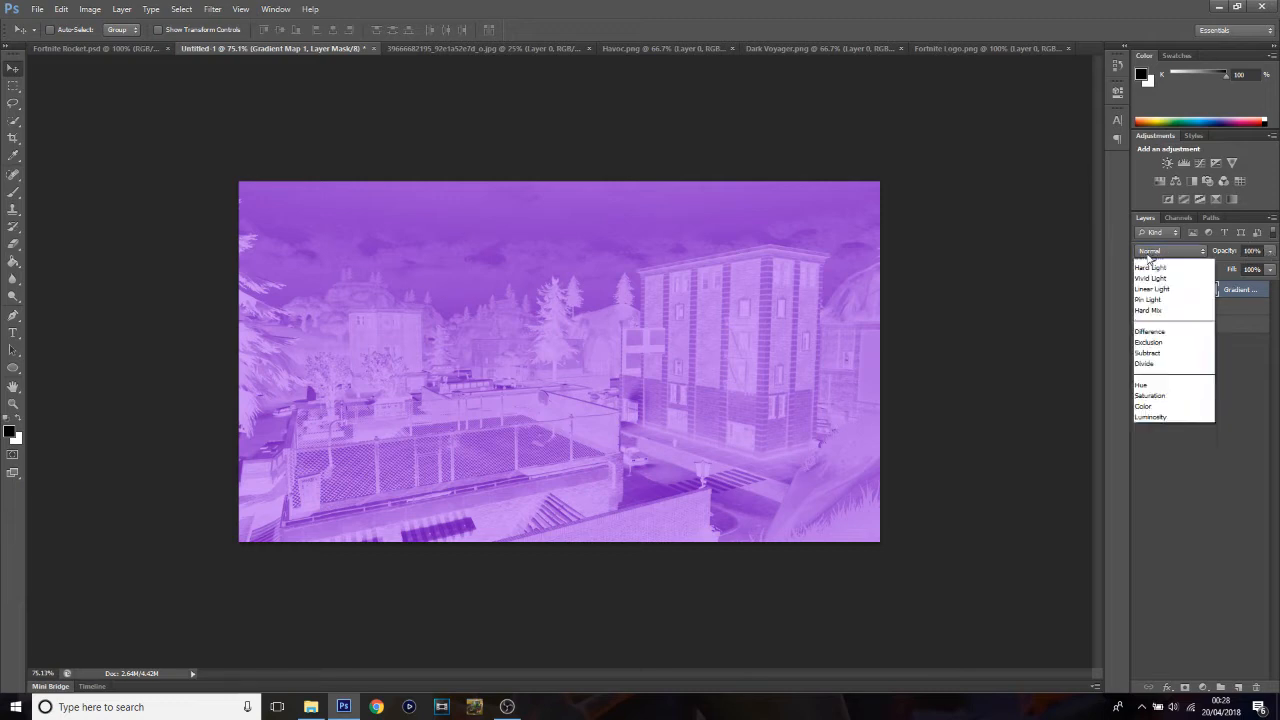
{"action": "left_click", "coordinate": [1163, 372]}
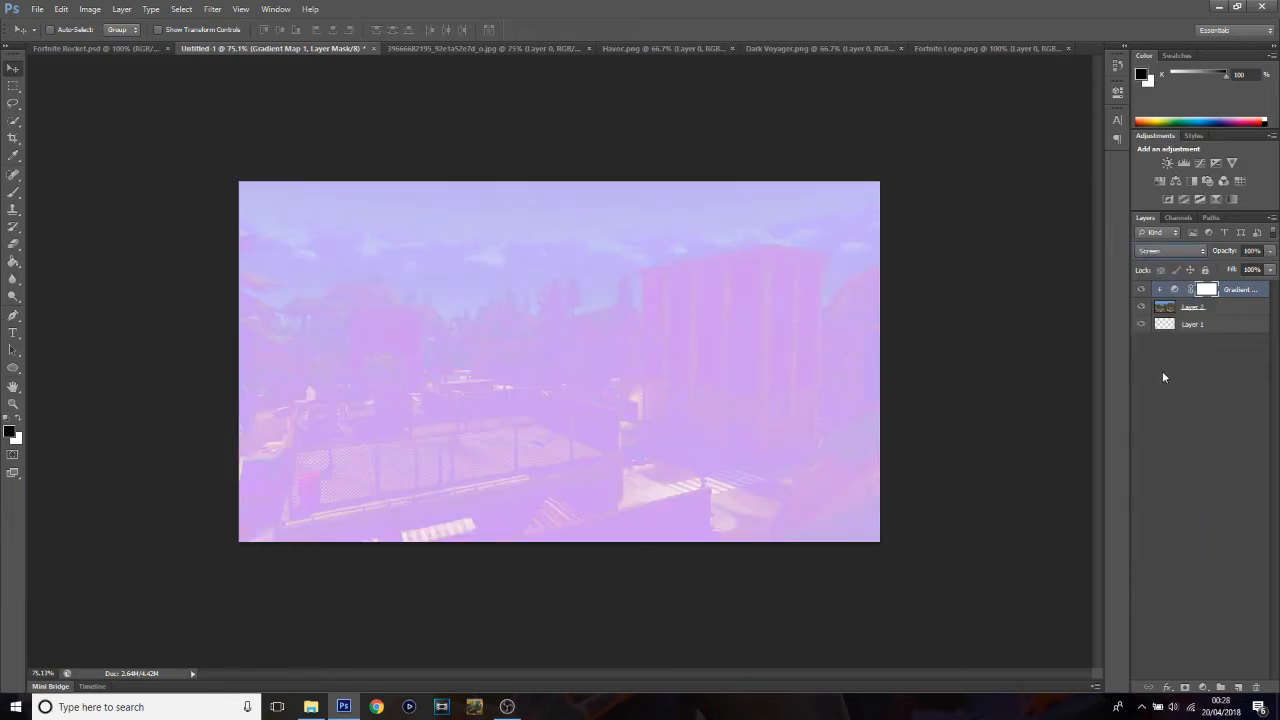
{"action": "key", "text": "Down"}
{"action": "key", "text": "Down"}
{"action": "key", "text": "Down"}
{"action": "key", "text": "Down"}
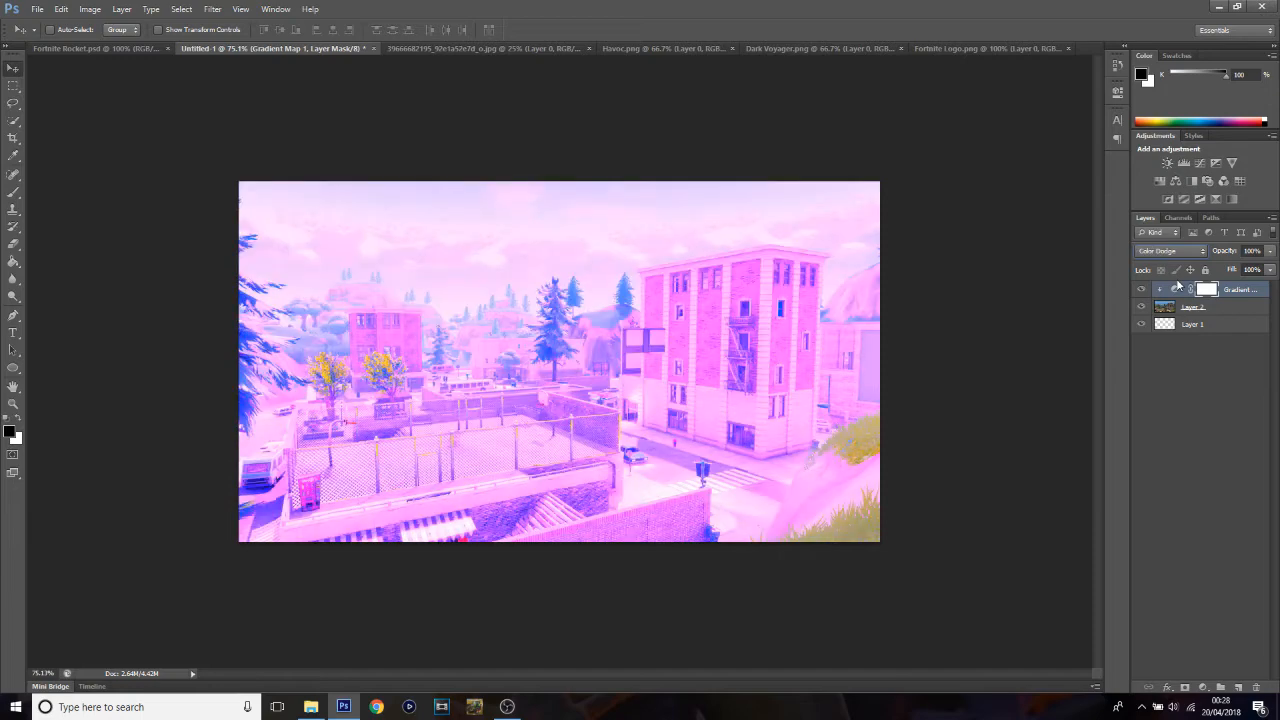
{"action": "key", "text": "Down"}
{"action": "key", "text": "Down"}
{"action": "key", "text": "Down"}
{"action": "key", "text": "Down"}
{"action": "key", "text": "Down"}
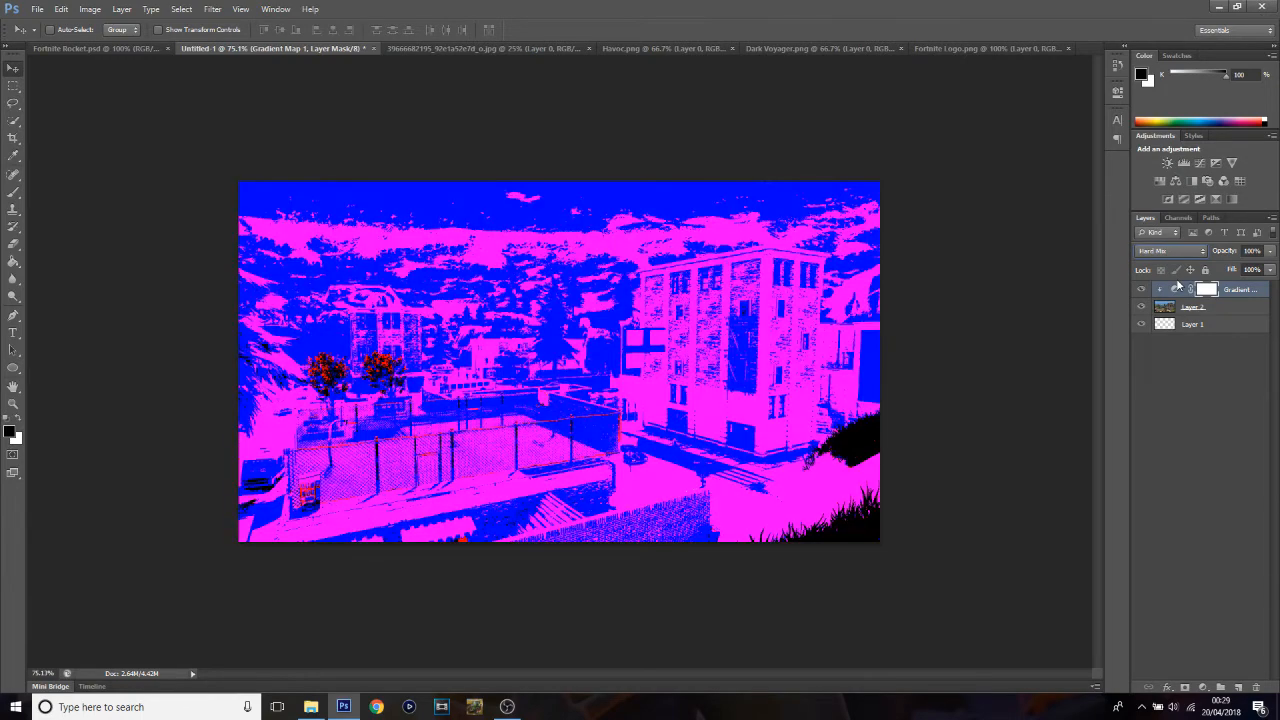
{"action": "key", "text": "Down"}
{"action": "key", "text": "Down"}
{"action": "key", "text": "Down"}
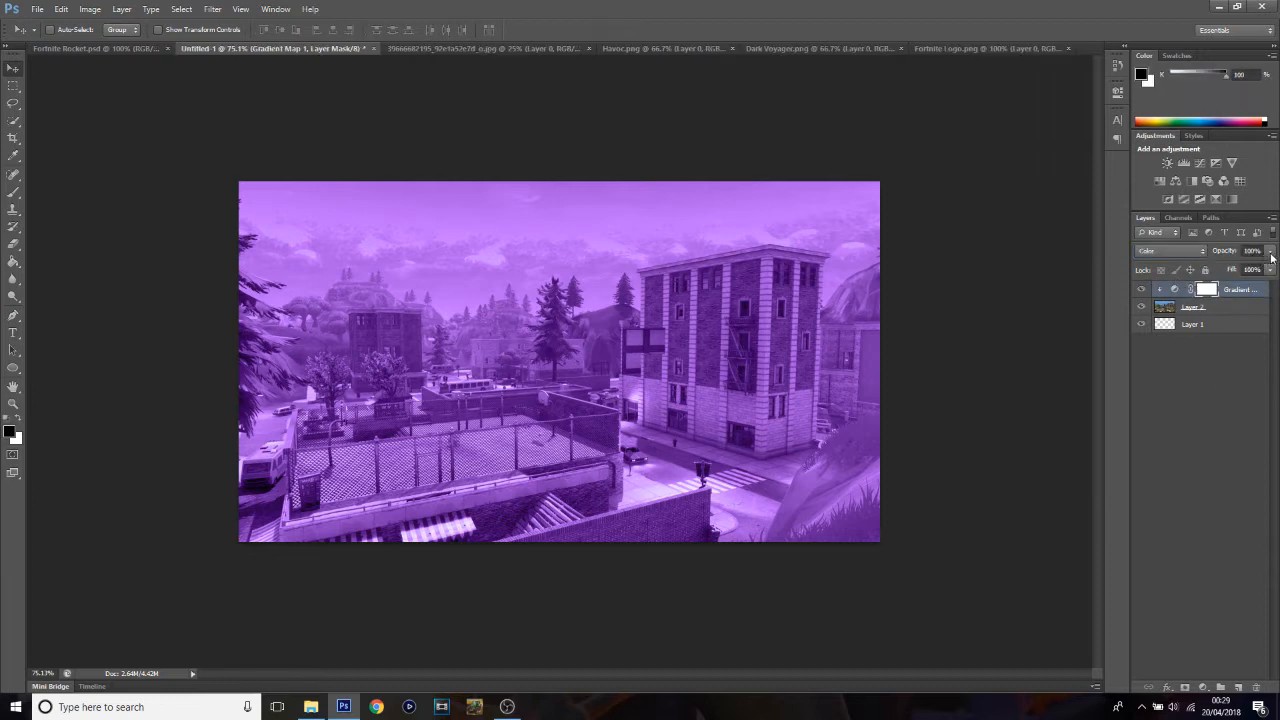
{"action": "mouse_move", "coordinate": [1269, 251]}
{"action": "left_mouse_down"}
{"action": "mouse_move", "coordinate": [1251, 271]}
{"action": "mouse_move", "coordinate": [1273, 270]}
{"action": "left_mouse_up"}
{"action": "left_click", "coordinate": [1260, 373]}
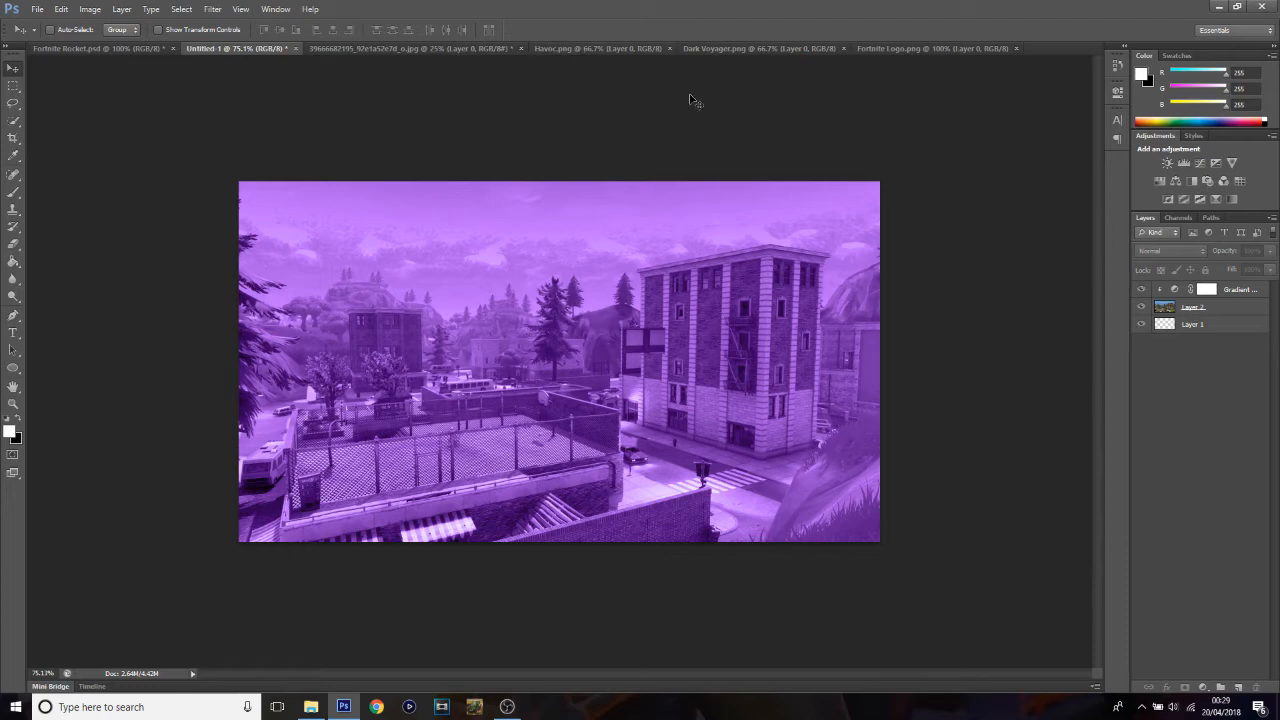
Step: Copy the Fortnite logo into the city composite and position it in the upper left area, scaled to about 74%
{"action": "left_click", "coordinate": [879, 50]}
{"action": "mouse_move", "coordinate": [575, 292]}
{"action": "left_mouse_down"}
{"action": "mouse_move", "coordinate": [585, 385]}
{"action": "mouse_move", "coordinate": [257, 97]}
{"action": "mouse_move", "coordinate": [243, 55]}
{"action": "mouse_move", "coordinate": [416, 251]}
{"action": "mouse_move", "coordinate": [566, 376]}
{"action": "mouse_move", "coordinate": [558, 280]}
{"action": "left_mouse_up"}
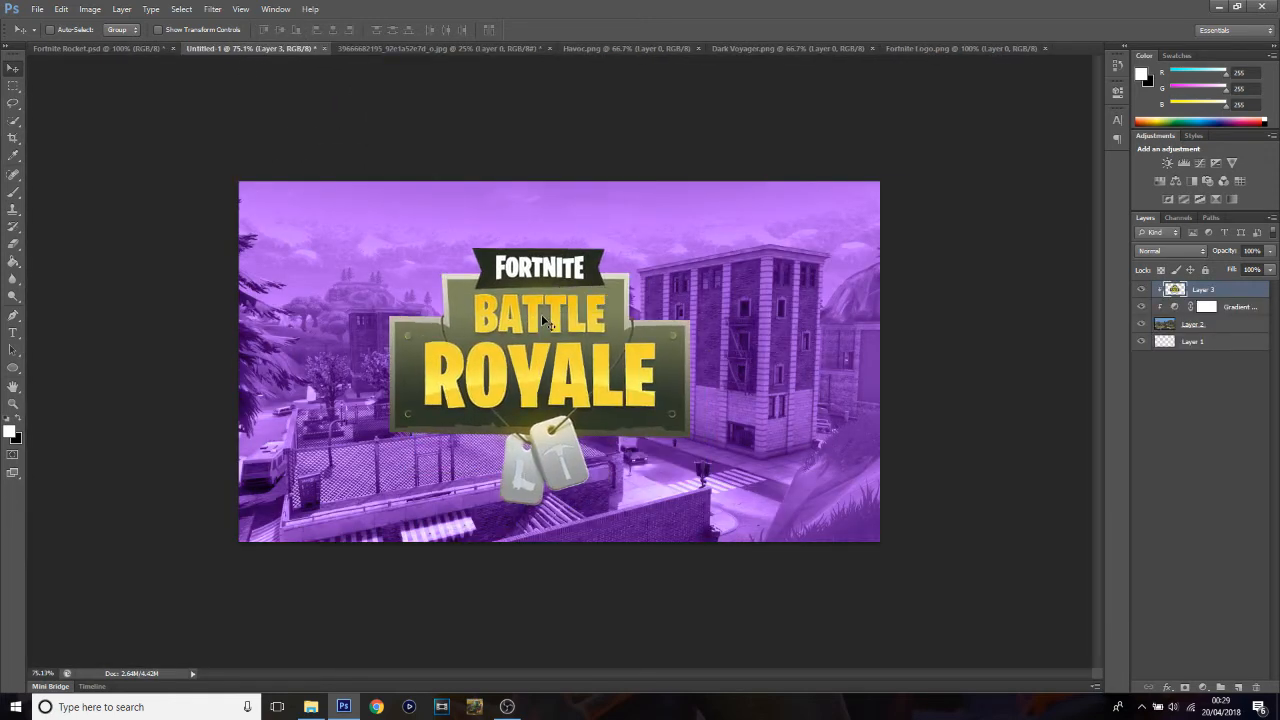
{"action": "key", "text": "ctrl+t"}
{"action": "left_click_drag", "start_coordinate": [695, 245], "coordinate": [597, 293]}
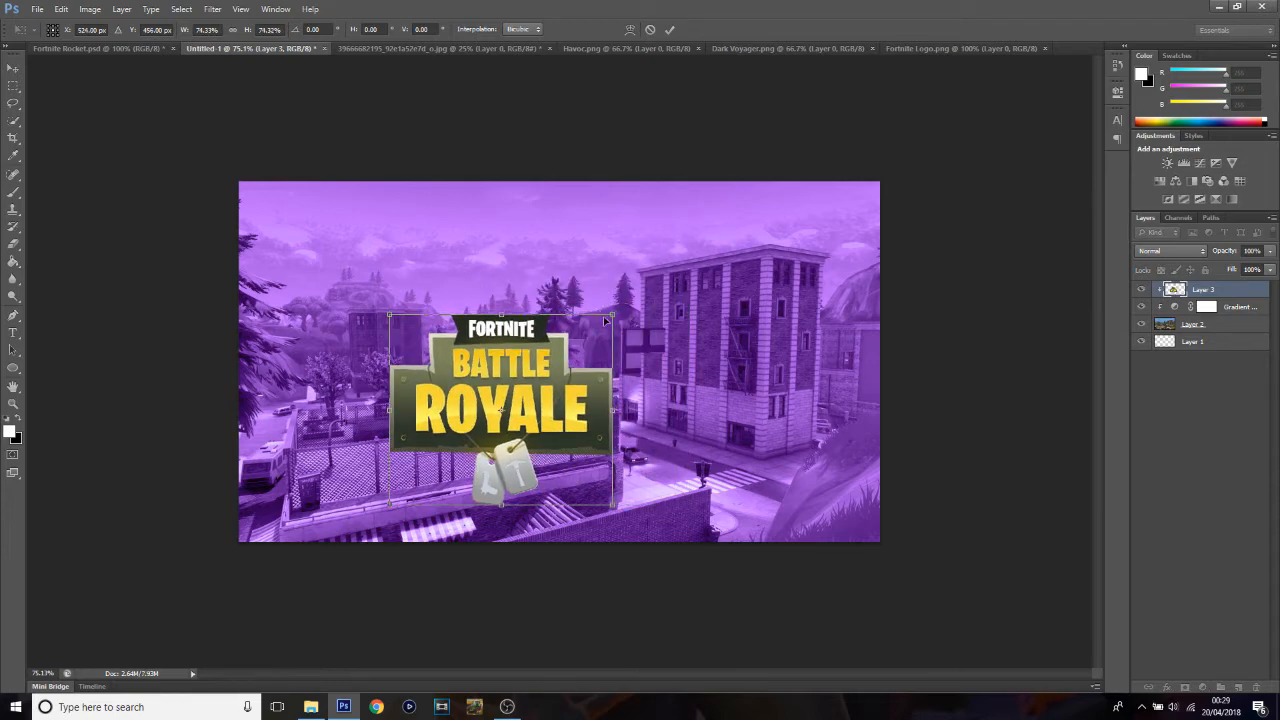
{"action": "left_click", "coordinate": [669, 29]}
{"action": "left_click_drag", "start_coordinate": [537, 383], "coordinate": [450, 304]}
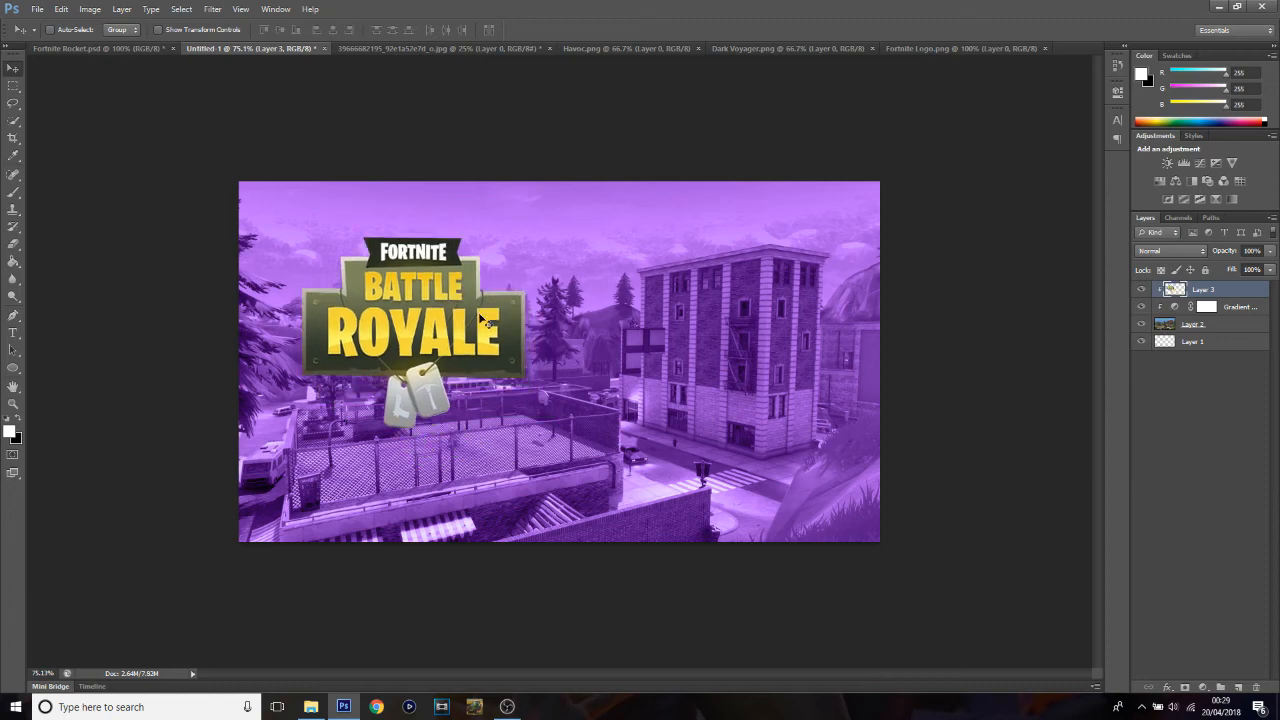
Step: Rotate the logo counterclockwise, move it into the image's upper left corner and scale it down to about 73%
{"action": "key", "text": "ctrl+t"}
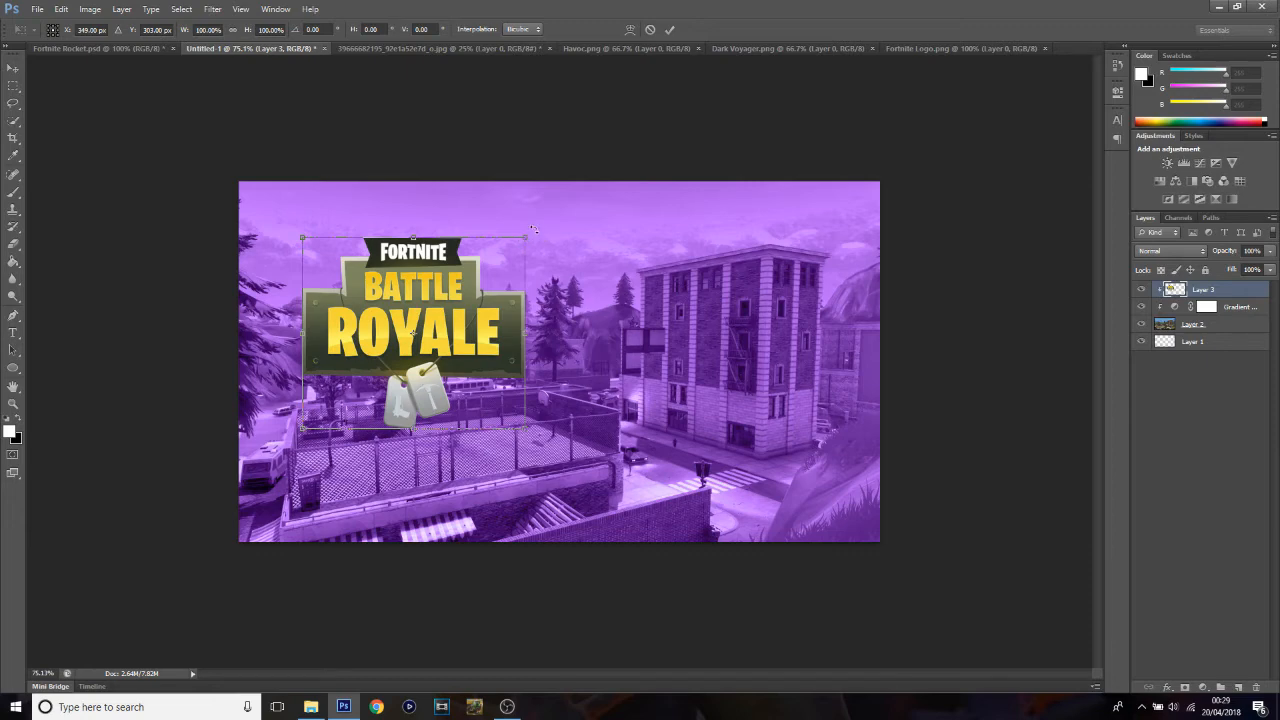
{"action": "left_click_drag", "start_coordinate": [535, 232], "coordinate": [460, 250]}
{"action": "left_click", "coordinate": [669, 30]}
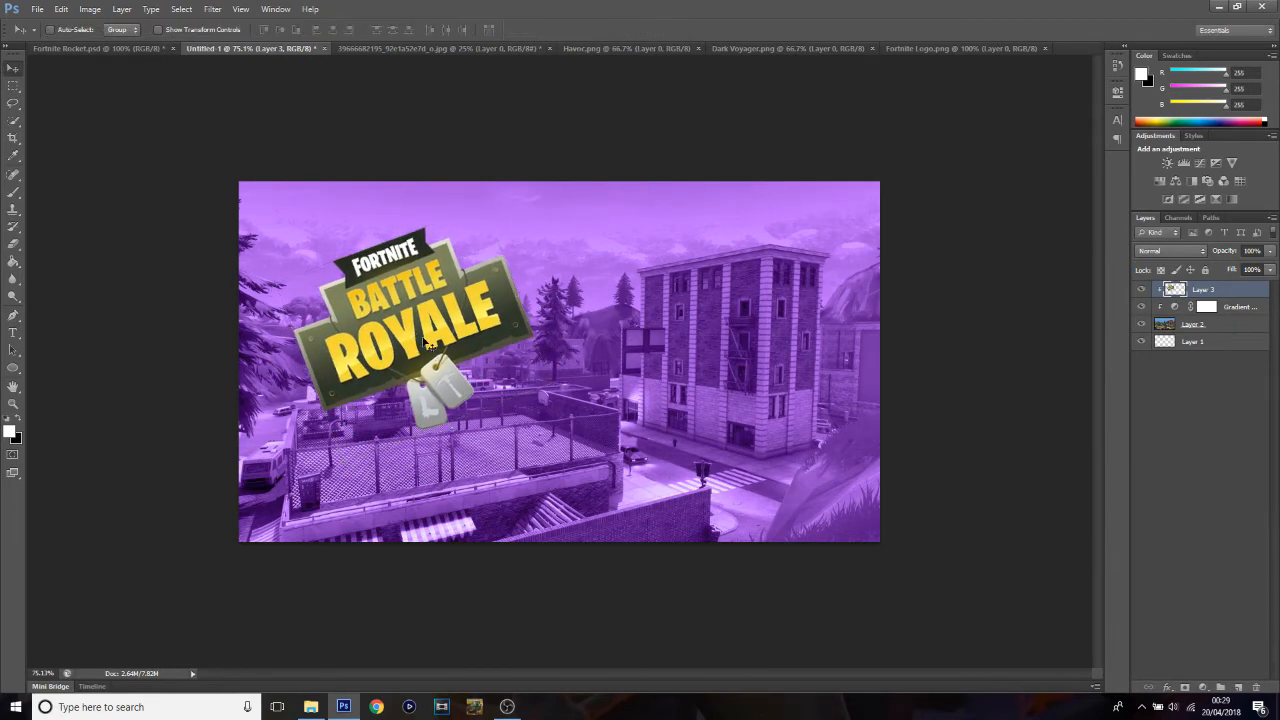
{"action": "left_click_drag", "start_coordinate": [426, 353], "coordinate": [399, 318]}
{"action": "key", "text": "ctrl+t"}
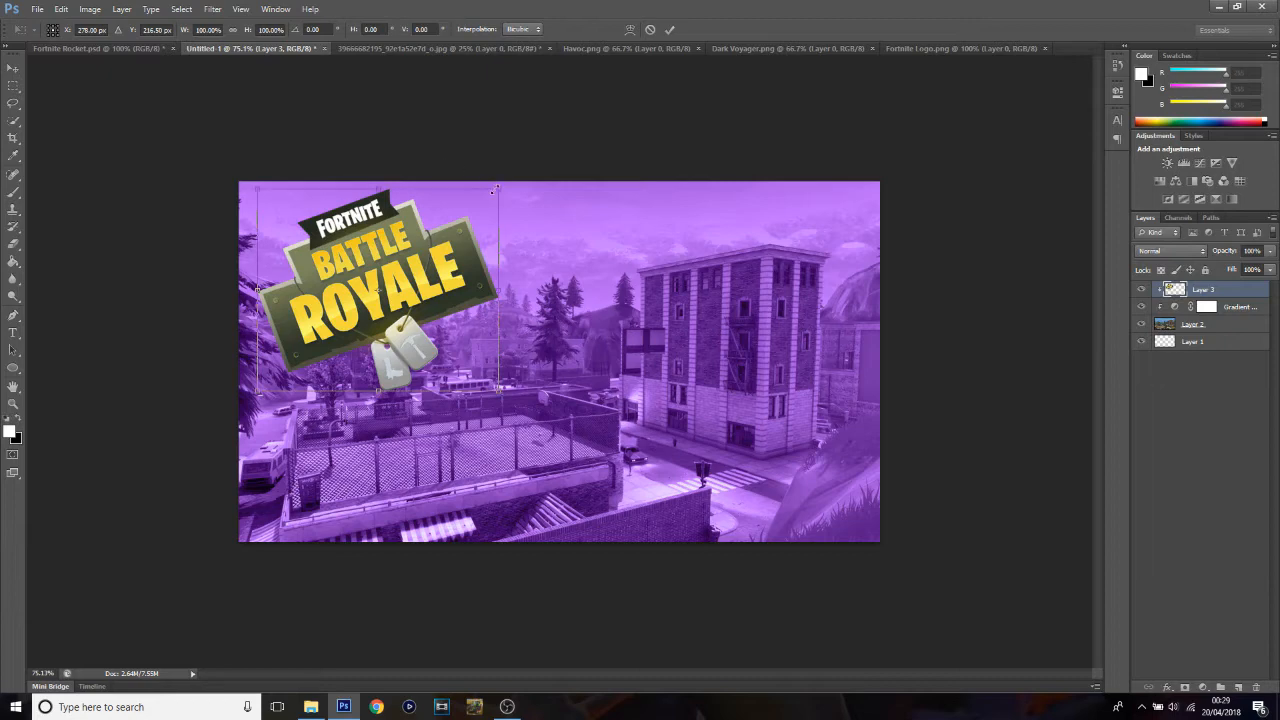
{"action": "left_click_drag", "start_coordinate": [495, 188], "coordinate": [428, 225]}
{"action": "key", "text": "Return"}
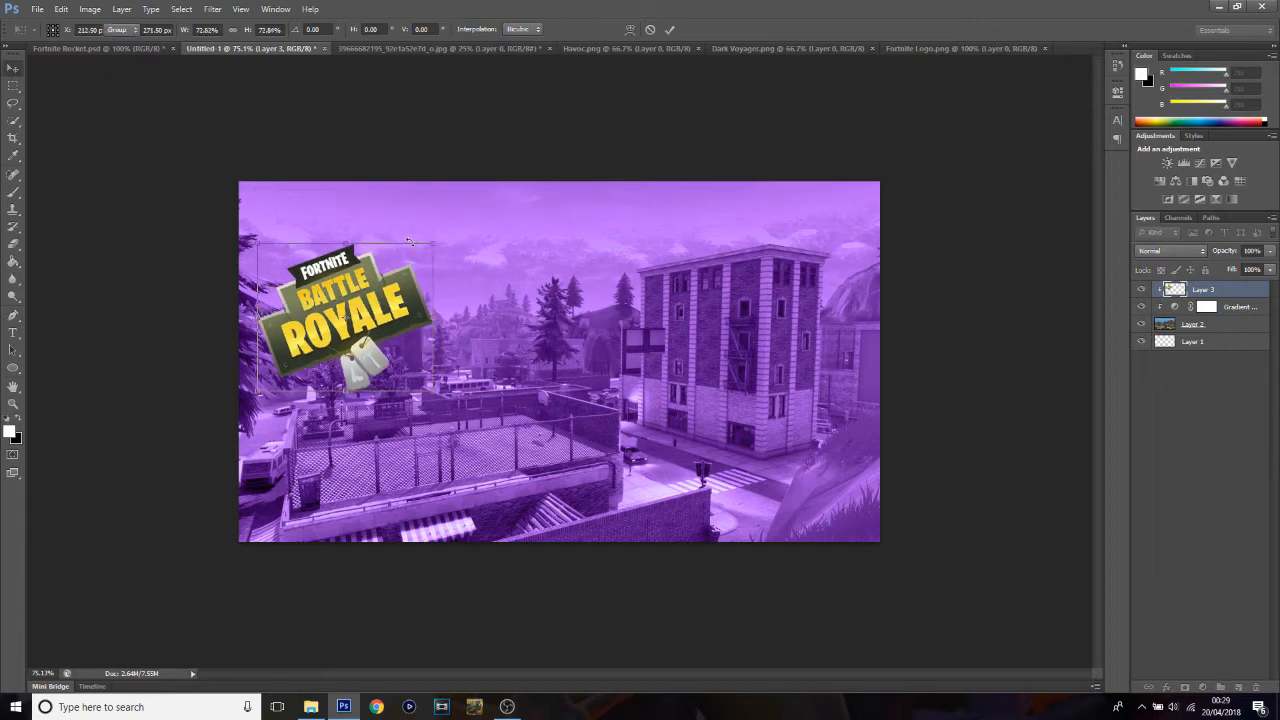
Step: Duplicate the tilted logo onto the right half of the image, over the tall building
{"action": "left_click_drag", "start_coordinate": [368, 302], "coordinate": [769, 319]}
{"action": "key", "text": "ctrl+t"}
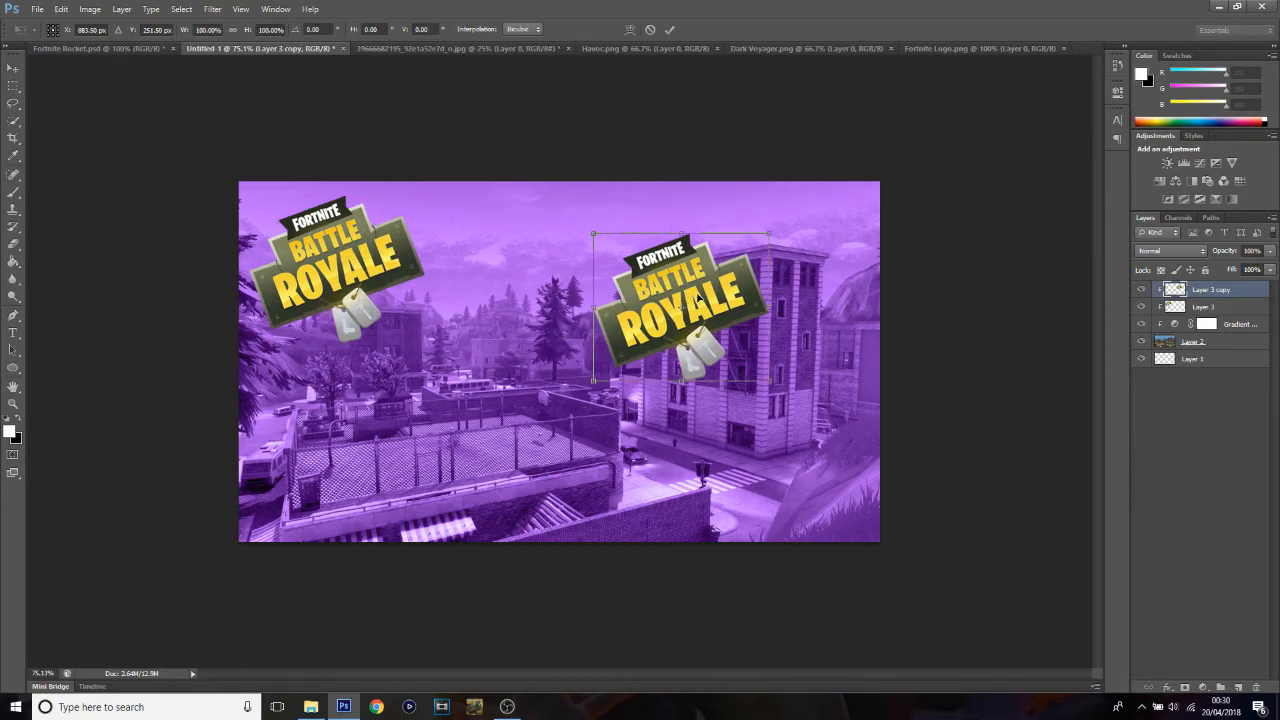
Step: Try flipping the duplicated logo horizontally, then flip it back
{"action": "right_click", "coordinate": [698, 300]}
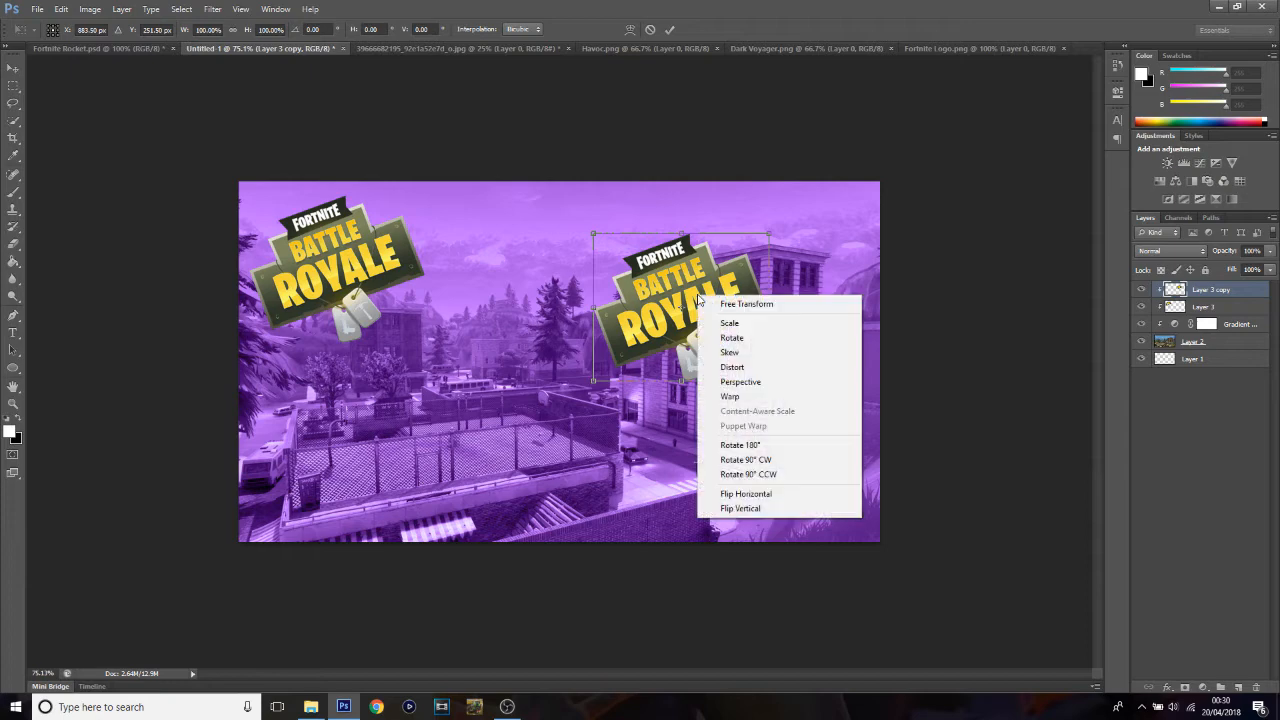
{"action": "left_click", "coordinate": [746, 494]}
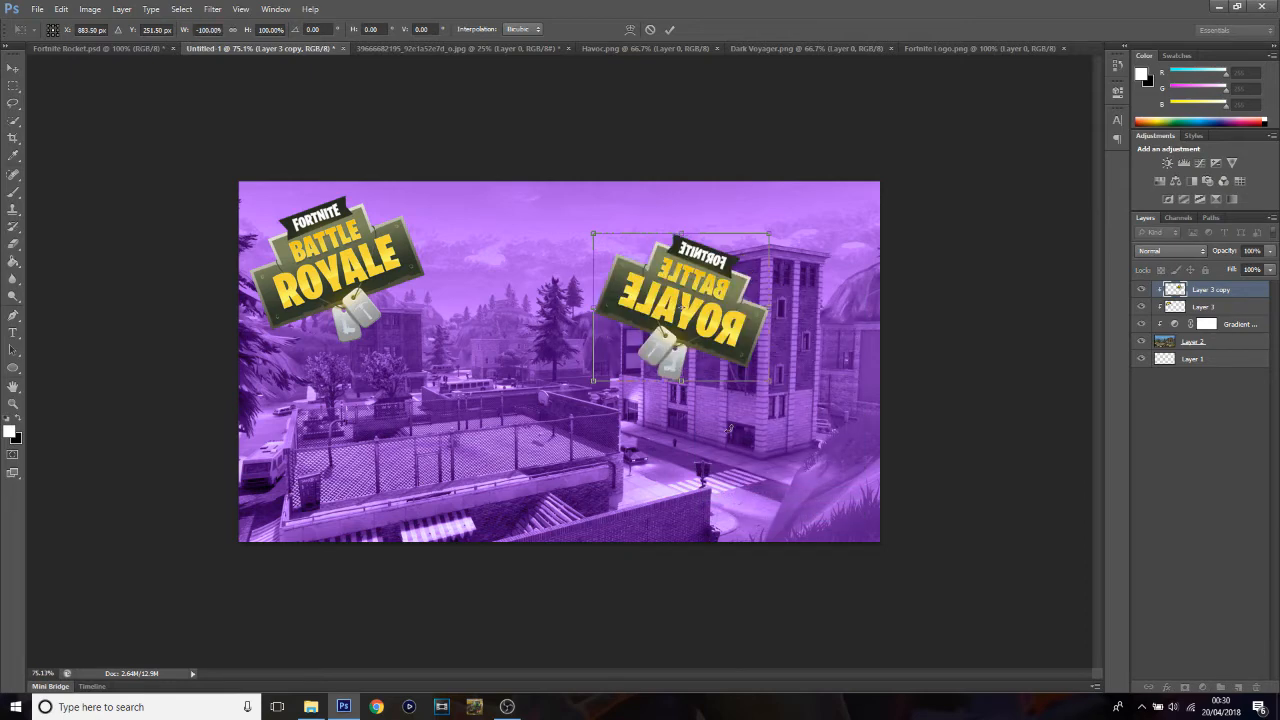
{"action": "right_click", "coordinate": [694, 323]}
{"action": "left_click", "coordinate": [758, 518]}
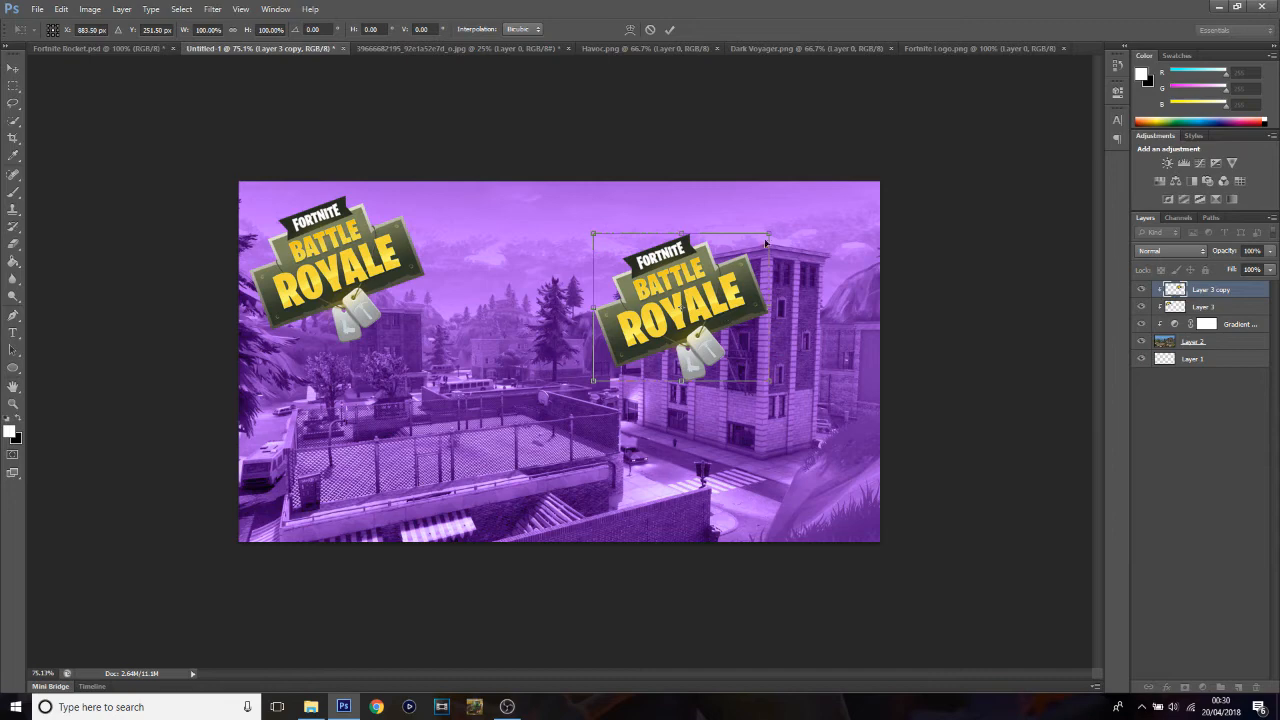
Step: Rotate the duplicated logo clockwise so it tilts opposite to the first one, and place it in the image's upper right
{"action": "left_click_drag", "start_coordinate": [776, 222], "coordinate": [530, 352]}
{"action": "left_click", "coordinate": [669, 29]}
Step: Duplicate the upper right logo into the middle of the image and scale the copy down proportionally
{"action": "key", "text": "ctrl+t"}
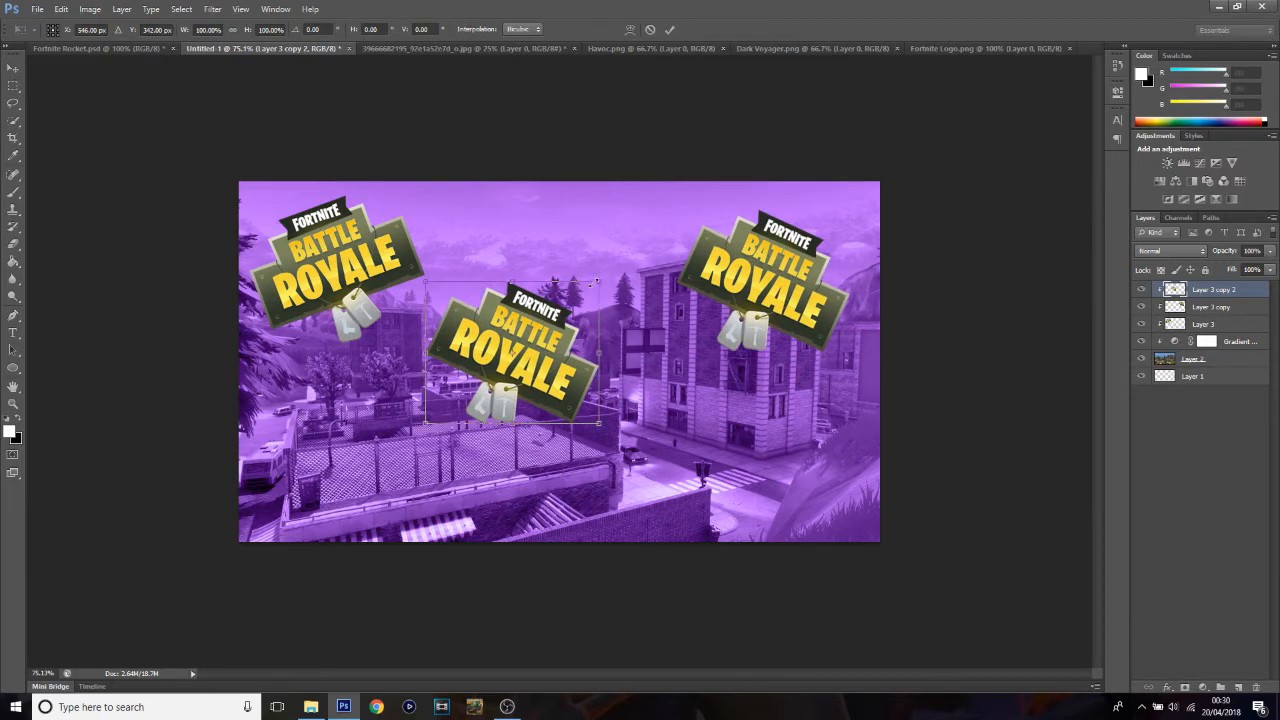
{"action": "left_click_drag", "start_coordinate": [594, 283], "coordinate": [552, 322]}
{"action": "key", "text": "Return"}
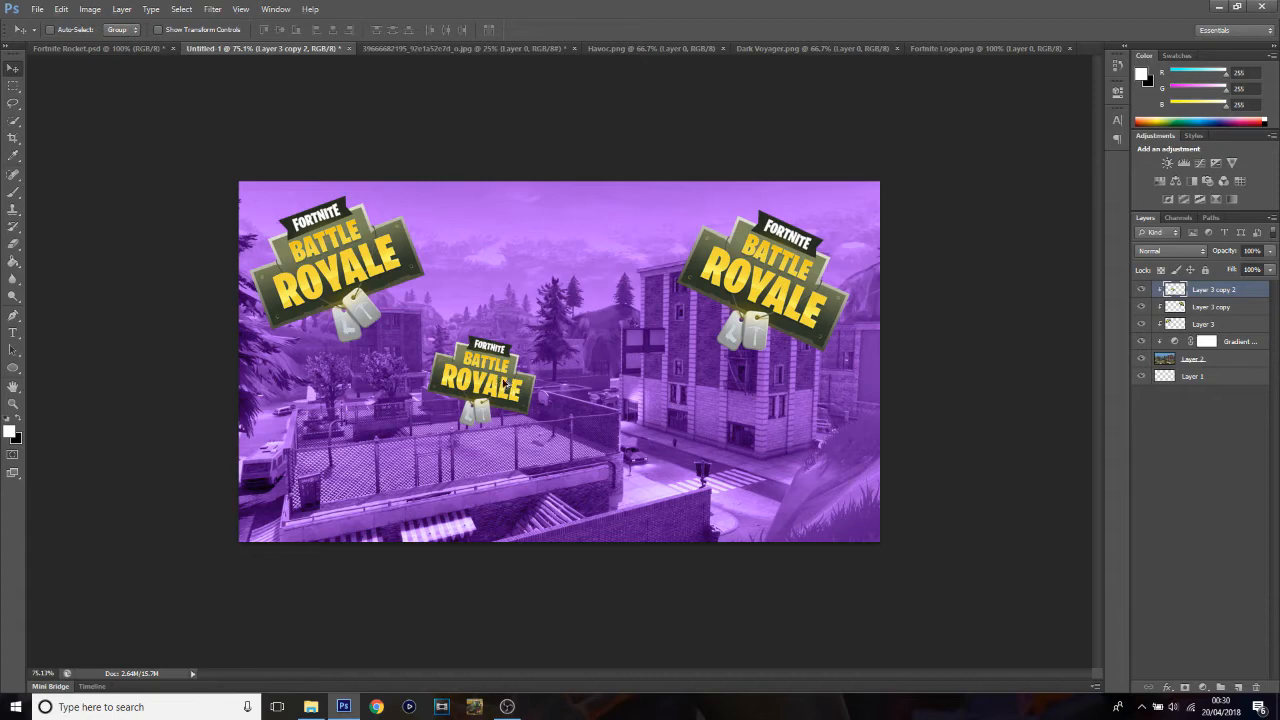
Step: Duplicate the small logo to the lower right of the image, scaled to about 82% and rotated about -35°
{"action": "left_click_drag", "start_coordinate": [505, 383], "coordinate": [742, 492]}
{"action": "key", "text": "ctrl+t"}
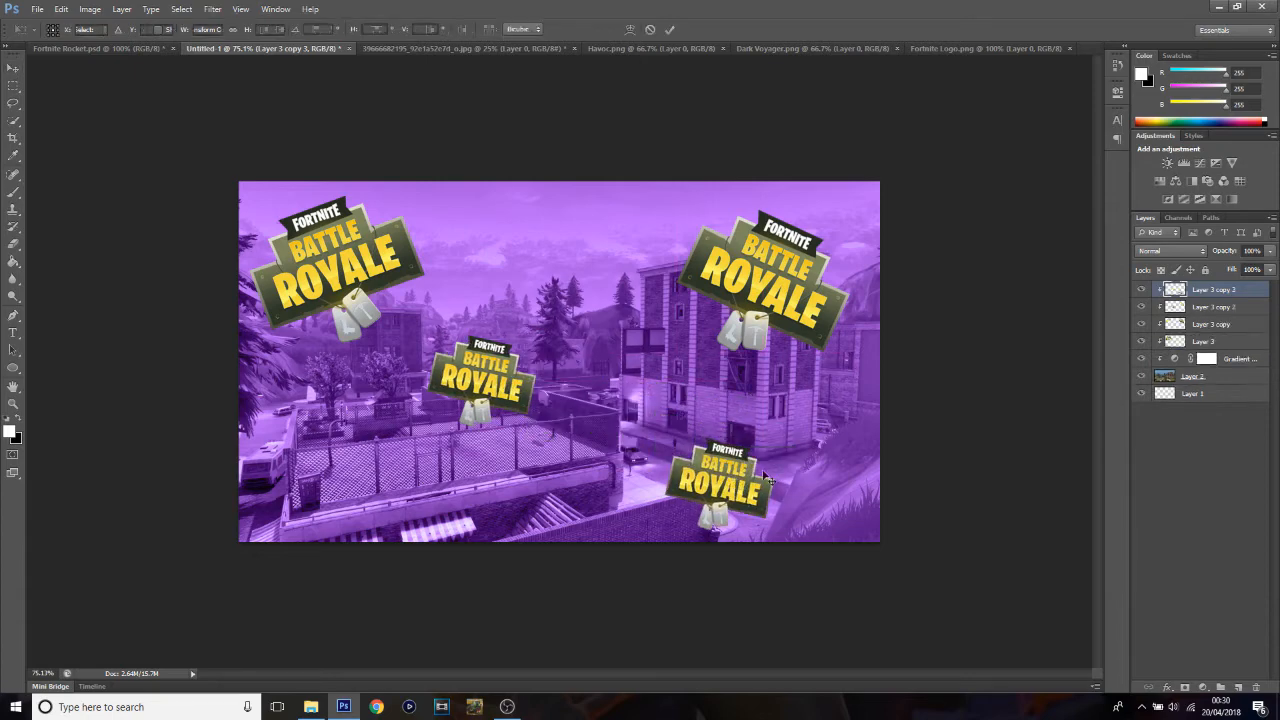
{"action": "left_click_drag", "start_coordinate": [789, 420], "coordinate": [707, 410]}
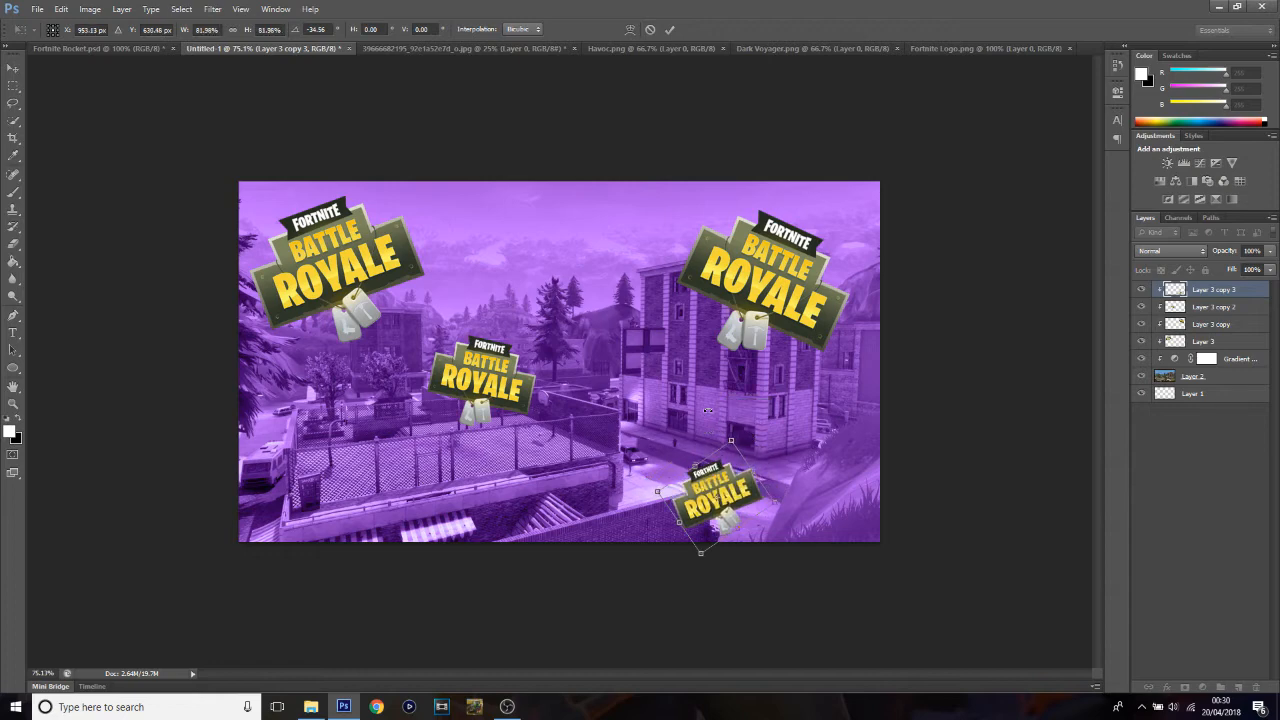
{"action": "left_click", "coordinate": [670, 31]}
{"action": "left_click_drag", "start_coordinate": [722, 495], "coordinate": [713, 484]}
Step: Group the four logo layers, merge the group into a single layer and toggle its visibility to check it
{"action": "left_click", "coordinate": [1201, 343]}
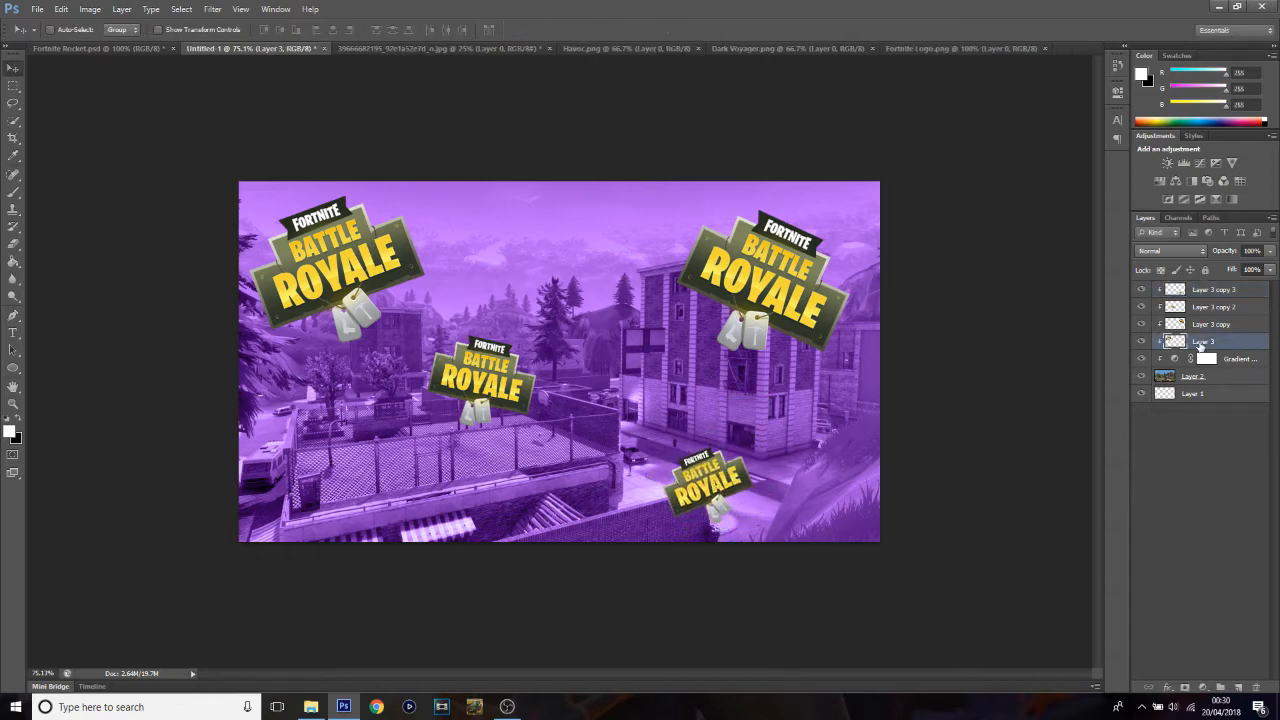
{"action": "left_click", "coordinate": [1211, 291], "text": "shift"}
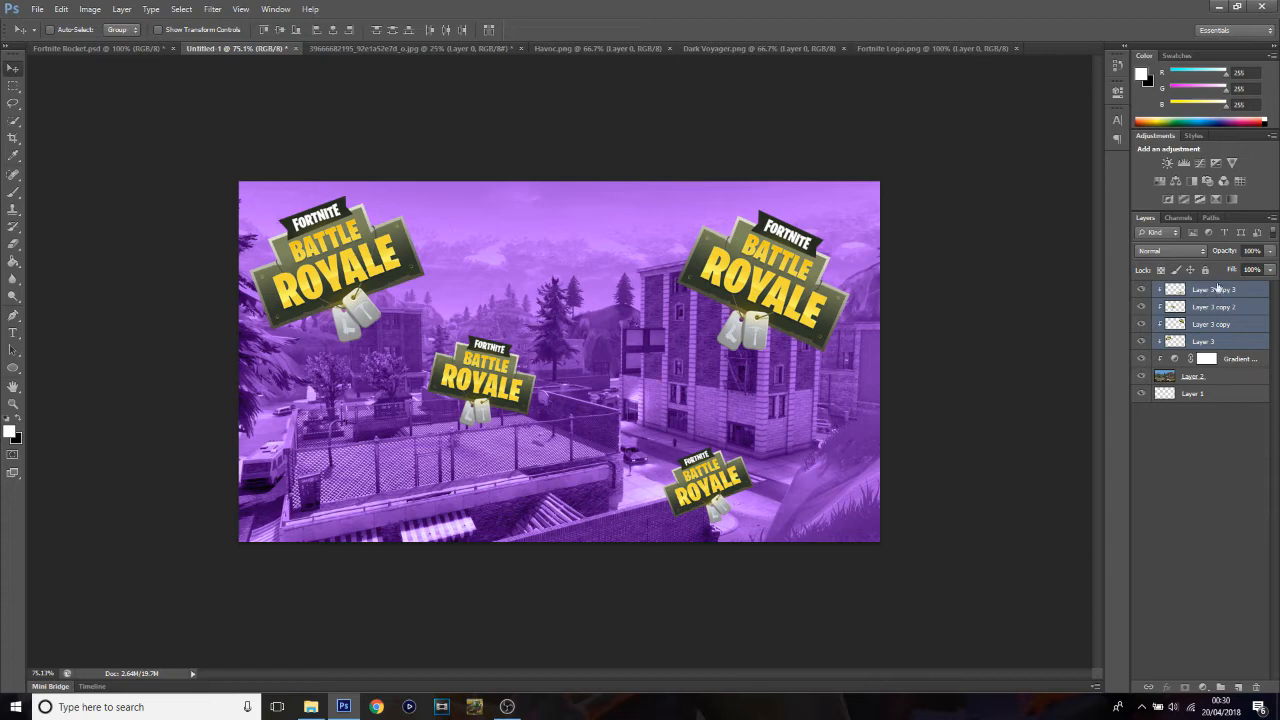
{"action": "key", "text": "ctrl+g"}
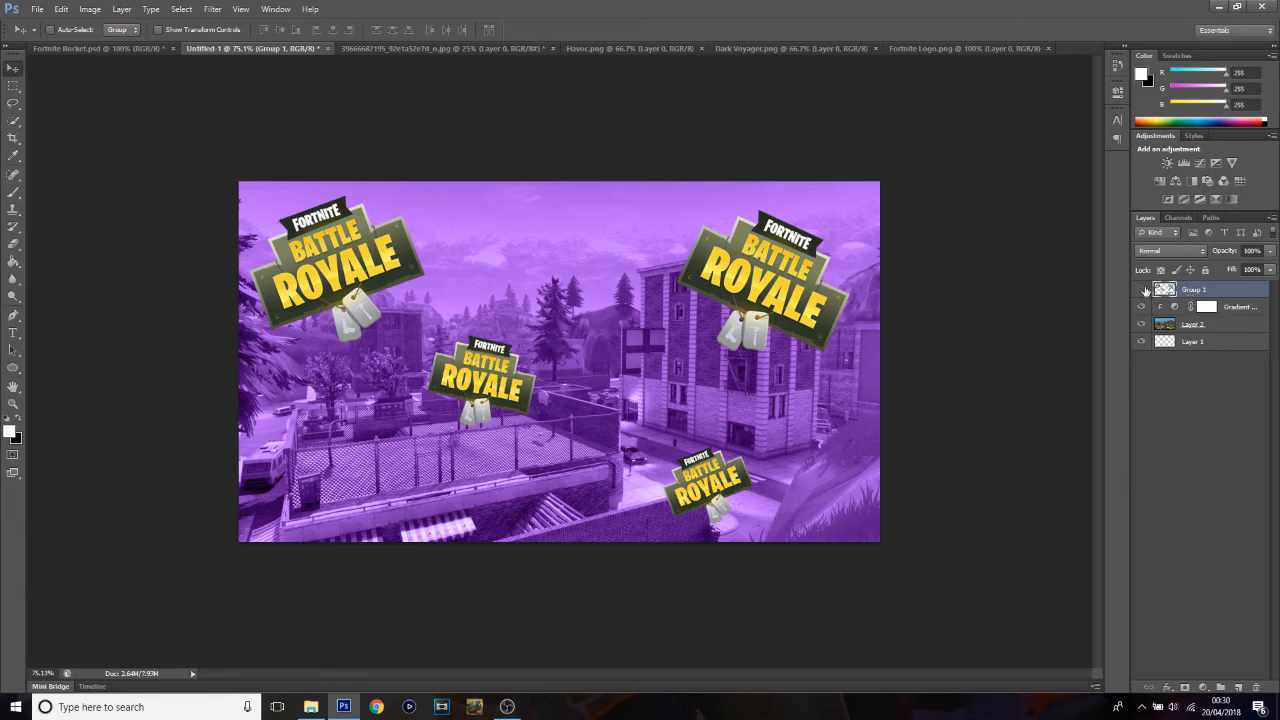
{"action": "left_click", "coordinate": [1141, 289]}
{"action": "left_click", "coordinate": [1141, 289]}
{"action": "left_click", "coordinate": [214, 9]}
{"action": "mouse_move", "coordinate": [240, 147]}
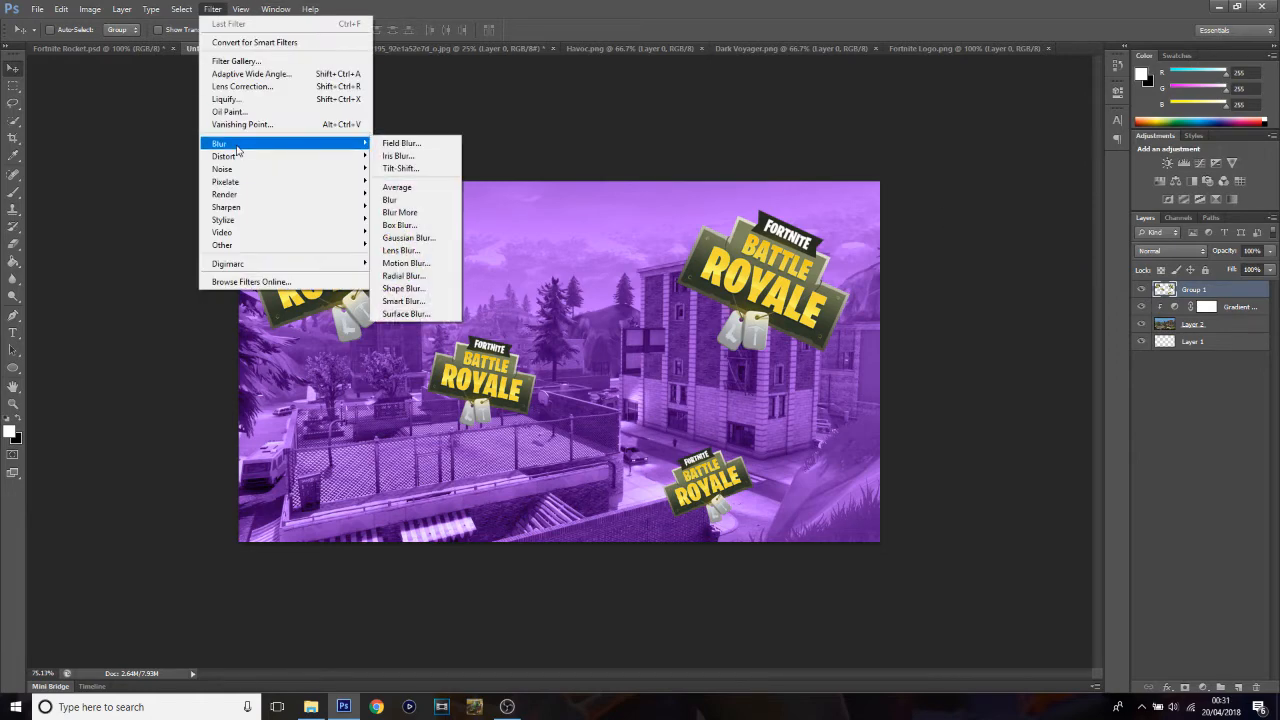
{"action": "left_click", "coordinate": [446, 287]}
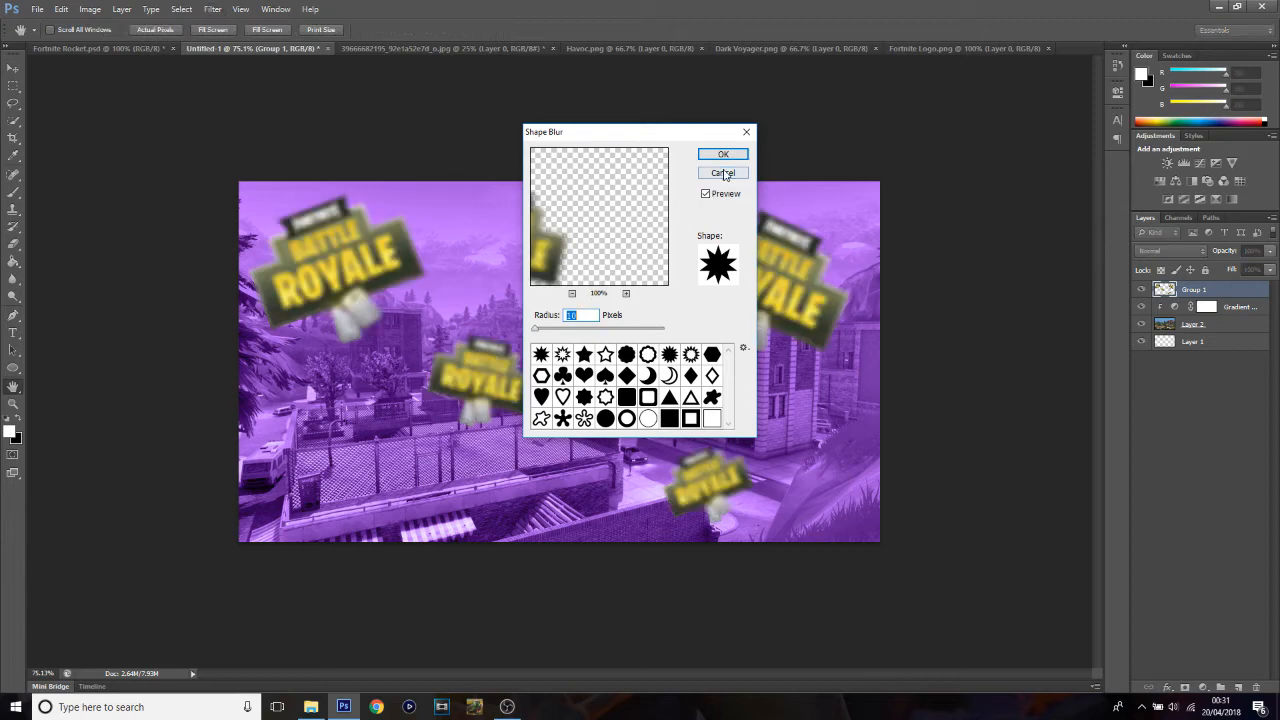
{"action": "left_click", "coordinate": [722, 155]}
{"action": "key", "text": "ctrl+z"}
Step: Apply a slight Radial Blur to the merged logo layer using the Zoom method at Good quality
{"action": "left_click", "coordinate": [213, 9]}
{"action": "mouse_move", "coordinate": [343, 151]}
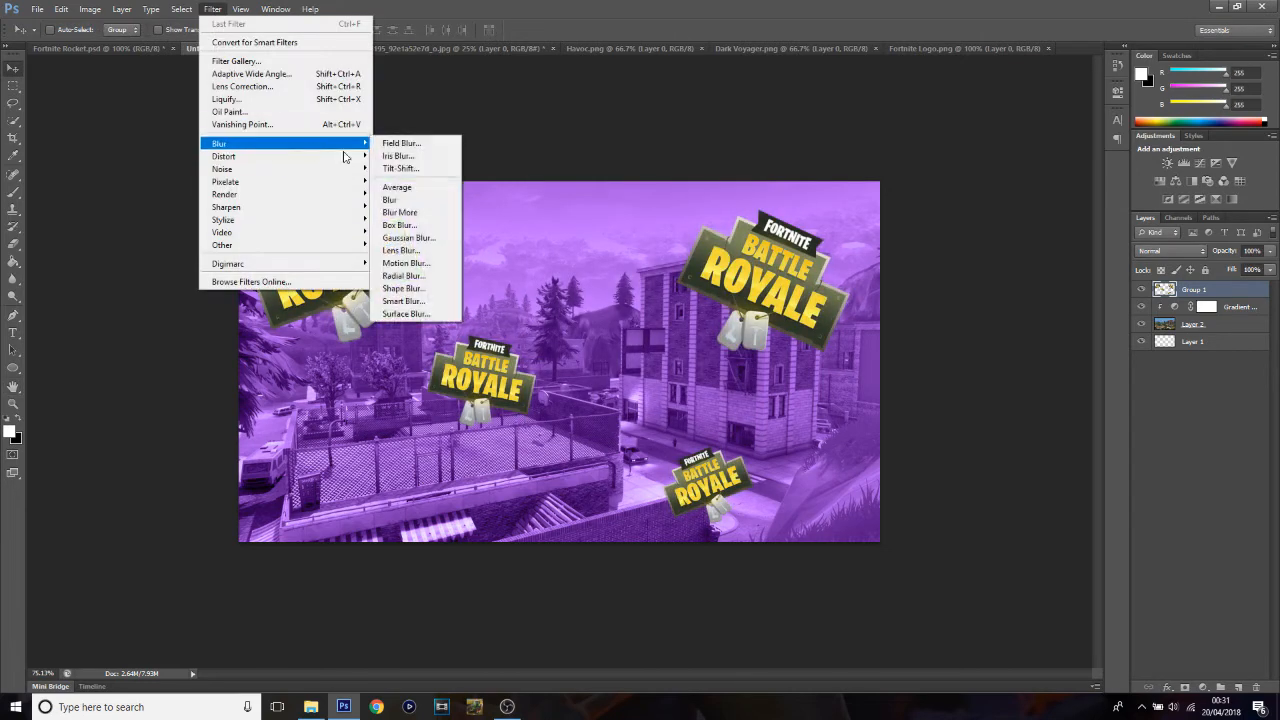
{"action": "left_click", "coordinate": [405, 277]}
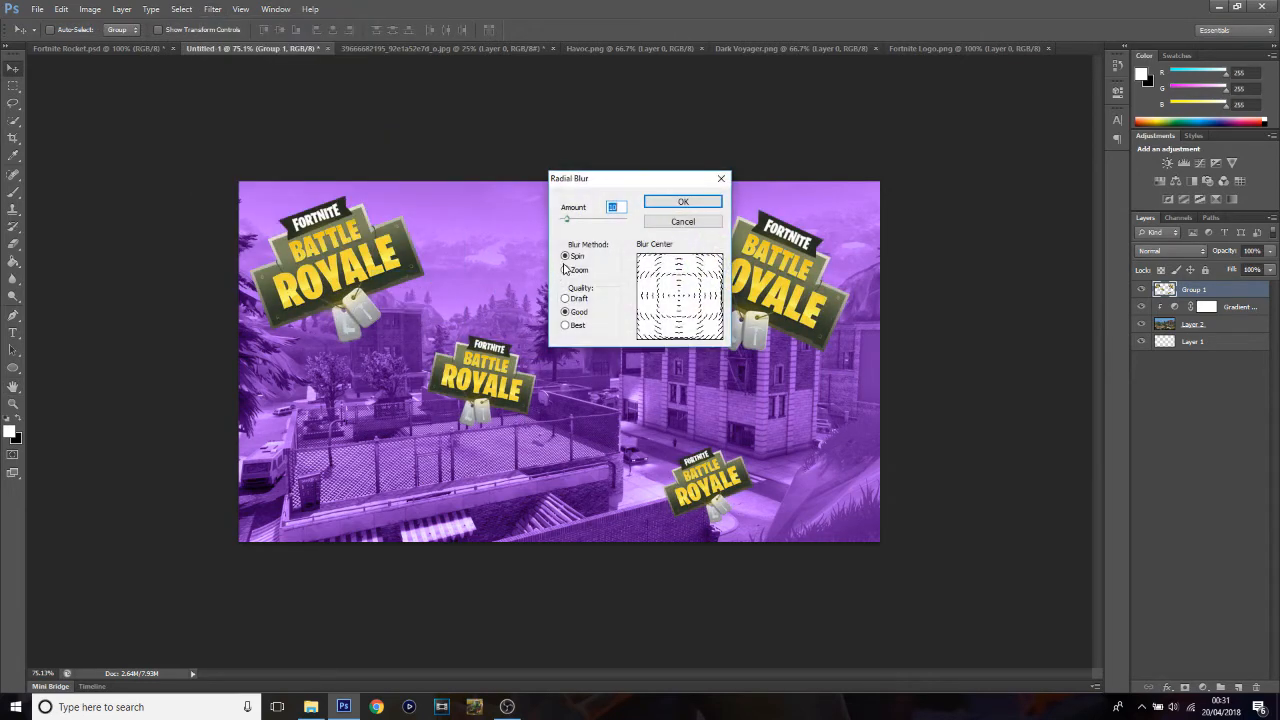
{"action": "left_click", "coordinate": [566, 270]}
{"action": "left_click", "coordinate": [567, 221]}
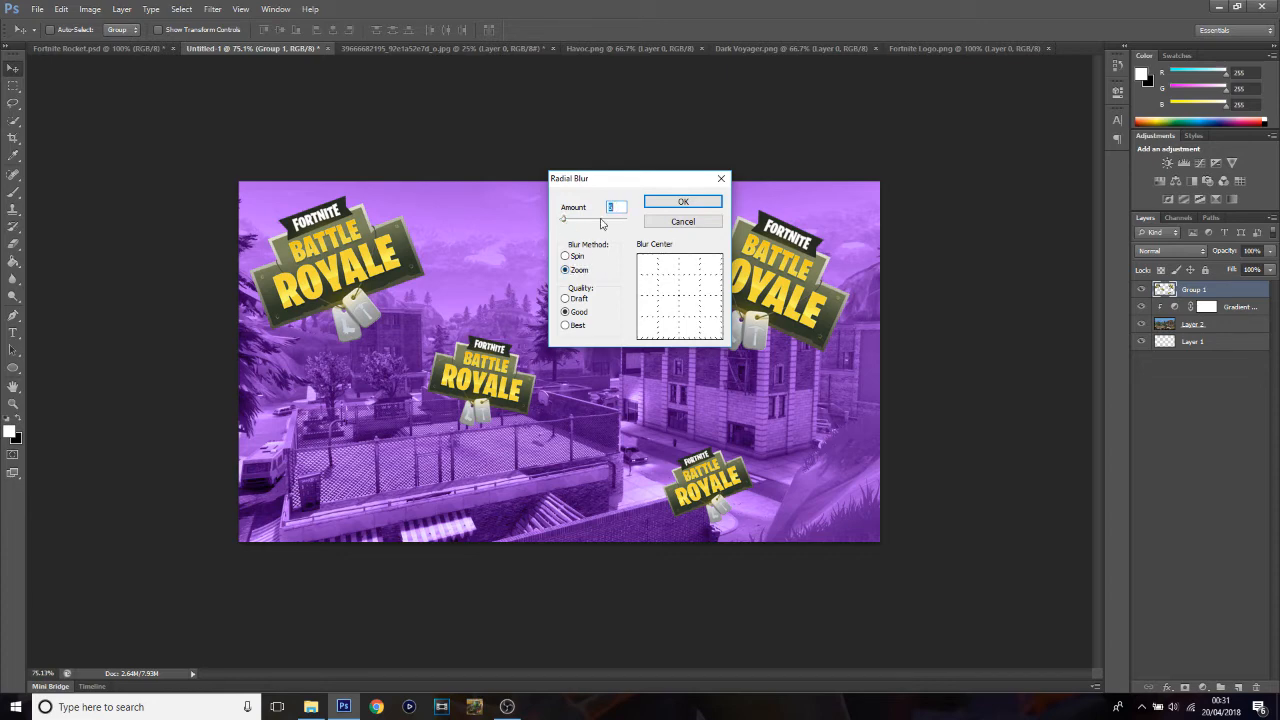
{"action": "key", "text": "Return"}
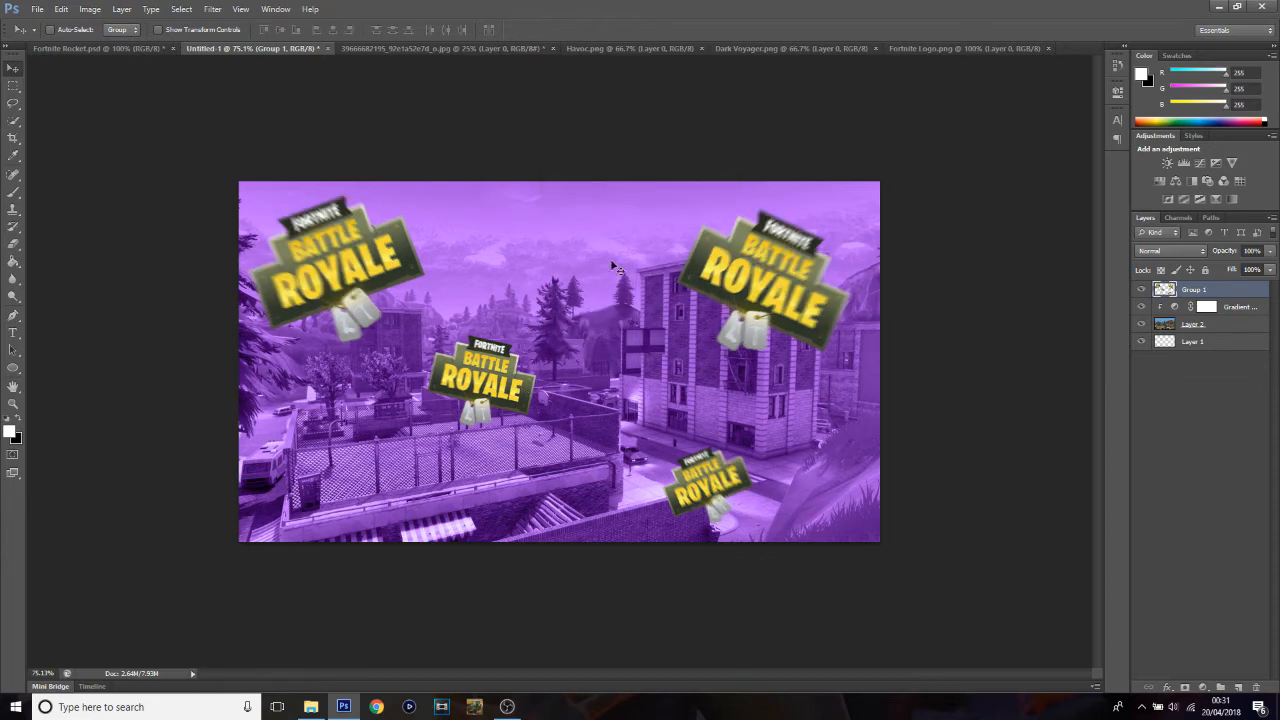
Step: Apply a short-distance Motion Blur at an angle of 0° to the merged logo layer
{"action": "left_click", "coordinate": [213, 9]}
{"action": "mouse_move", "coordinate": [243, 143]}
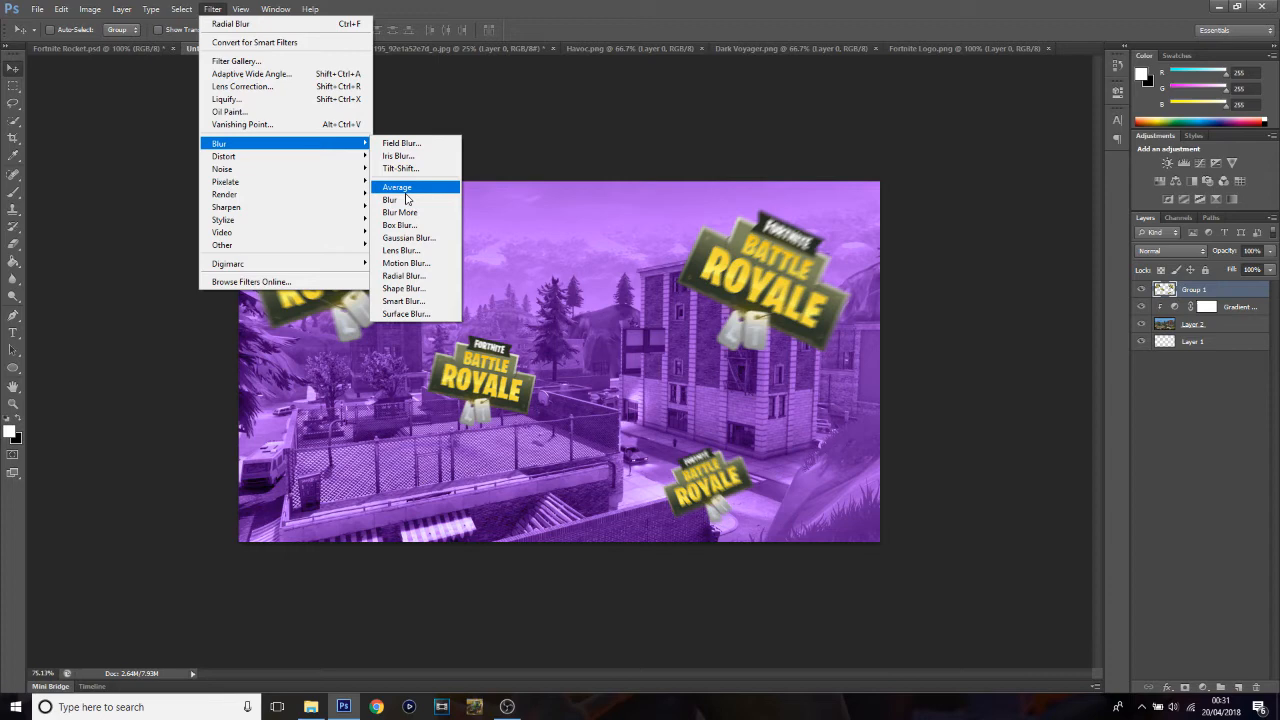
{"action": "left_click", "coordinate": [410, 263]}
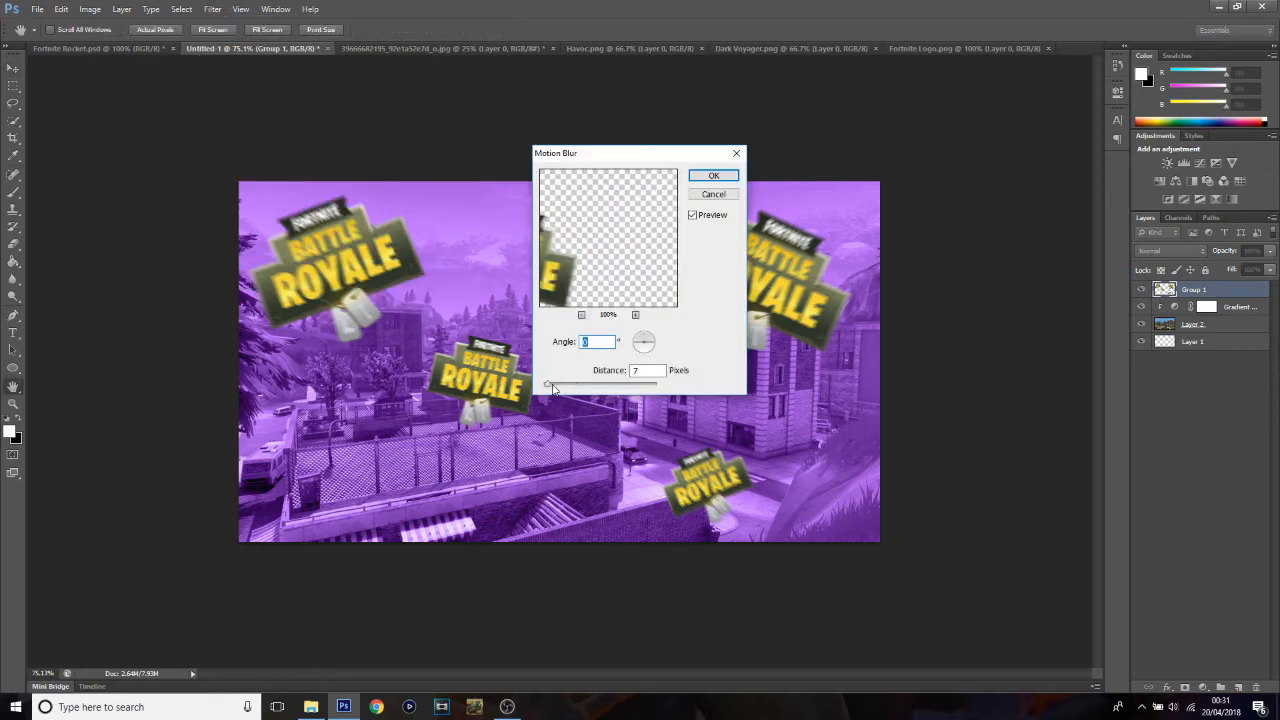
{"action": "left_click_drag", "start_coordinate": [553, 390], "coordinate": [546, 389]}
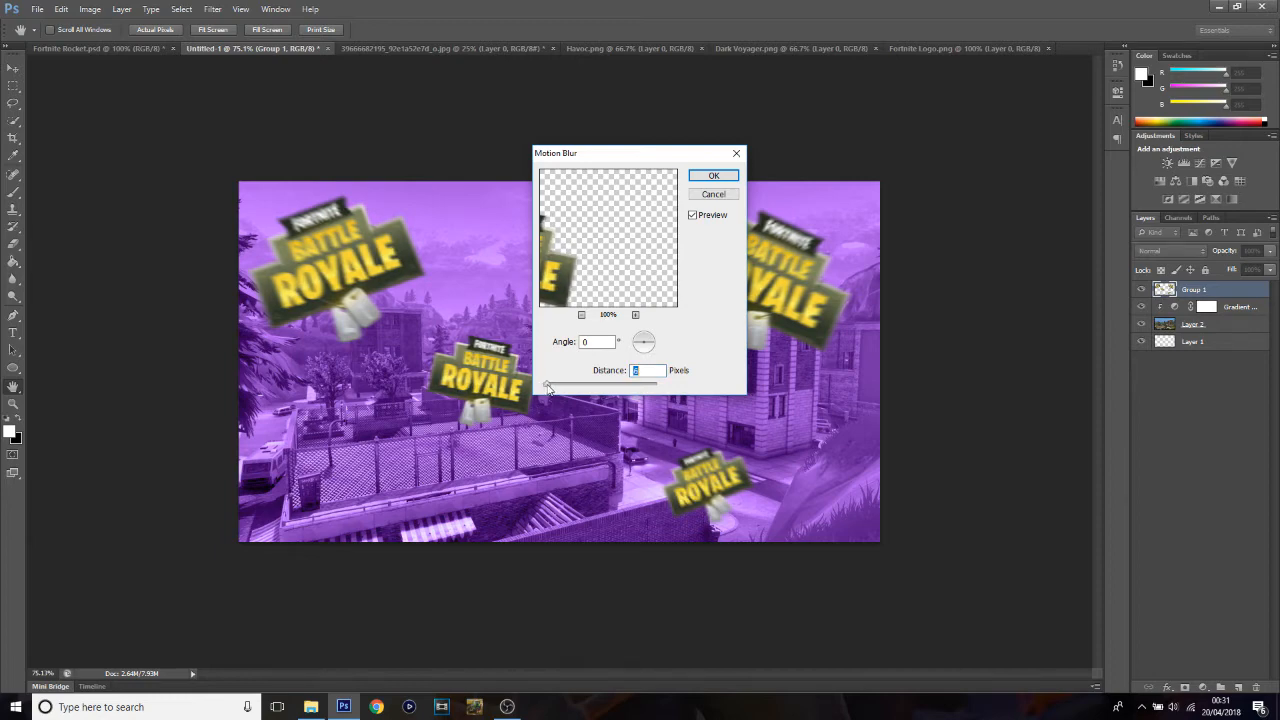
{"action": "left_click", "coordinate": [715, 179]}
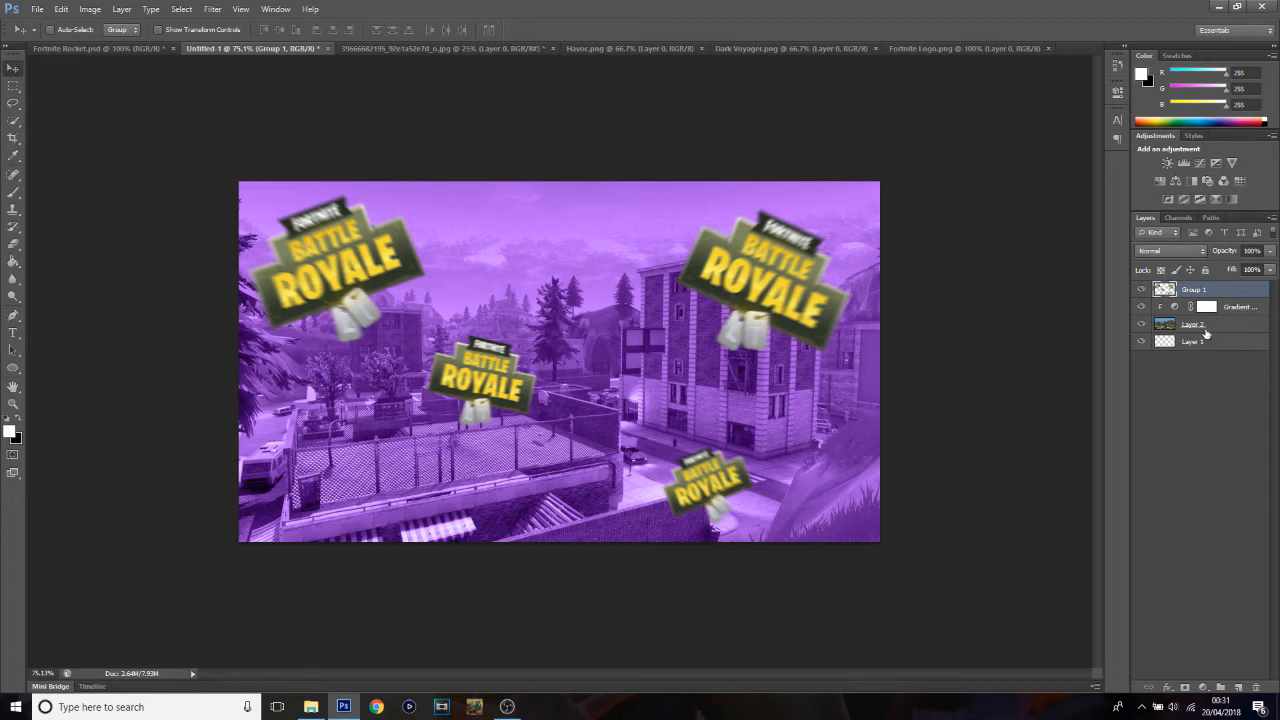
Step: Apply a Gaussian Blur with a 4.0-pixel radius to the city background layer
{"action": "left_click", "coordinate": [1205, 330]}
{"action": "left_click", "coordinate": [213, 9]}
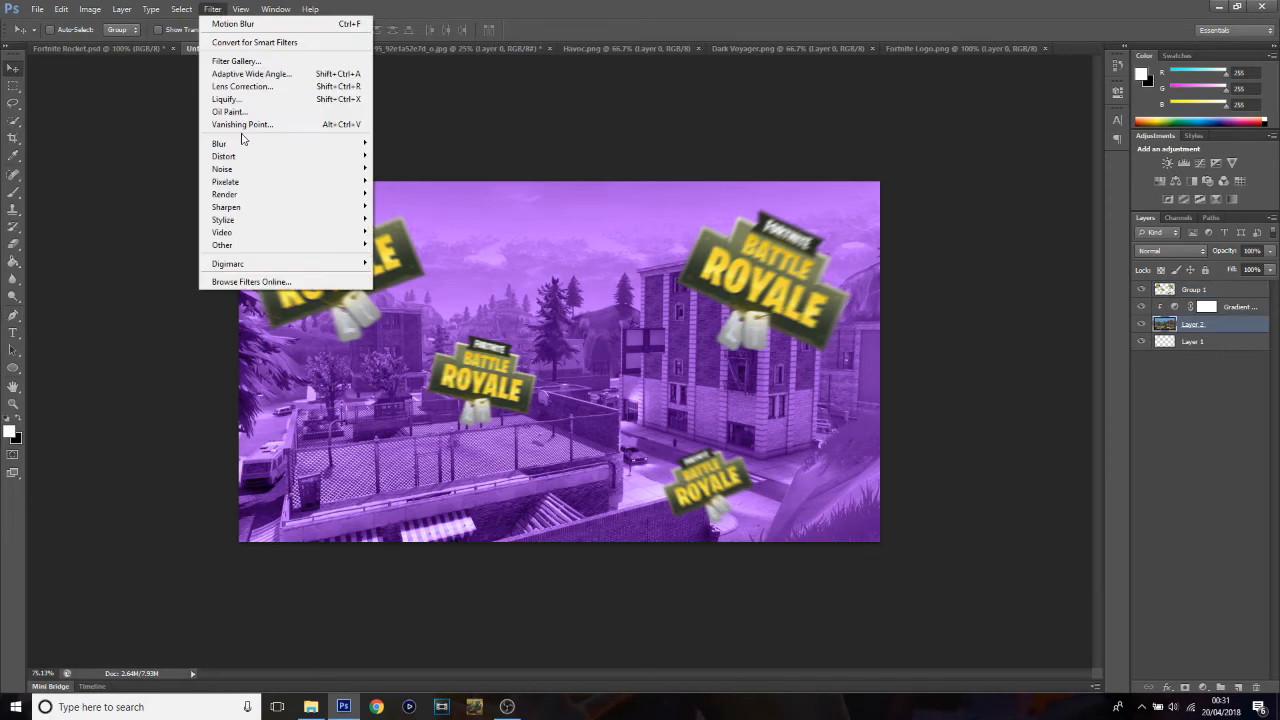
{"action": "mouse_move", "coordinate": [245, 143]}
{"action": "left_click", "coordinate": [408, 237]}
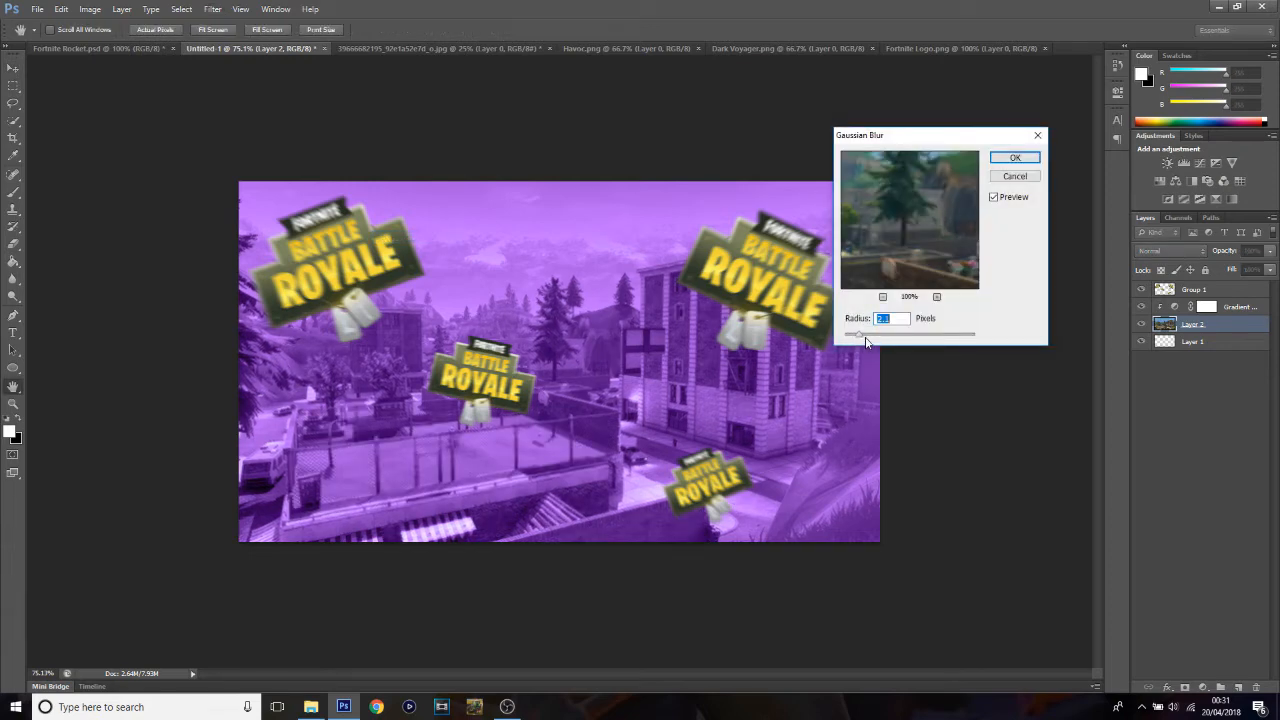
{"action": "left_click_drag", "start_coordinate": [865, 341], "coordinate": [873, 340]}
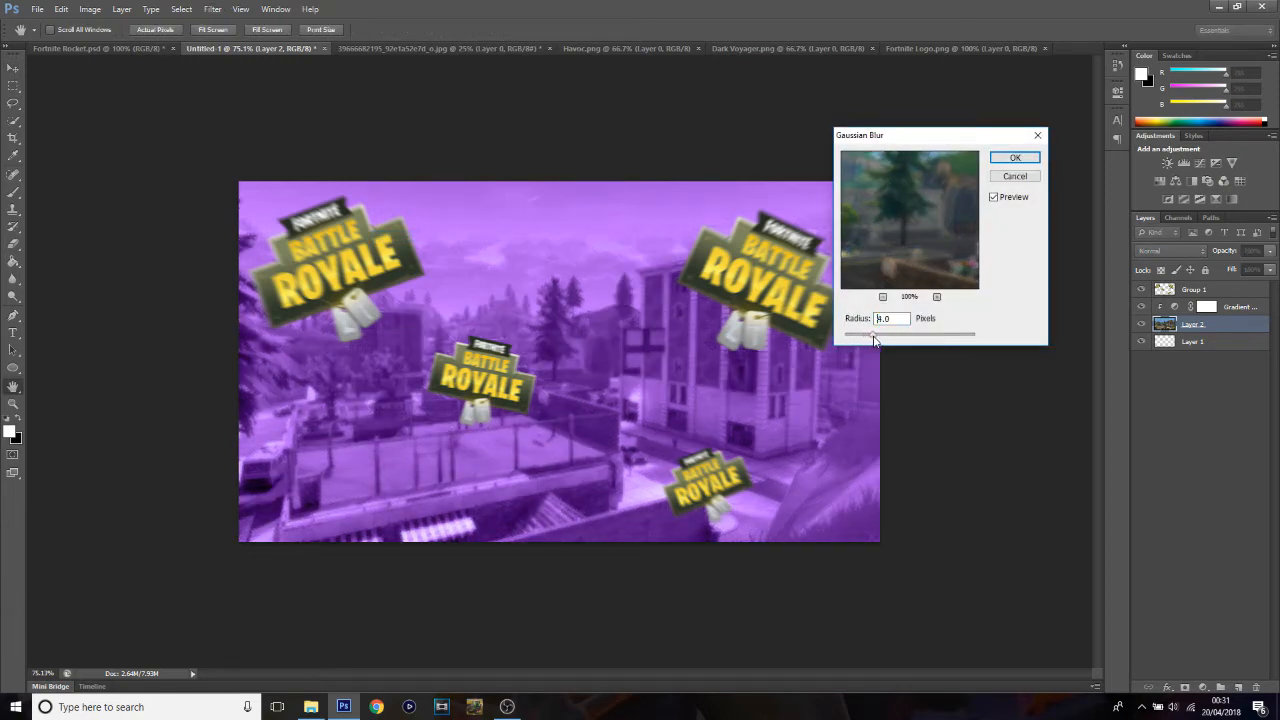
{"action": "left_click", "coordinate": [1010, 157]}
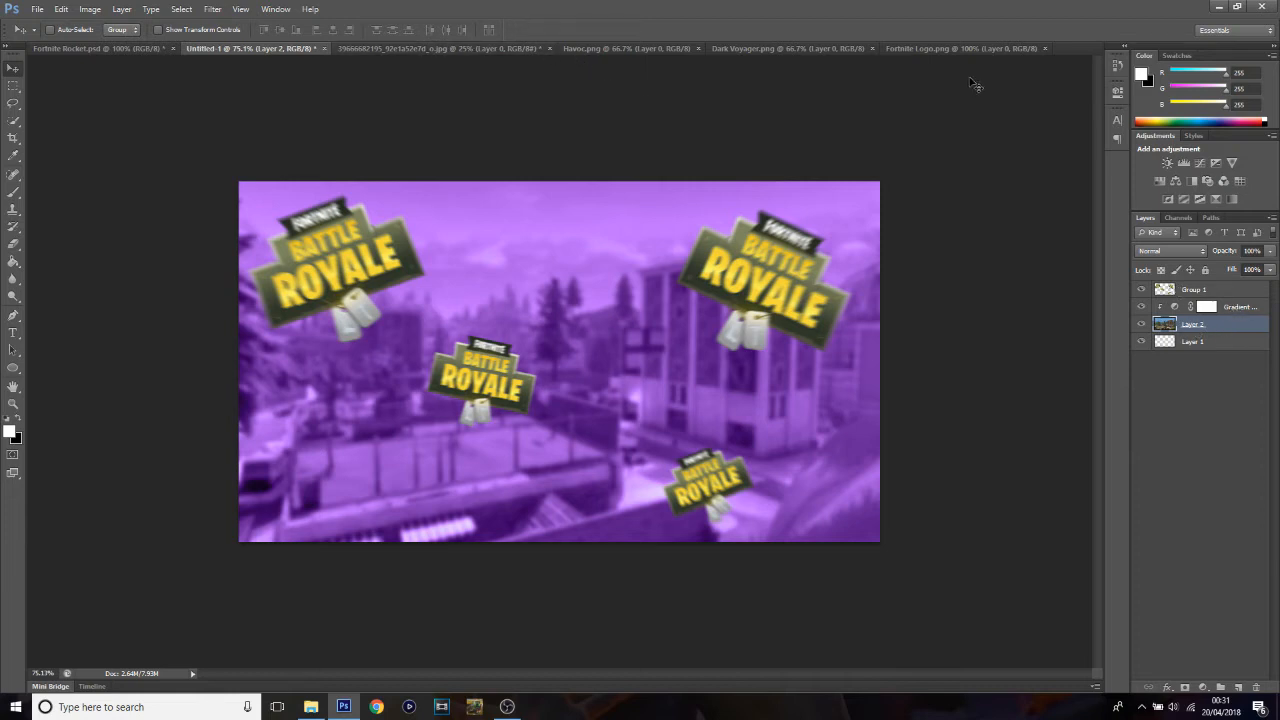
Step: Close the Fortnite Logo.png document and the city background source image
{"action": "left_click", "coordinate": [1044, 48]}
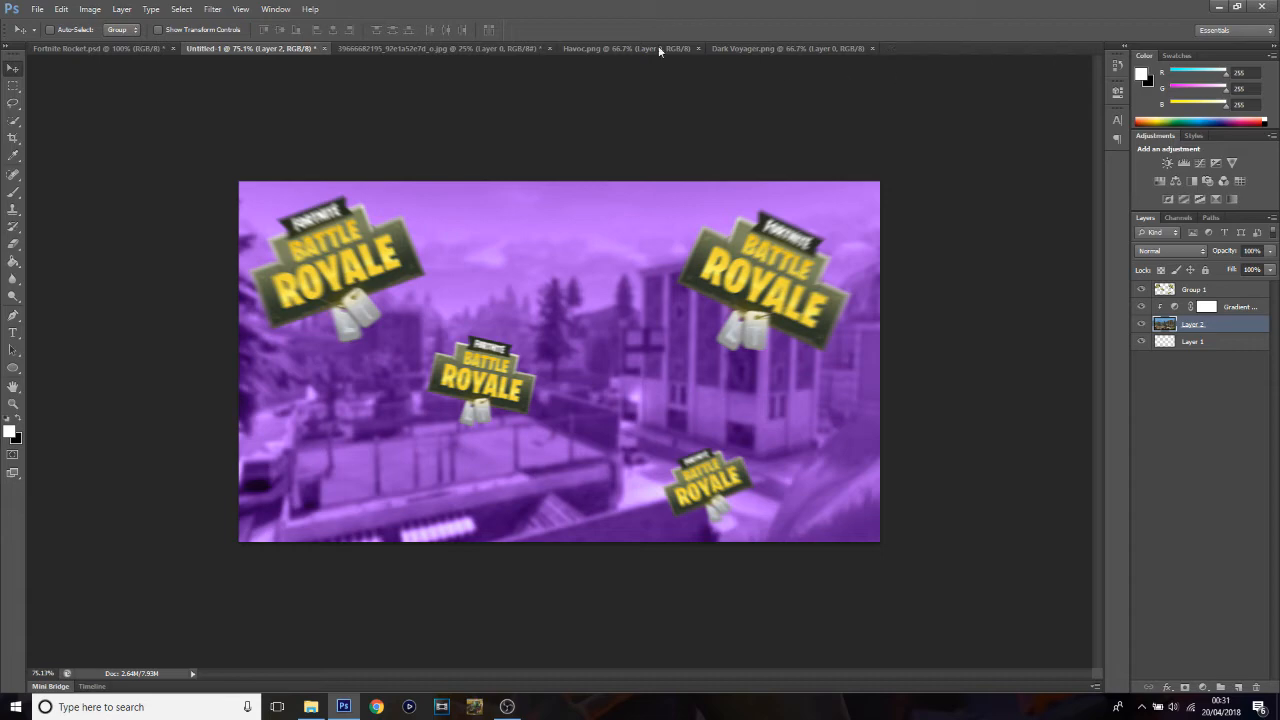
{"action": "left_click", "coordinate": [419, 48]}
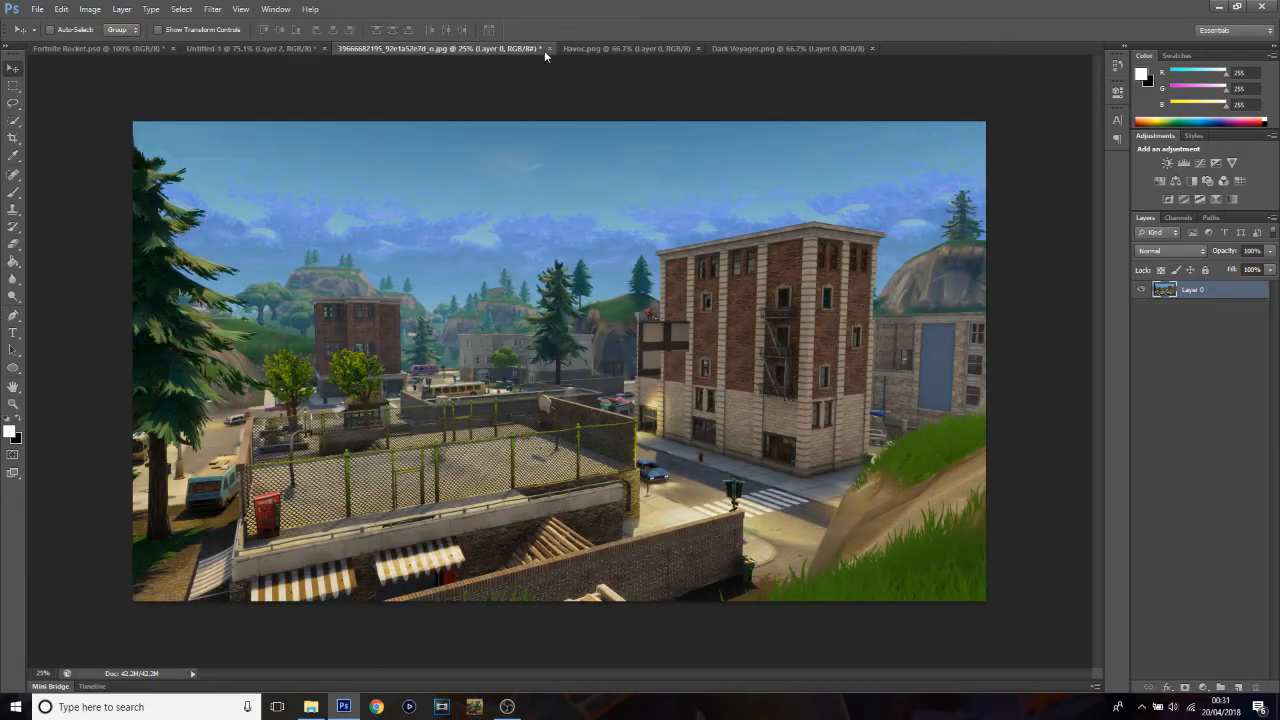
{"action": "left_click", "coordinate": [547, 48]}
{"action": "left_click", "coordinate": [642, 266]}
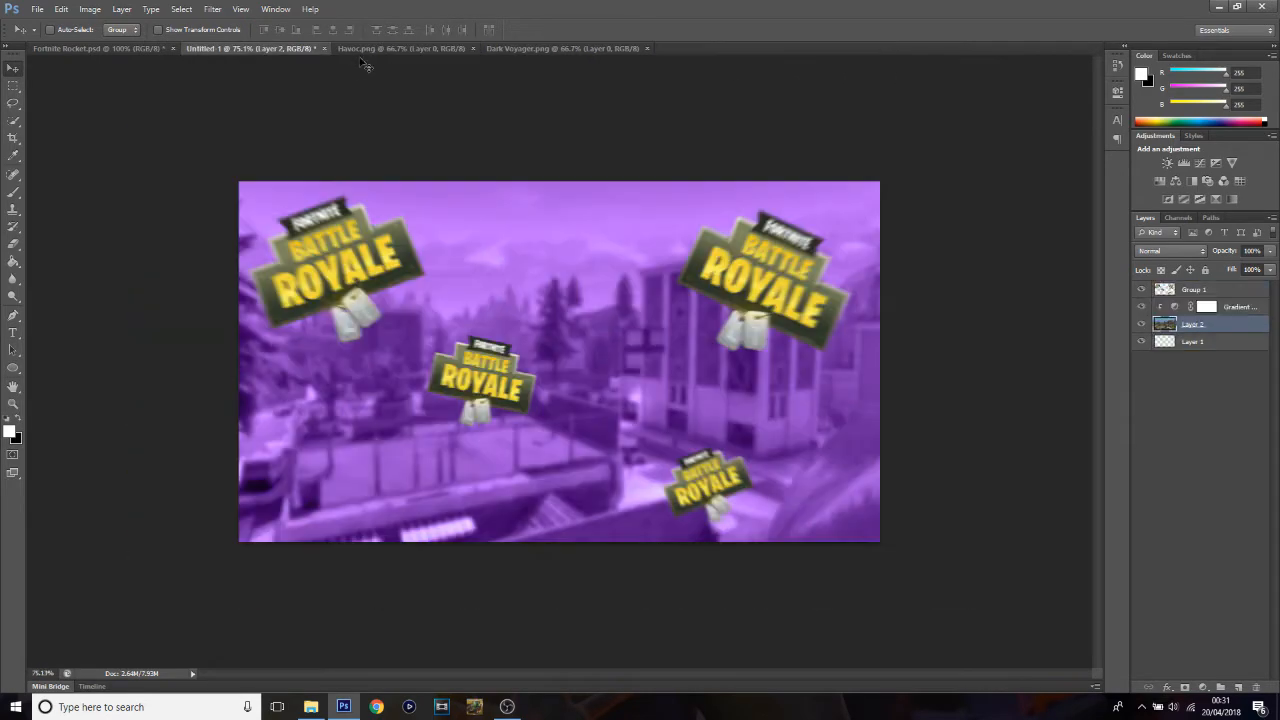
Step: Bring the Havoc character into the composite, stack it above the merged logos and position it on the right side of the canvas
{"action": "left_click", "coordinate": [373, 46]}
{"action": "left_click_drag", "start_coordinate": [552, 276], "coordinate": [742, 380]}
{"action": "left_click_drag", "start_coordinate": [1198, 328], "coordinate": [1198, 287]}
{"action": "left_click_drag", "start_coordinate": [726, 398], "coordinate": [781, 380]}
Step: Bring the Dark Voyager character into the composite's left side, flip it horizontally and lower it until the helmet is about level with Havoc's head
{"action": "left_click", "coordinate": [501, 48]}
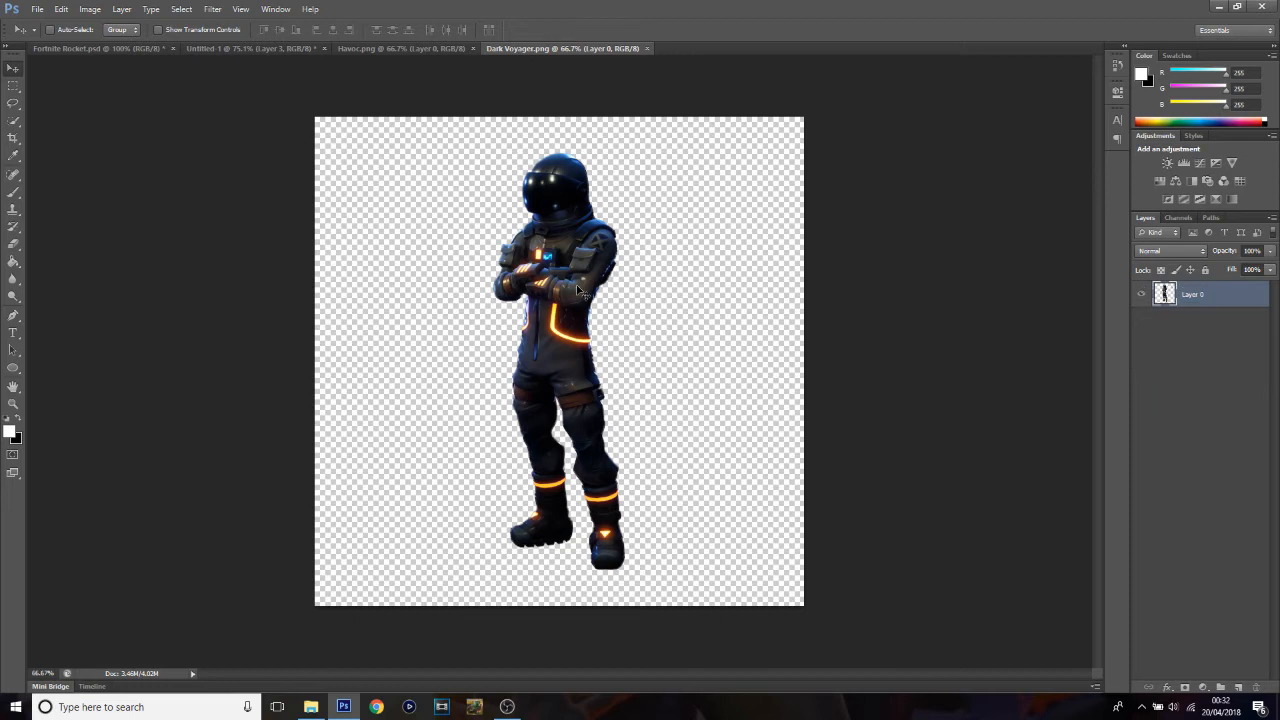
{"action": "left_click_drag", "start_coordinate": [548, 252], "coordinate": [384, 366]}
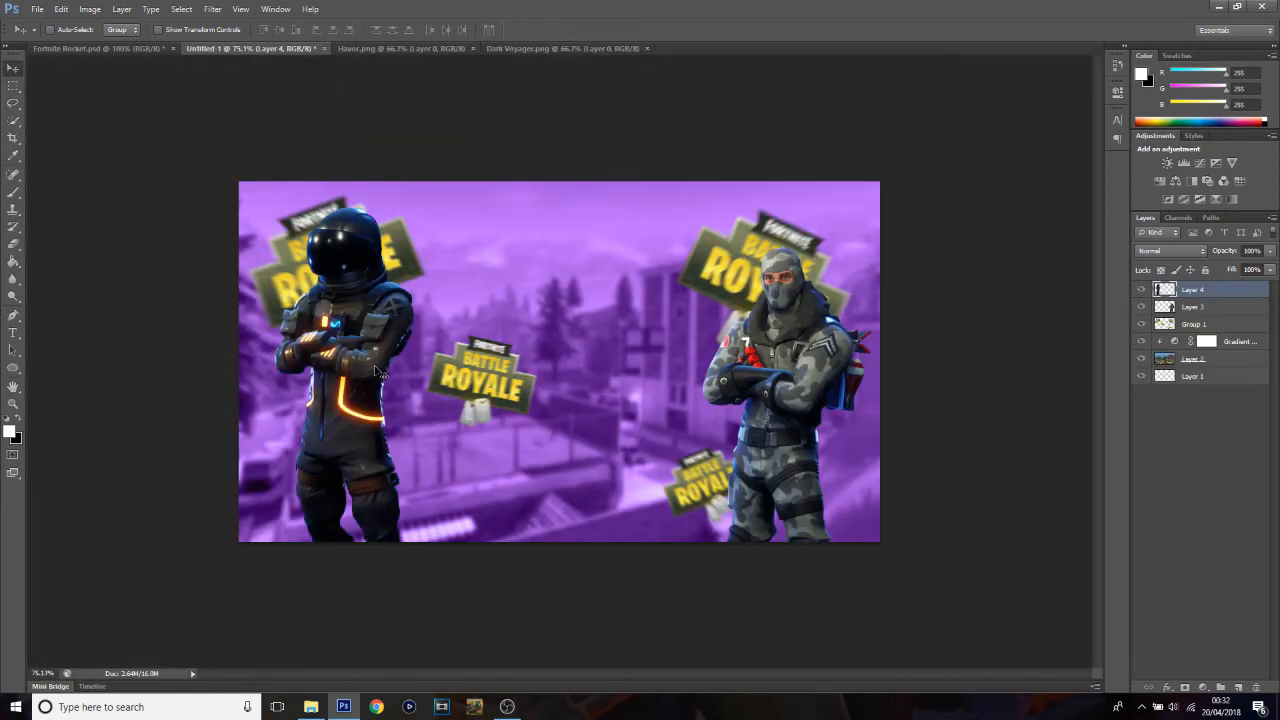
{"action": "key", "text": "ctrl+t"}
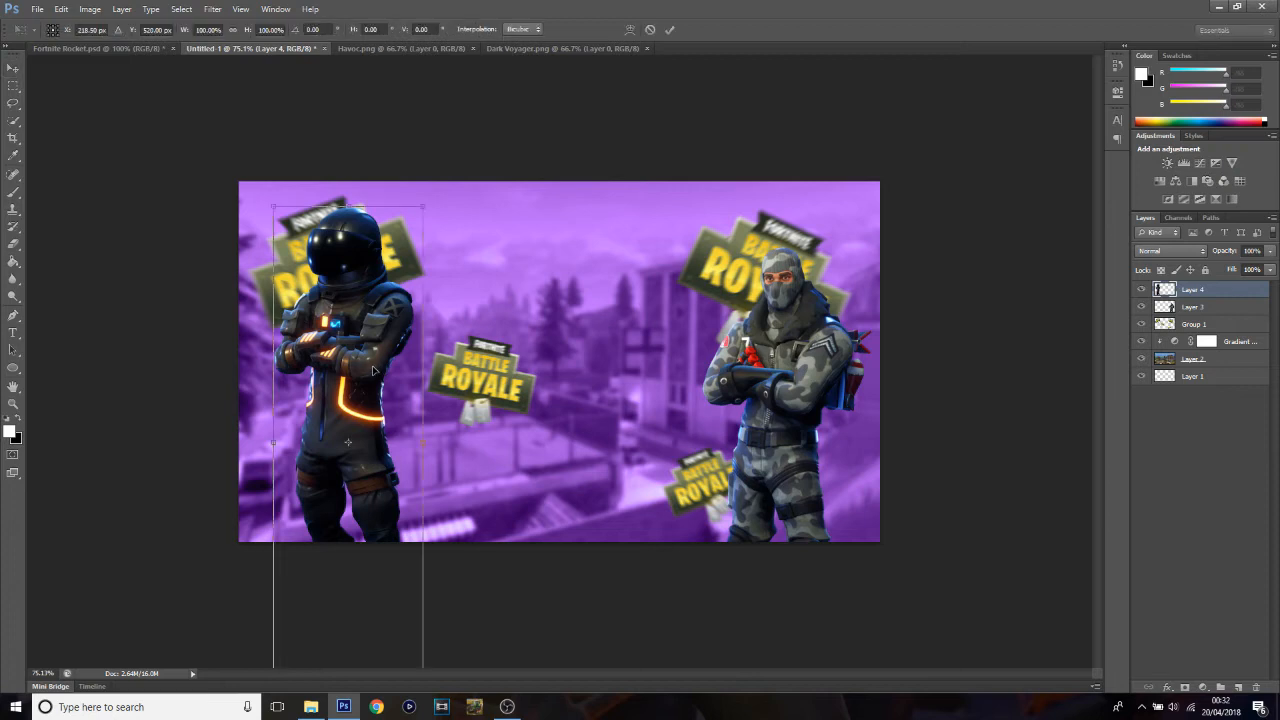
{"action": "right_click", "coordinate": [372, 370]}
{"action": "left_click", "coordinate": [420, 566]}
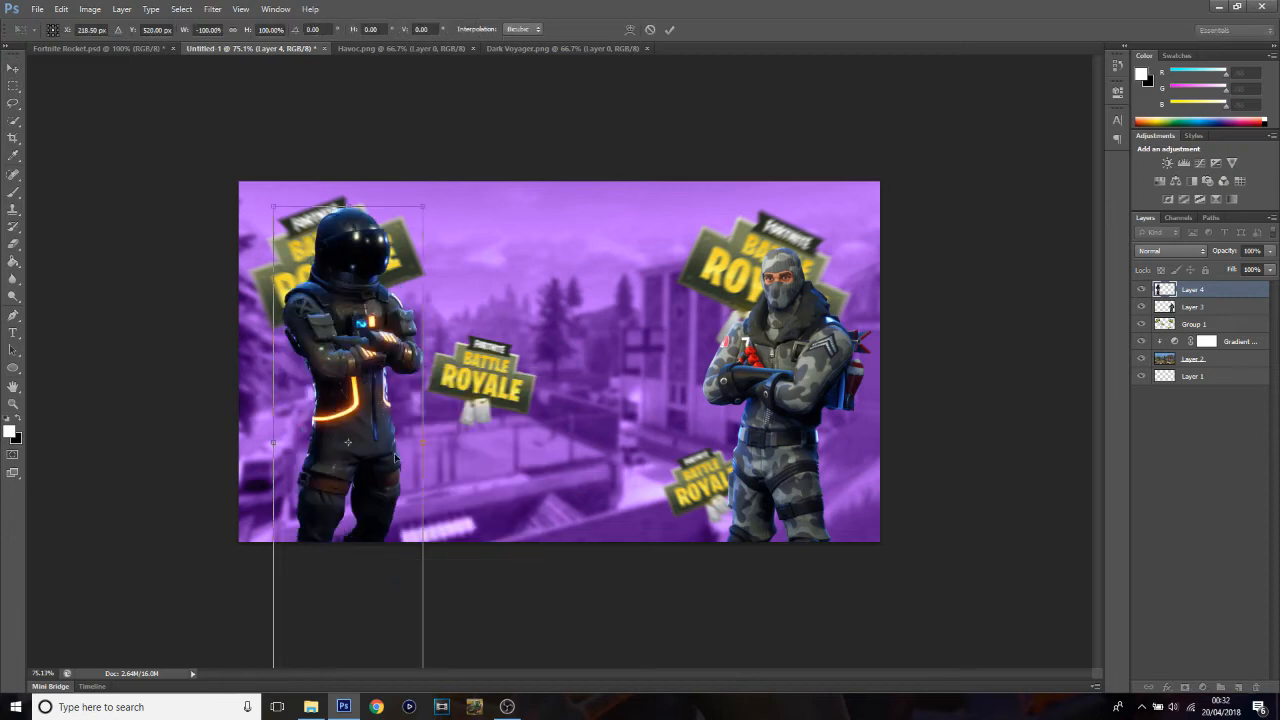
{"action": "left_click_drag", "start_coordinate": [372, 389], "coordinate": [366, 423]}
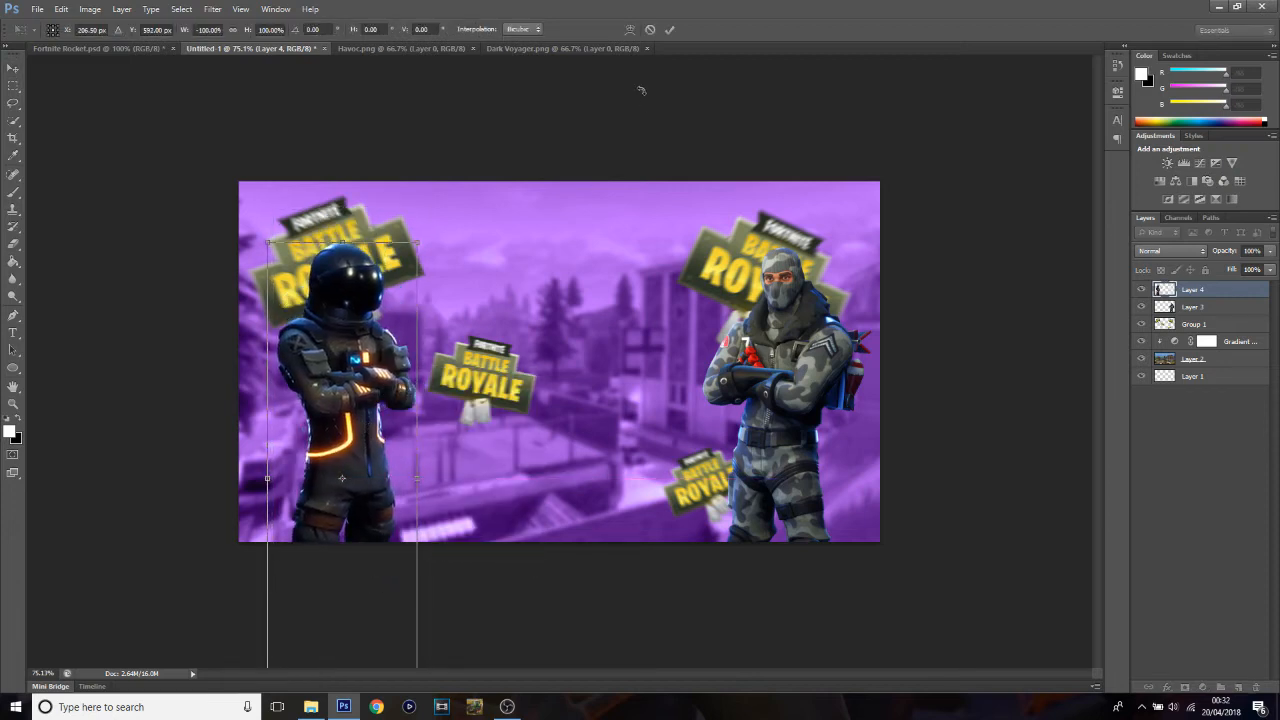
{"action": "left_click", "coordinate": [669, 30]}
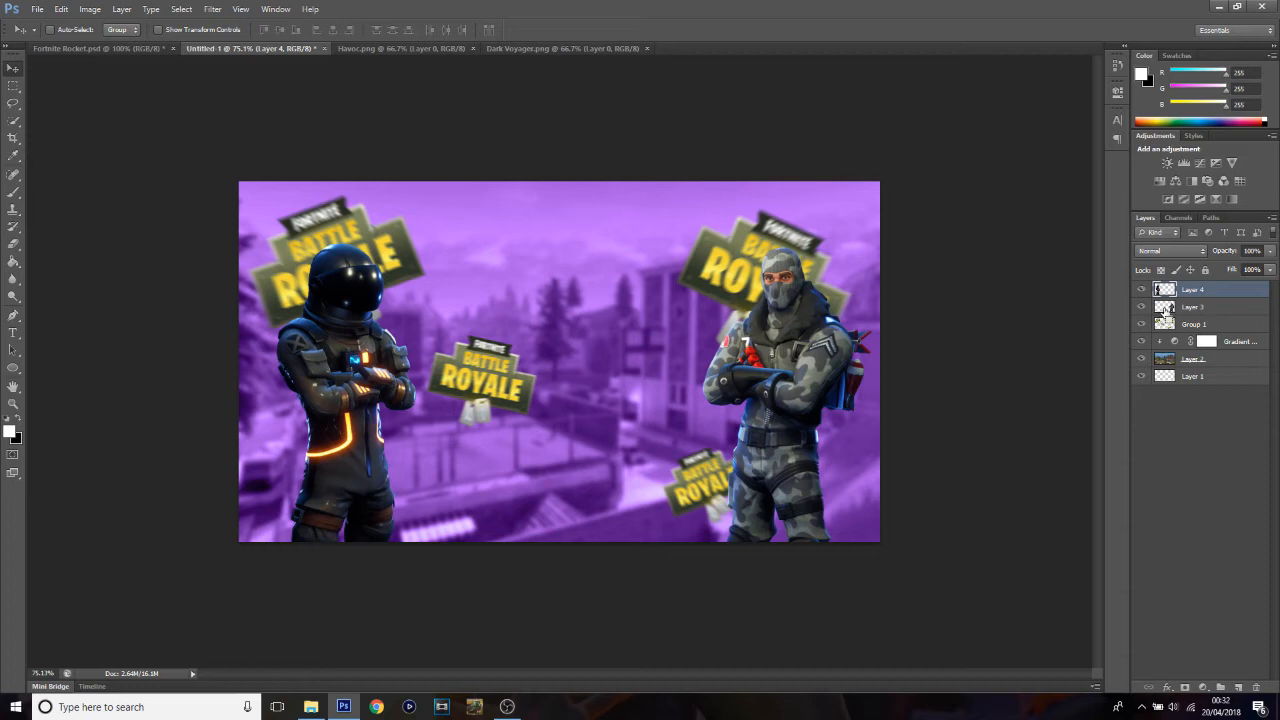
Step: Align Dark Voyager's centre with a selection of Havoc's outline, deselect and move Dark Voyager straight back to the left side
{"action": "left_click", "coordinate": [1164, 309], "text": "ctrl"}
{"action": "left_click", "coordinate": [332, 36]}
{"action": "left_click", "coordinate": [281, 33]}
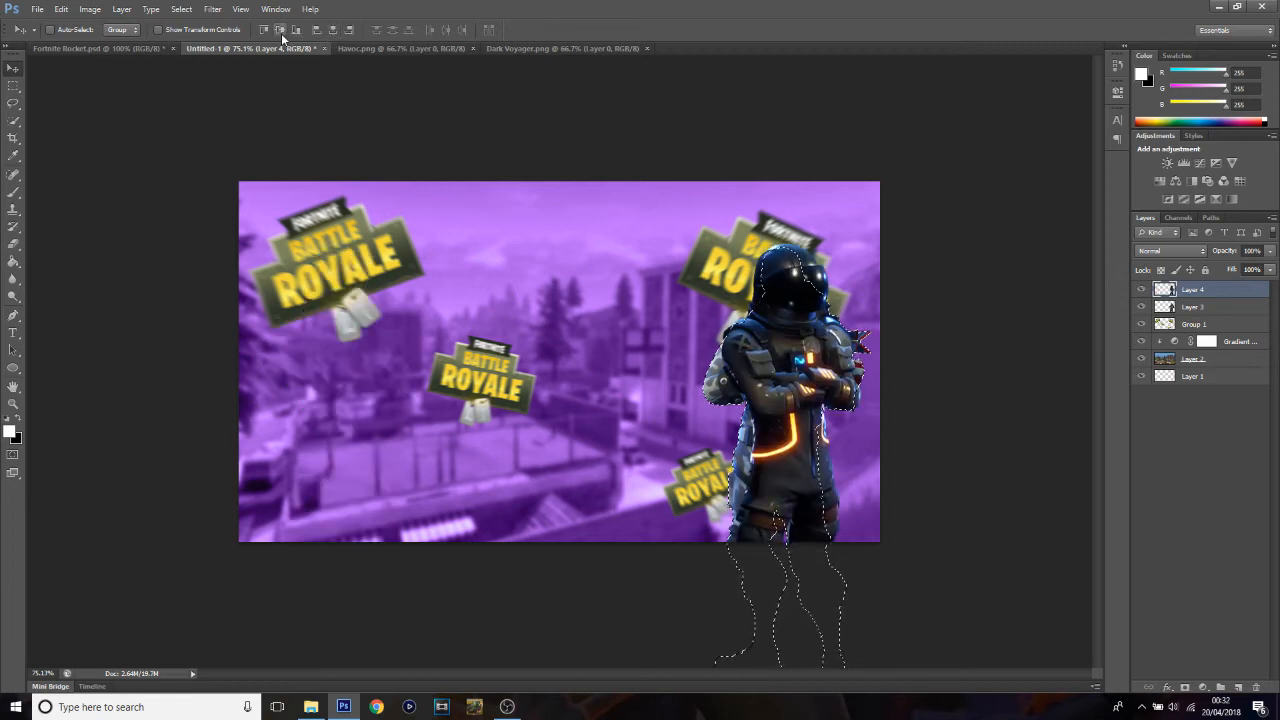
{"action": "key", "text": "ctrl+d"}
{"action": "left_click_drag", "start_coordinate": [812, 360], "coordinate": [368, 358]}
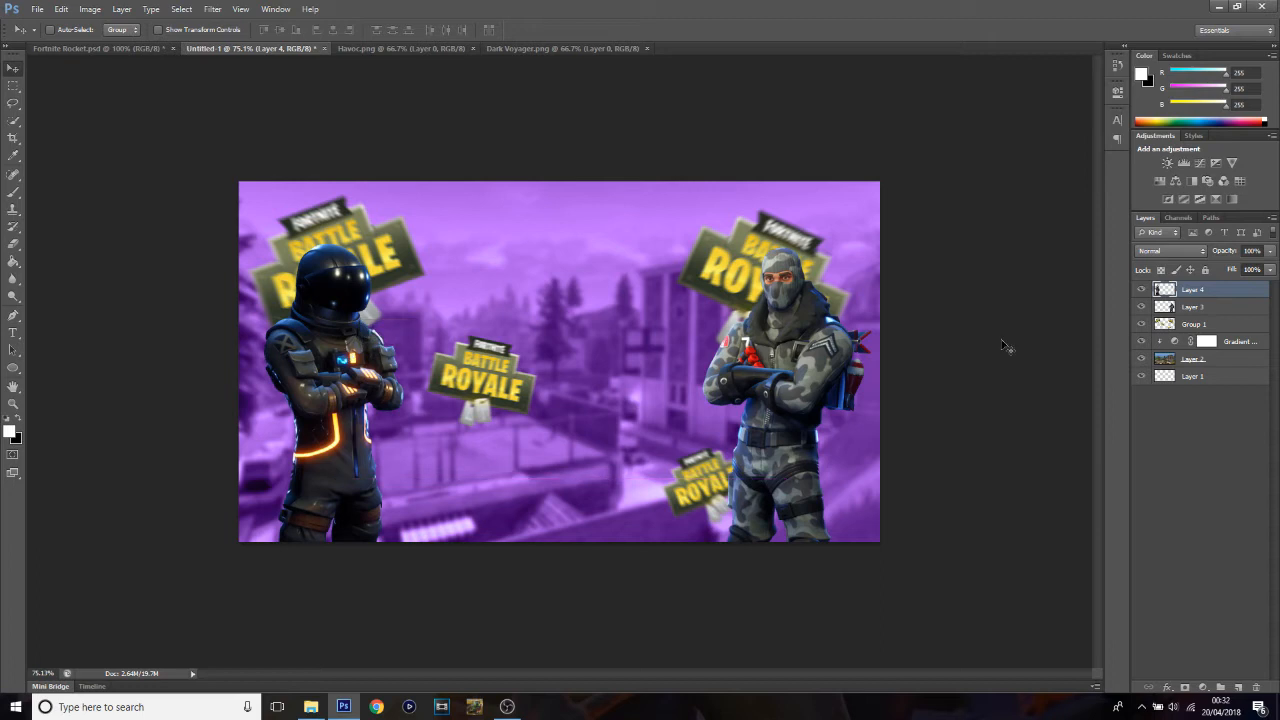
Step: Create a new layer directly beneath Havoc and load Havoc's outline as a selection, expanded by a few pixels
{"action": "left_click", "coordinate": [1197, 309]}
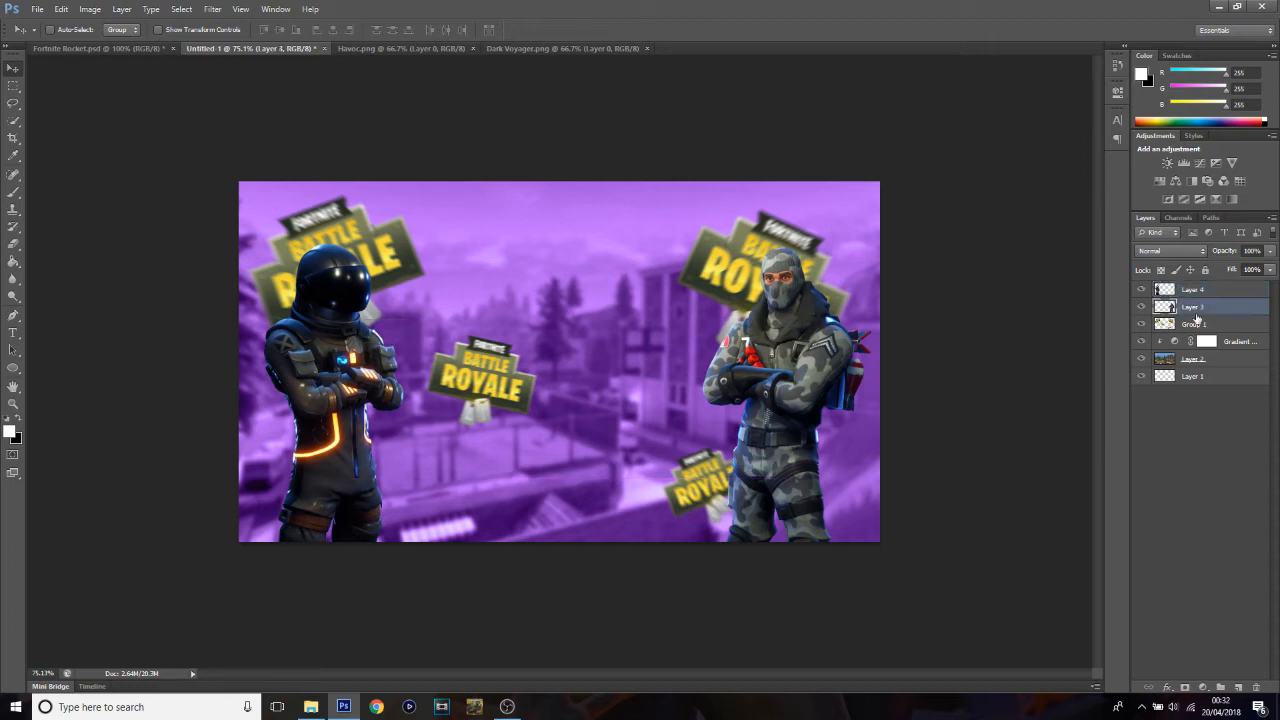
{"action": "left_click", "coordinate": [1194, 326]}
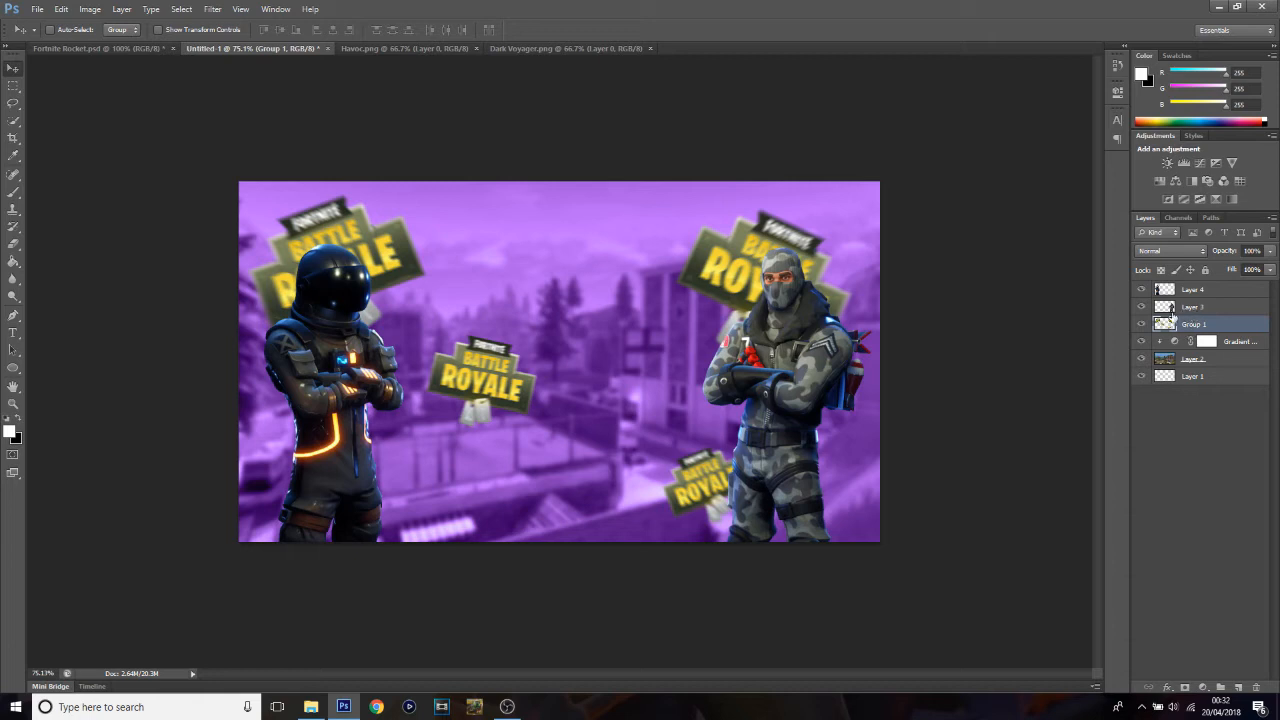
{"action": "left_click", "coordinate": [1238, 688]}
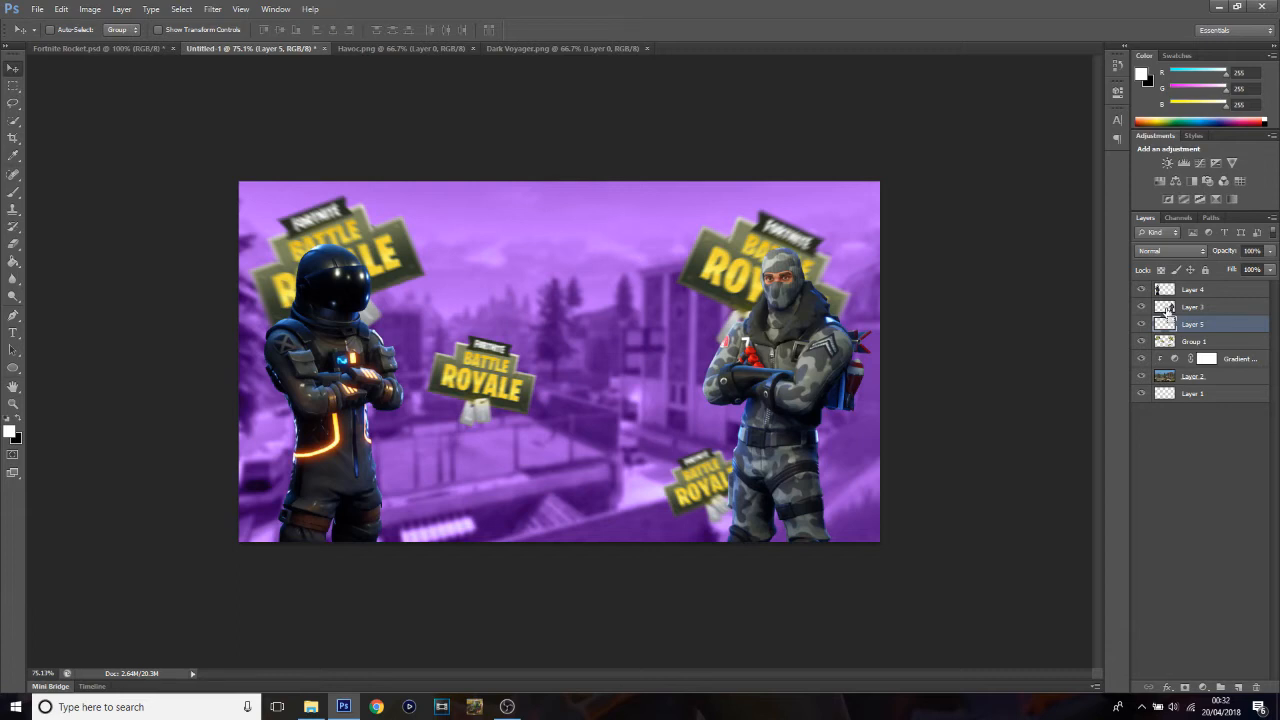
{"action": "left_click", "coordinate": [1165, 308], "text": "ctrl"}
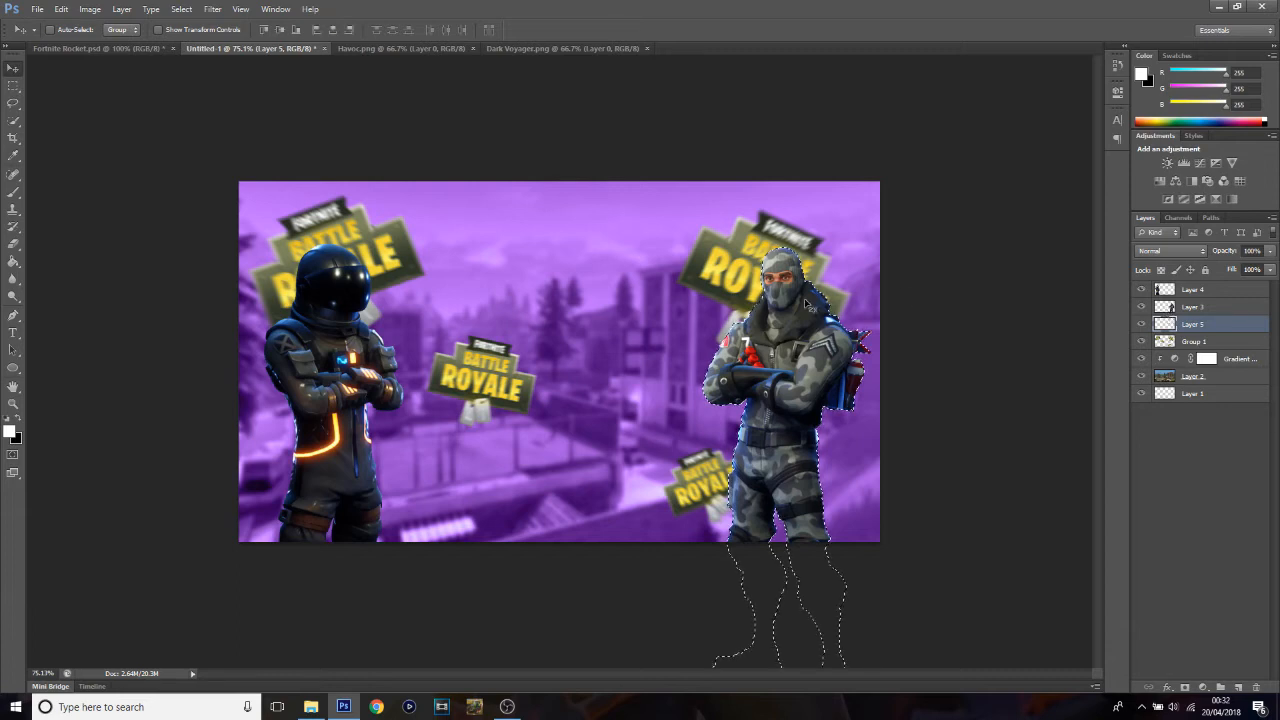
{"action": "left_click", "coordinate": [181, 9]}
{"action": "mouse_move", "coordinate": [240, 160]}
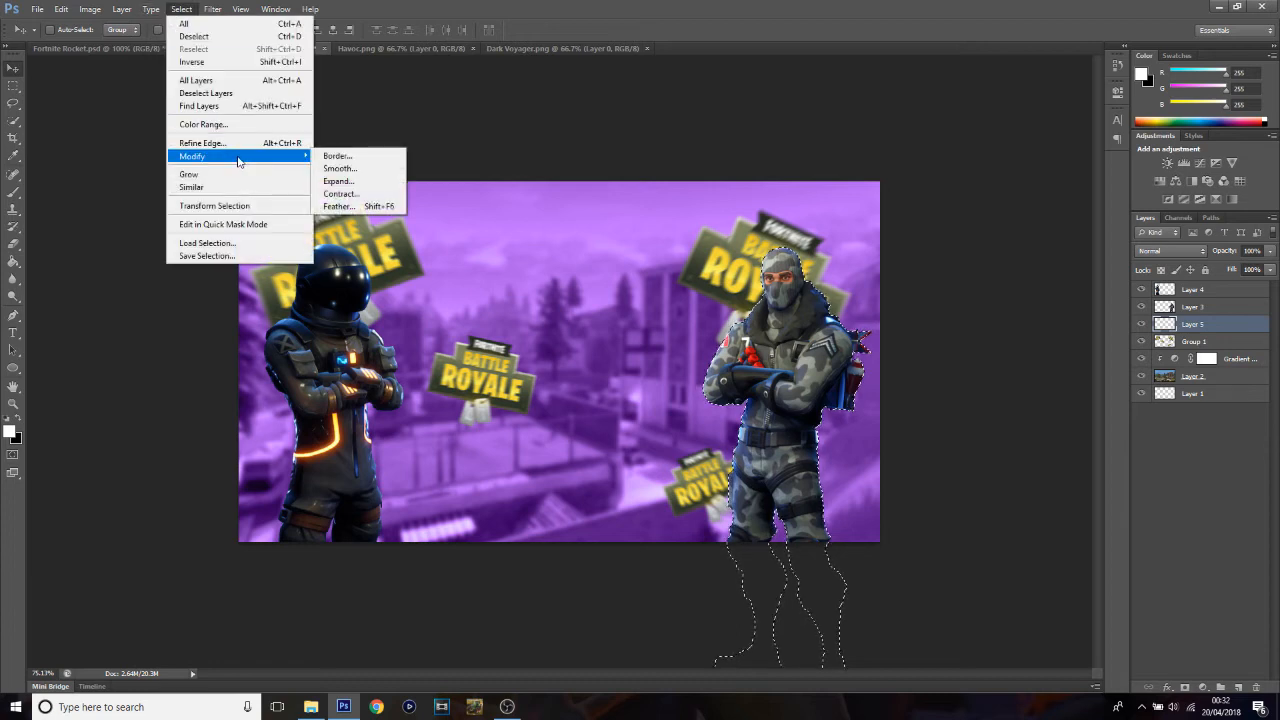
{"action": "left_click", "coordinate": [345, 180]}
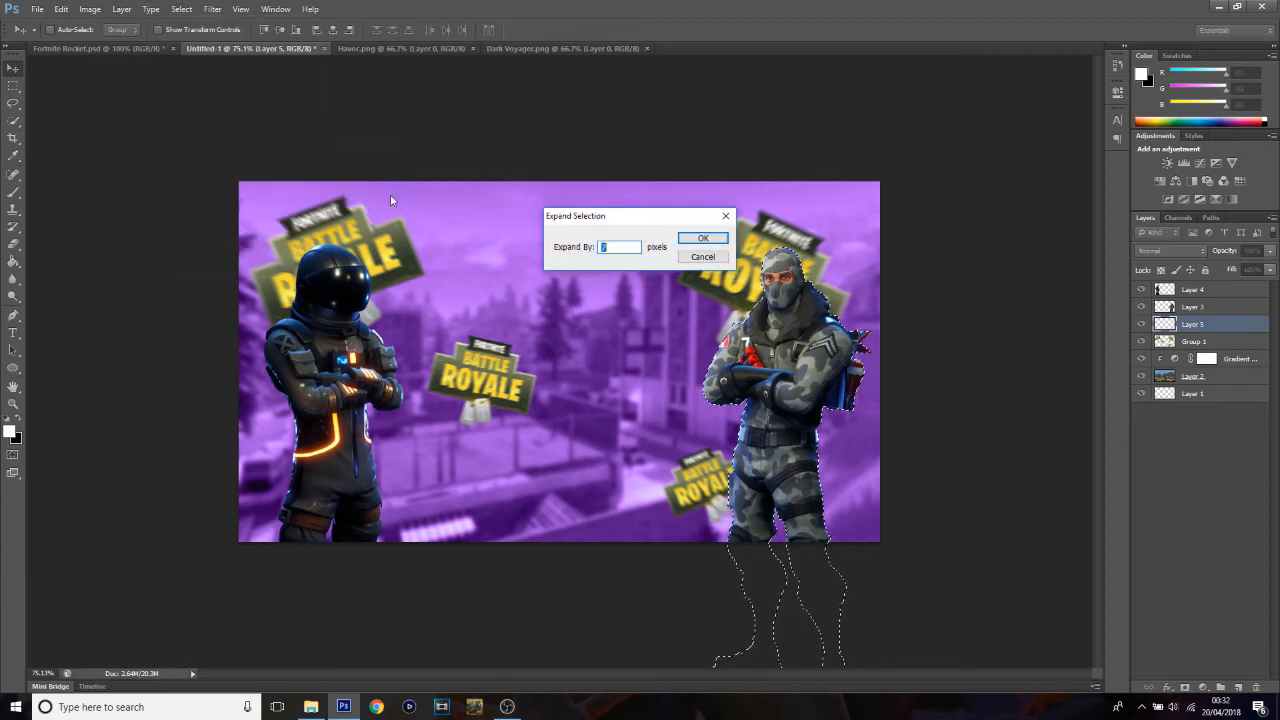
{"action": "left_click", "coordinate": [701, 241]}
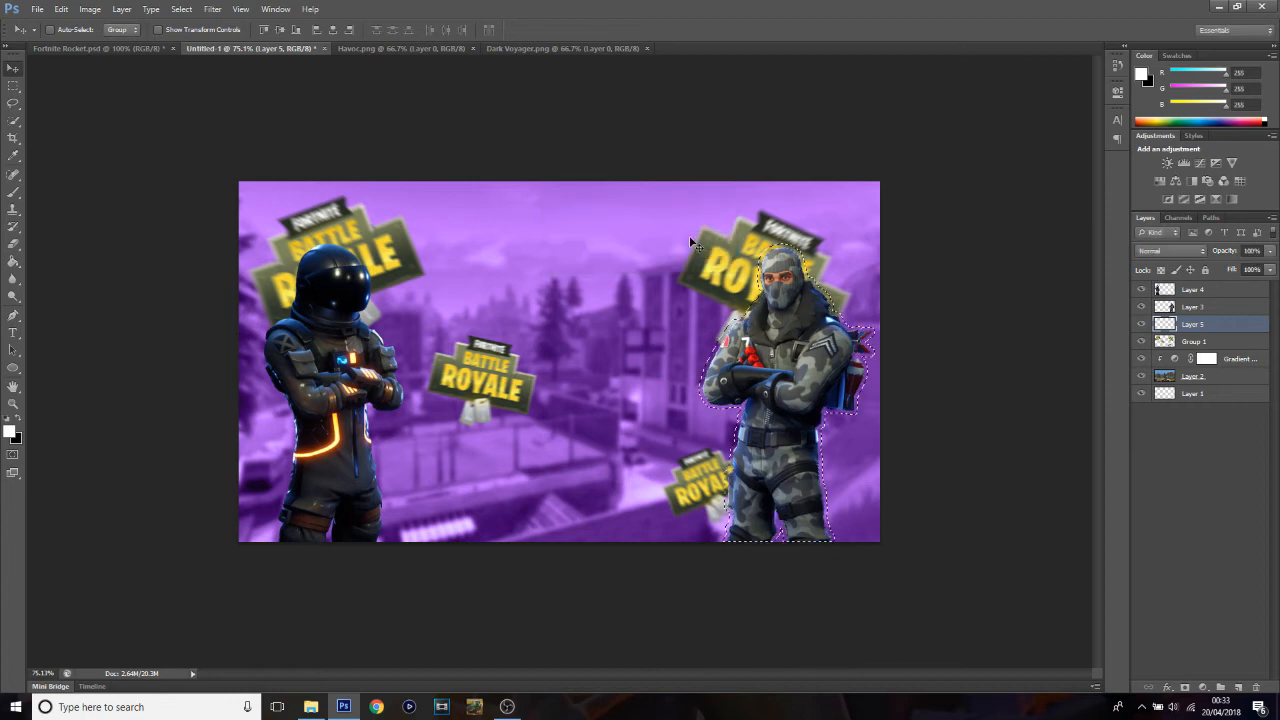
Step: Fill the expanded Havoc selection with white on the new layer, deselect and set the layer's blend mode to Overlay
{"action": "key", "text": "x"}
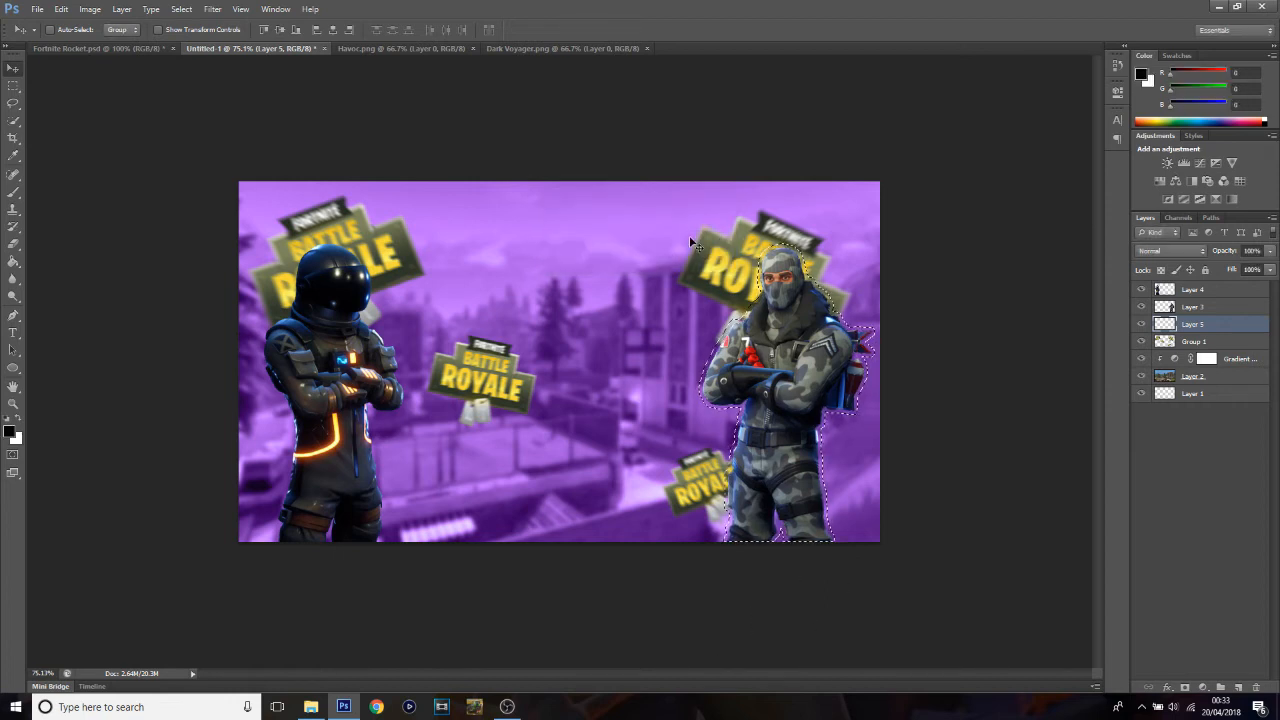
{"action": "key", "text": "ctrl+BackSpace"}
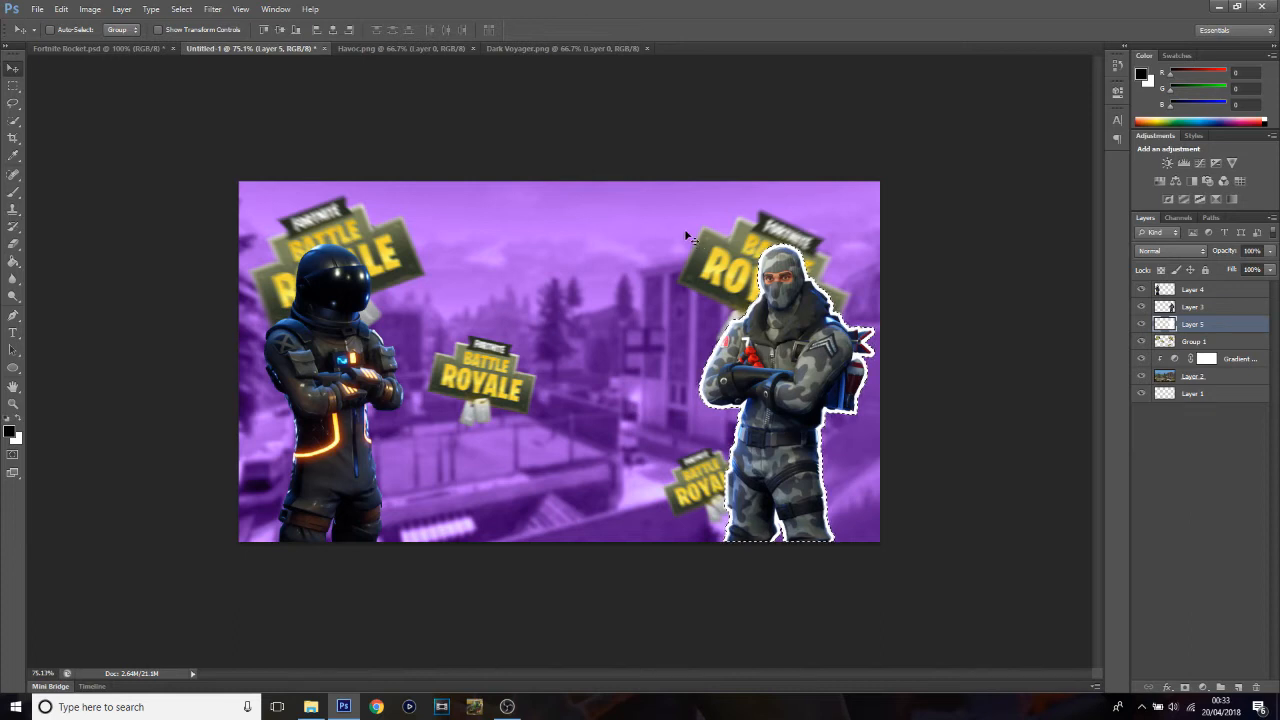
{"action": "key", "text": "ctrl+d"}
{"action": "left_click", "coordinate": [1158, 252]}
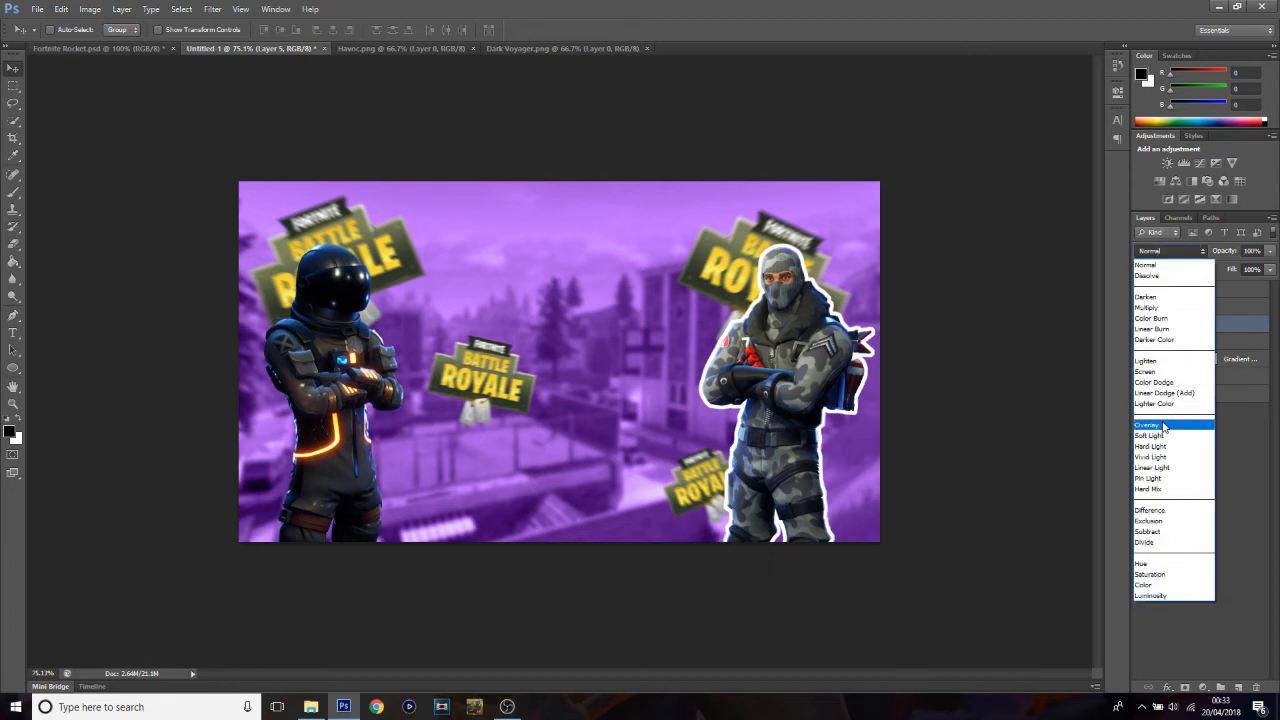
{"action": "left_click", "coordinate": [1160, 424]}
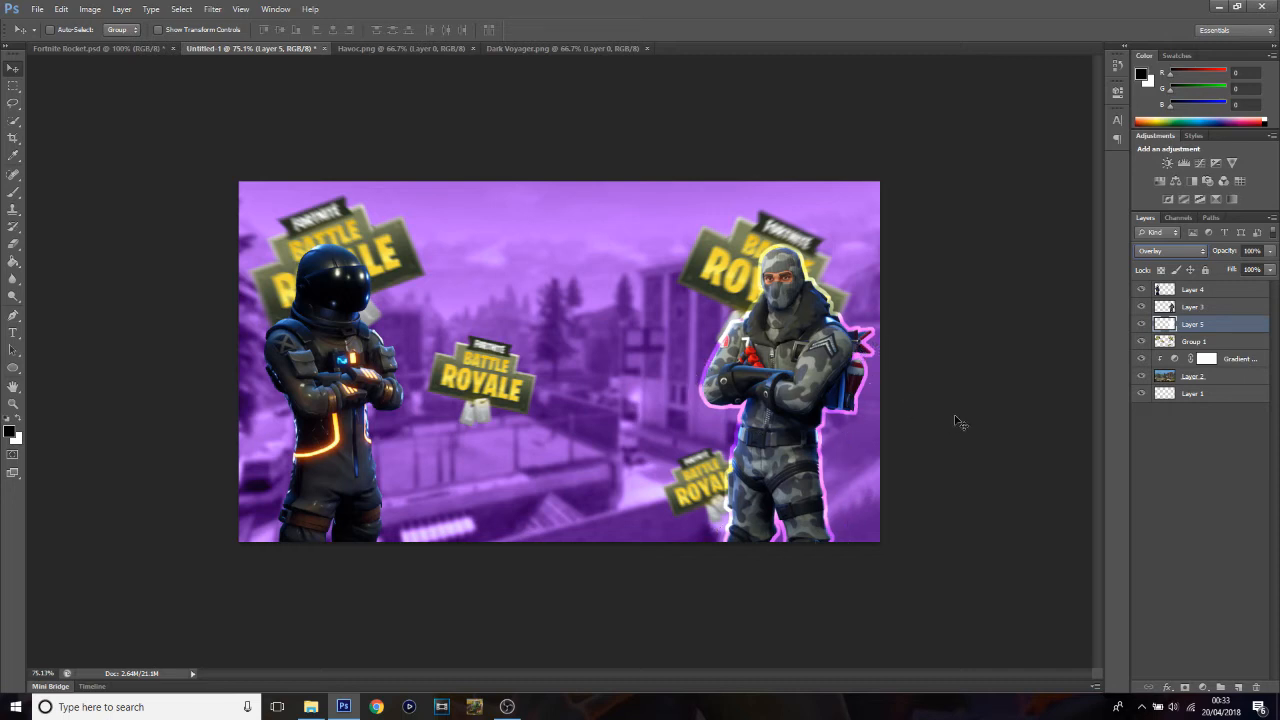
Step: Create a new layer directly beneath Dark Voyager and load that character's outline as a selection, expanded by the same amount
{"action": "left_click", "coordinate": [1189, 311]}
{"action": "left_click", "coordinate": [1238, 687]}
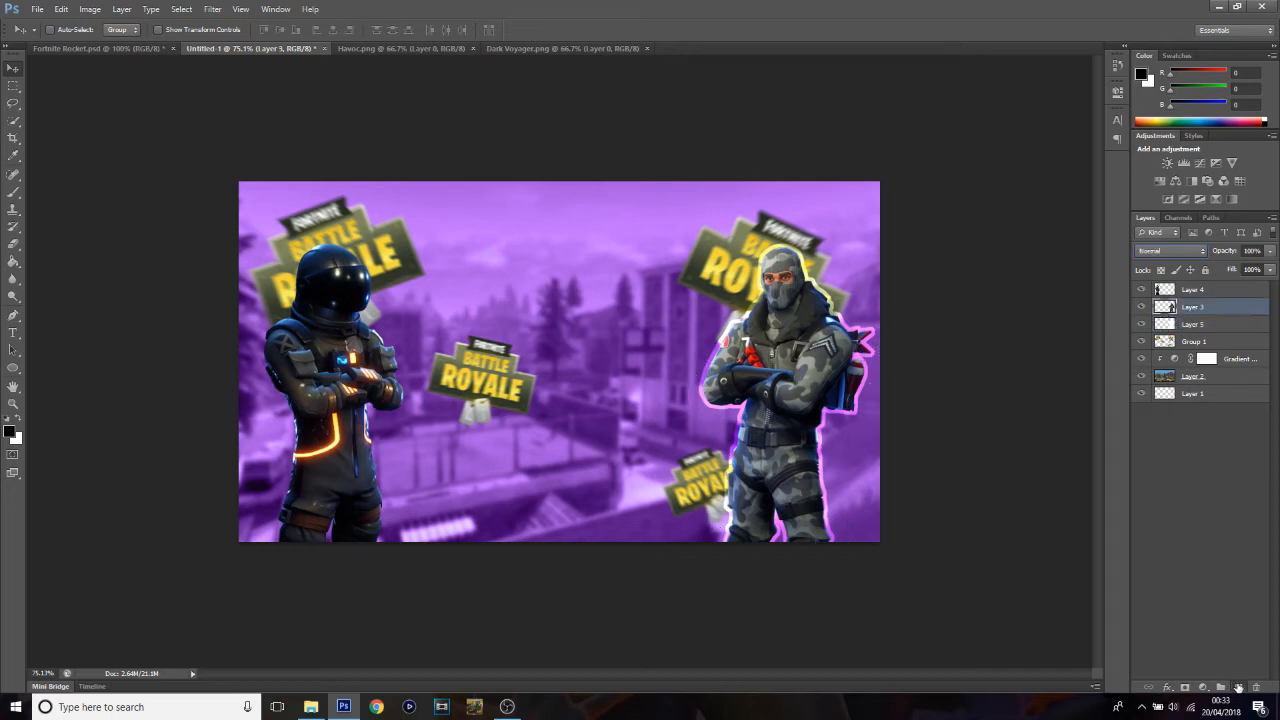
{"action": "left_click", "coordinate": [1165, 290], "text": "ctrl"}
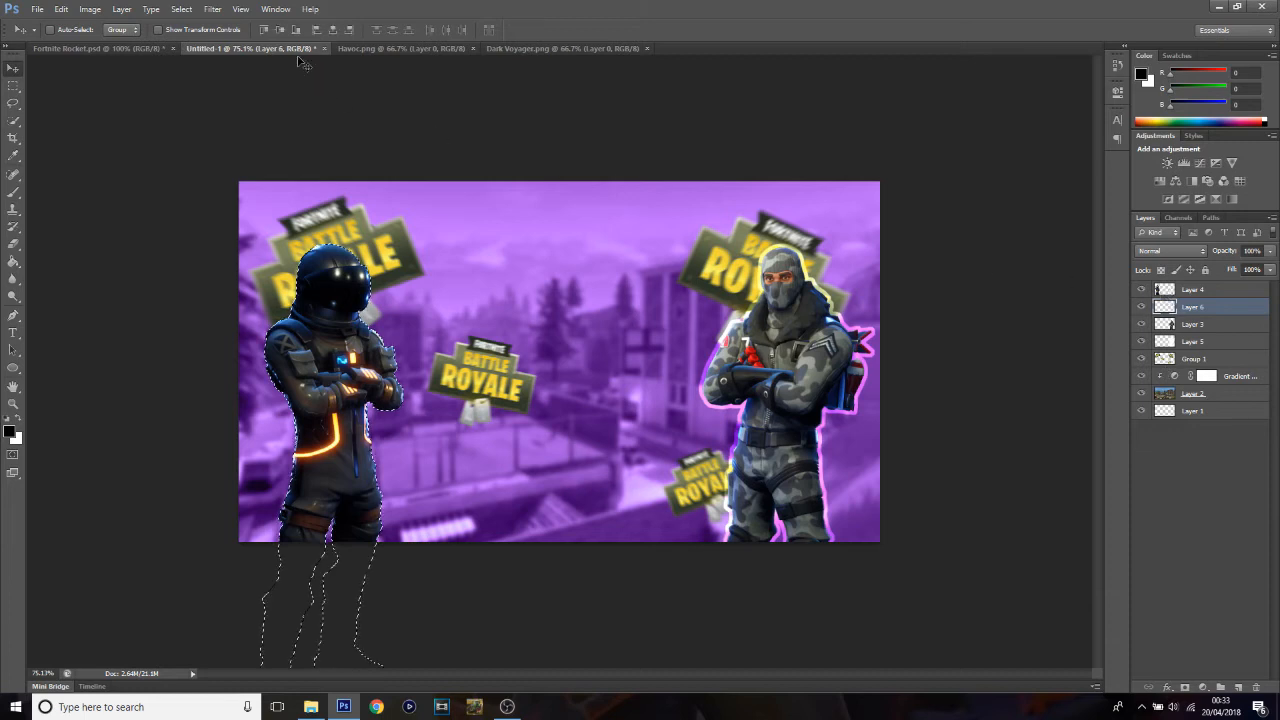
{"action": "left_click", "coordinate": [181, 9]}
{"action": "mouse_move", "coordinate": [250, 157]}
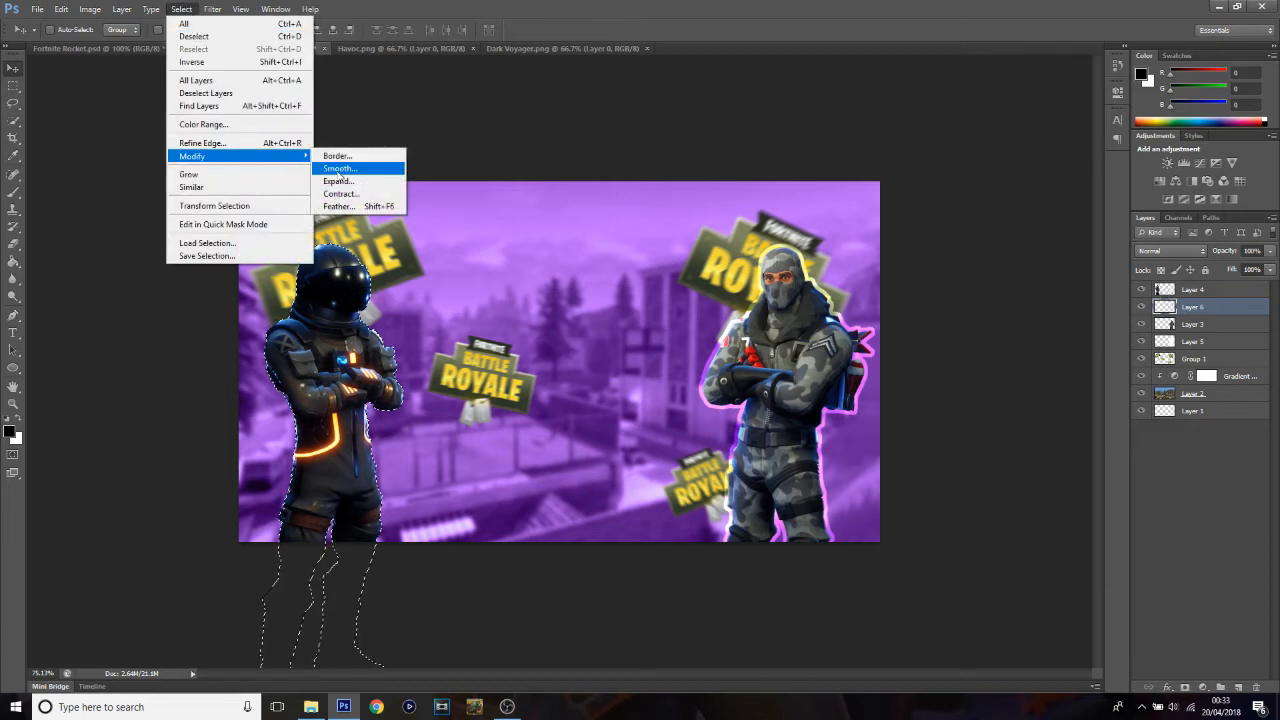
{"action": "left_click", "coordinate": [345, 181]}
{"action": "left_click", "coordinate": [700, 238]}
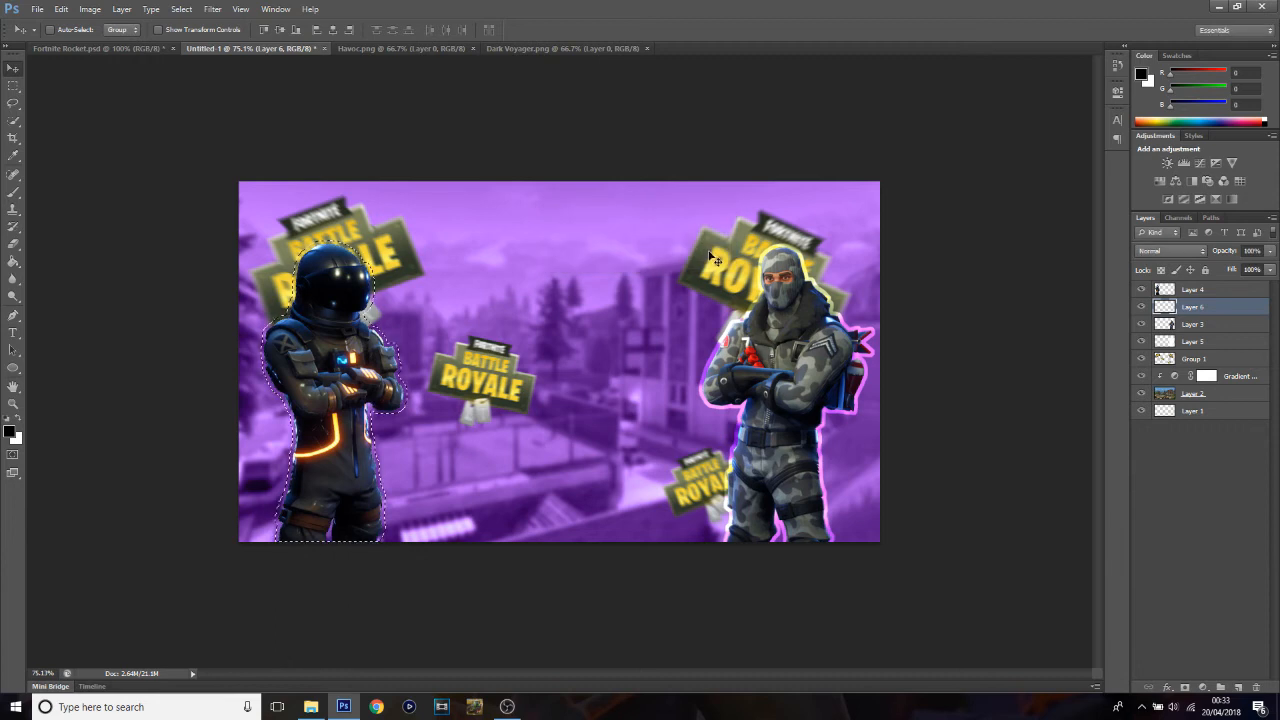
Step: Fill the expanded Dark Voyager selection with white, deselect and set this outline layer's blend mode to Overlay
{"action": "key", "text": "ctrl+BackSpace"}
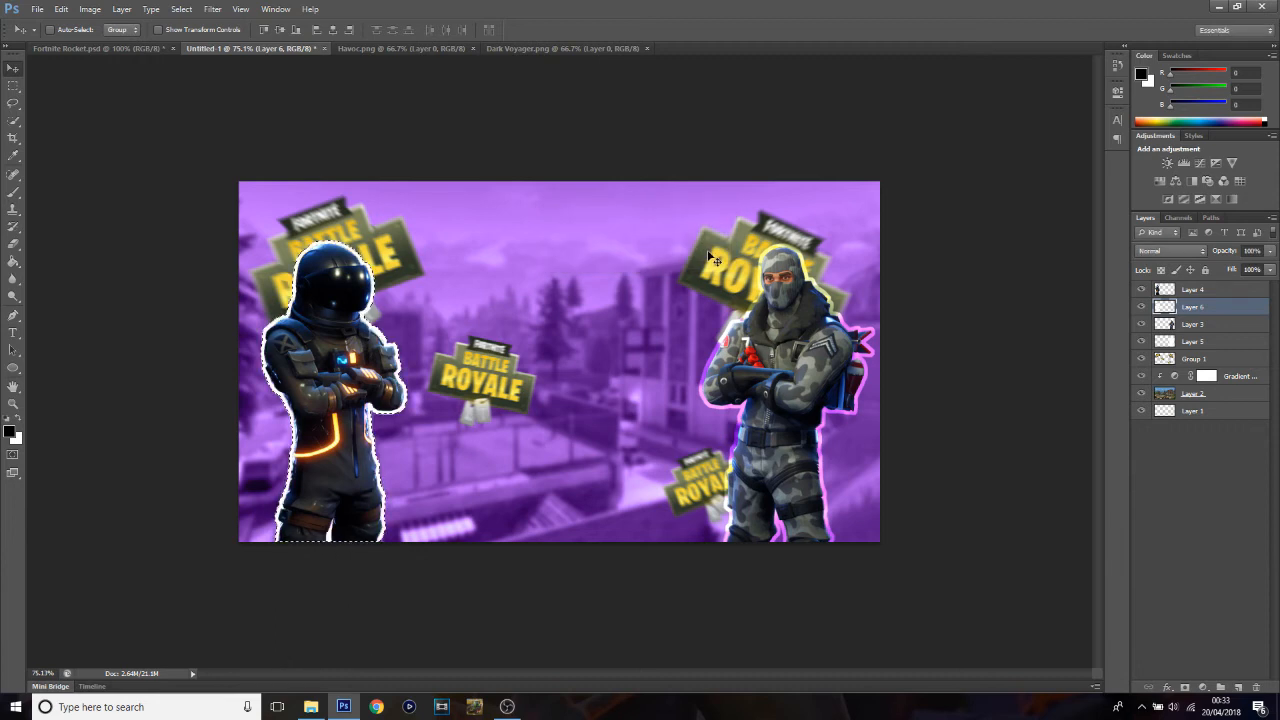
{"action": "key", "text": "ctrl+d"}
{"action": "left_click", "coordinate": [1170, 251]}
{"action": "left_click", "coordinate": [1143, 424]}
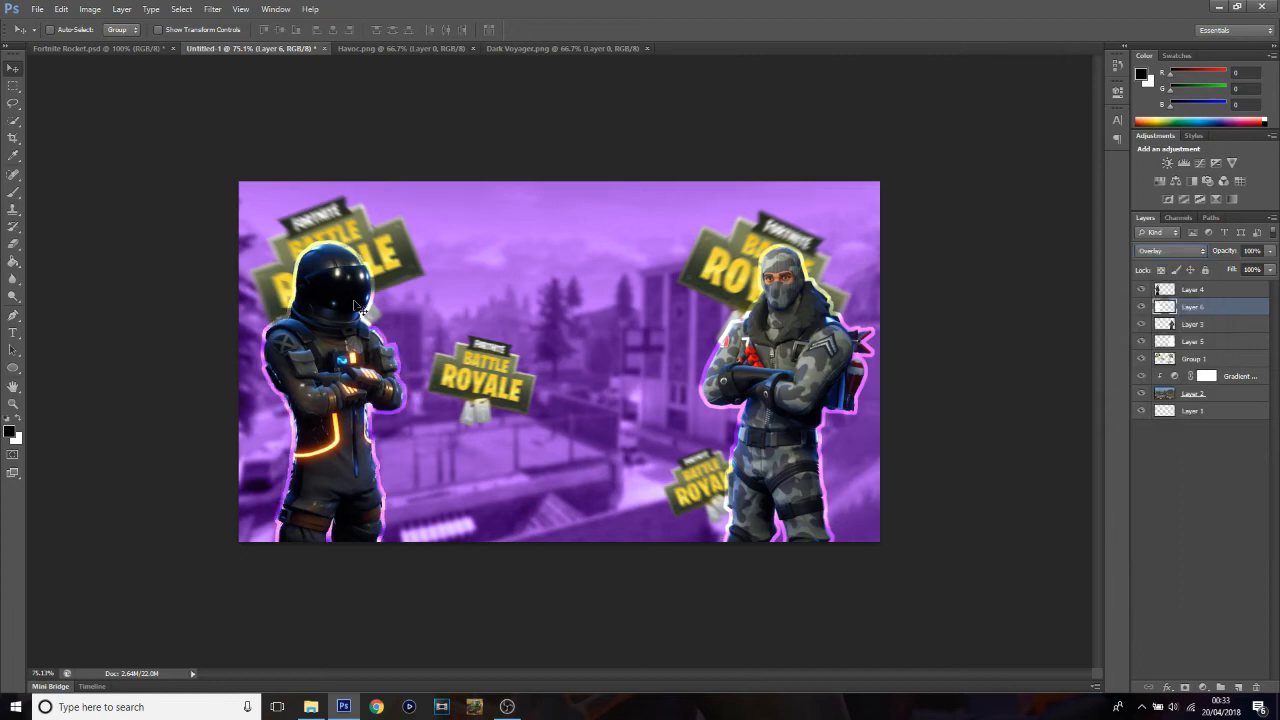
Step: Group the Havoc character layer together with its white outline layer
{"action": "left_click", "coordinate": [1201, 342]}
{"action": "left_click", "coordinate": [1200, 328], "text": "shift"}
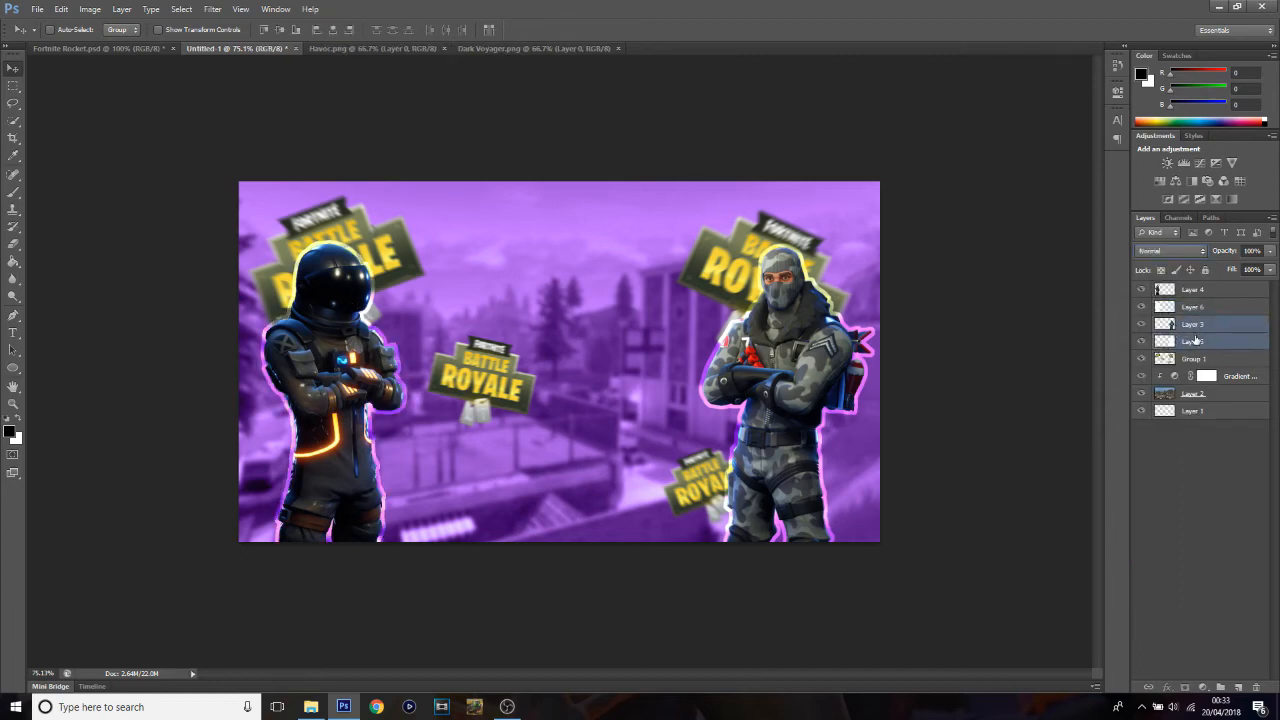
{"action": "left_click", "coordinate": [1192, 326]}
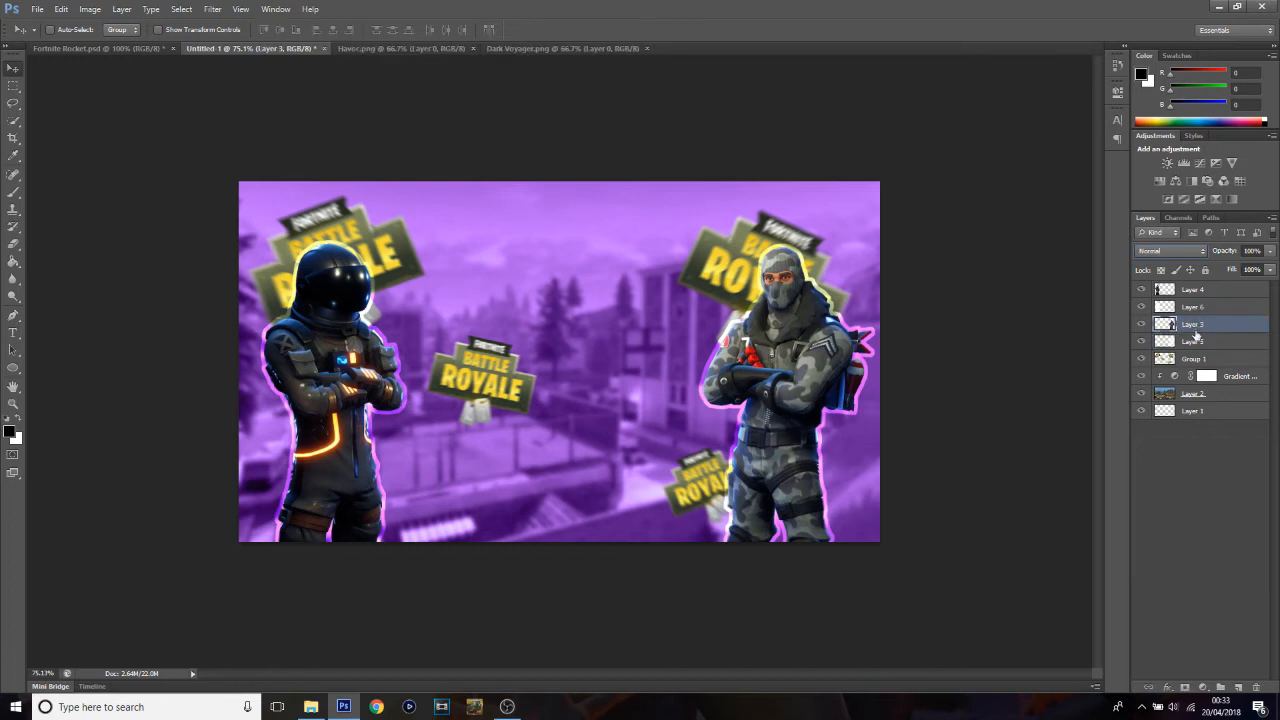
{"action": "left_click", "coordinate": [1197, 343], "text": "shift"}
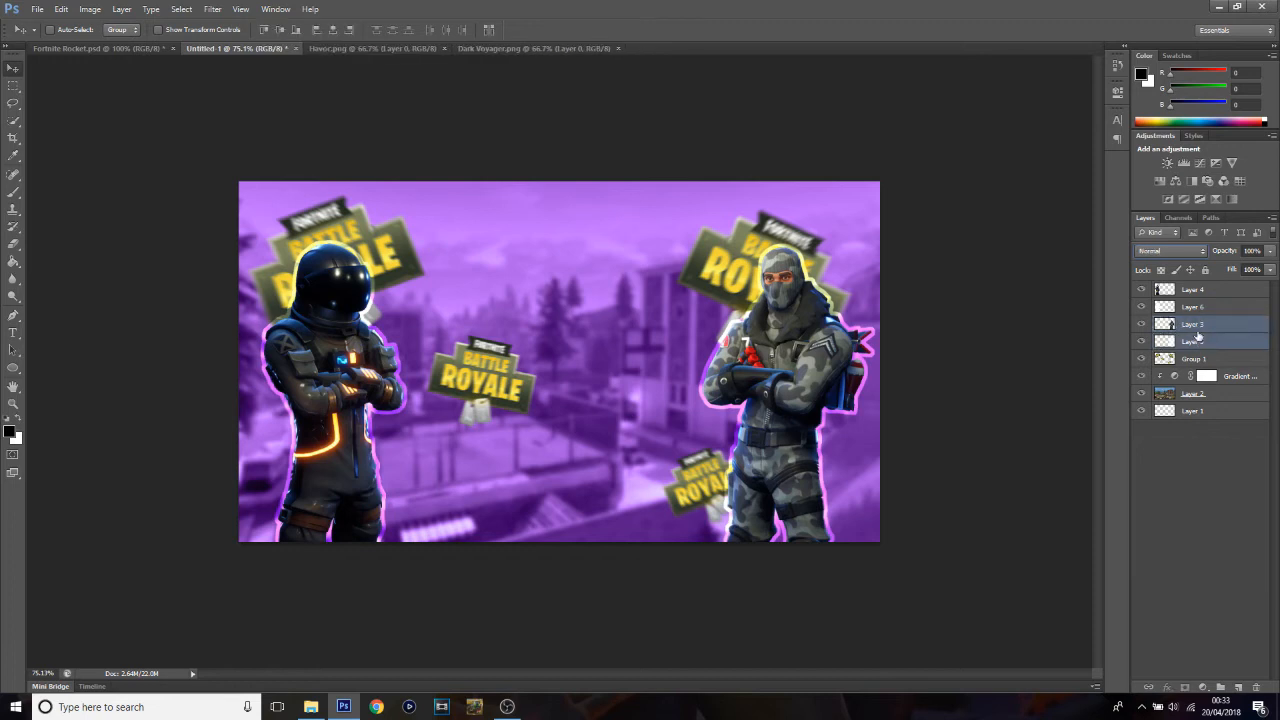
{"action": "left_click_drag", "start_coordinate": [1198, 338], "coordinate": [1200, 373]}
{"action": "left_click", "coordinate": [1197, 342]}
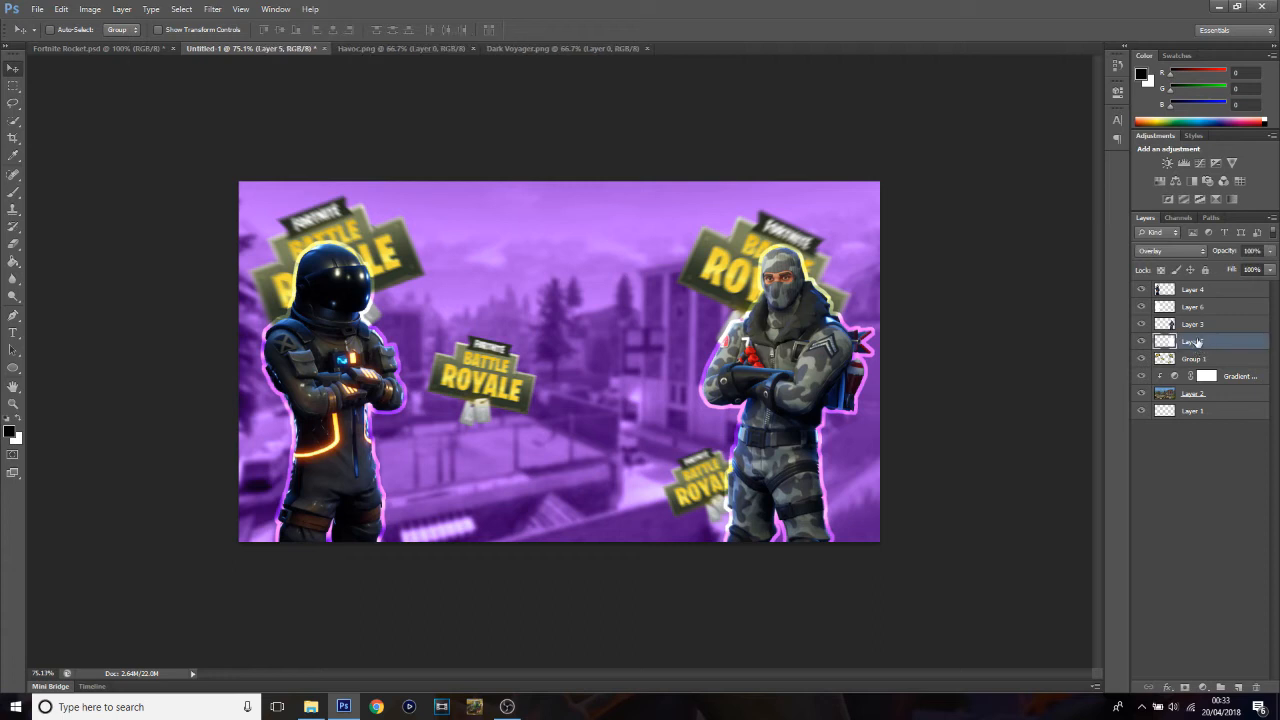
{"action": "left_click", "coordinate": [1195, 325], "text": "shift"}
{"action": "key", "text": "ctrl+g"}
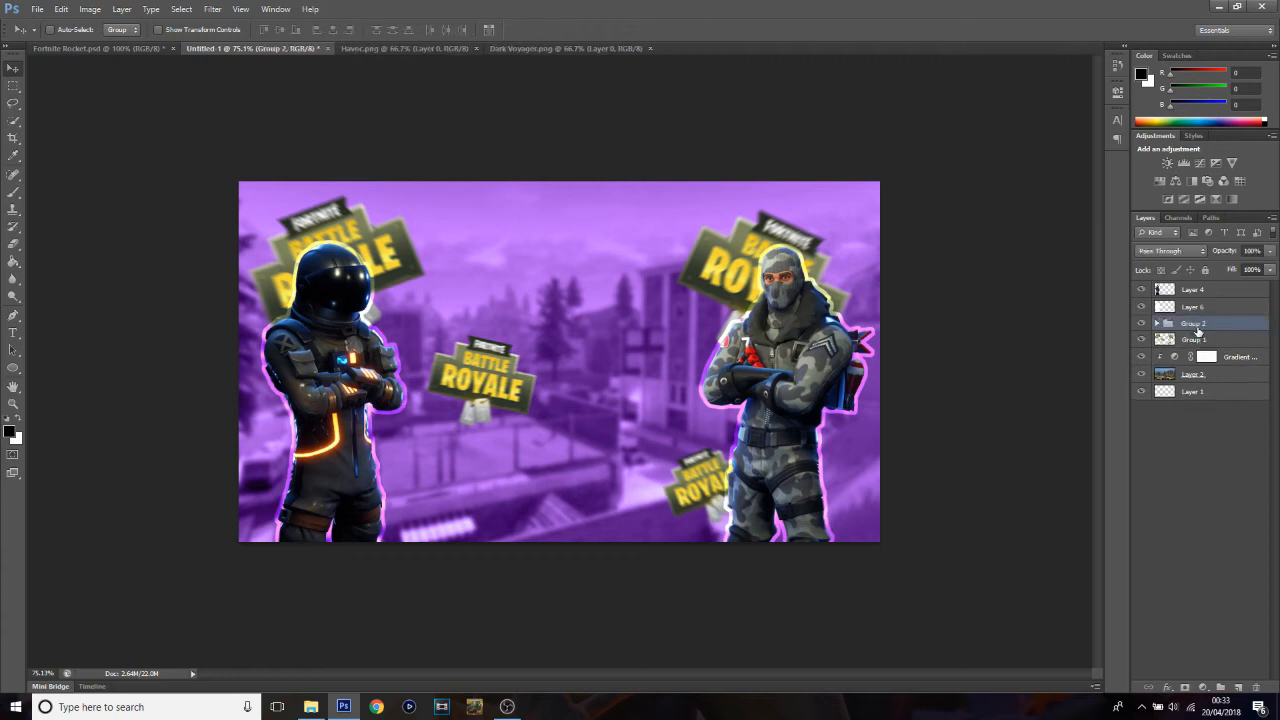
Step: Group the Dark Voyager character layer together with its outline layer
{"action": "left_click", "coordinate": [1189, 308]}
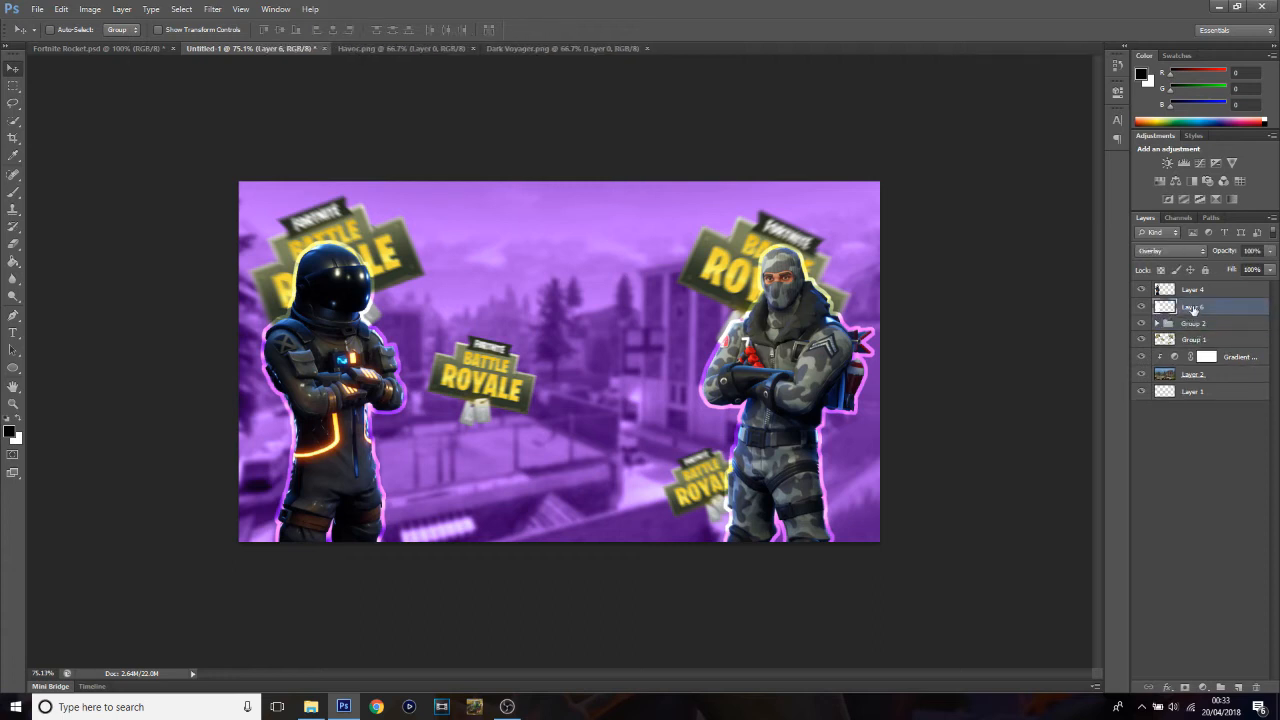
{"action": "left_click", "coordinate": [1194, 296], "text": "shift"}
{"action": "key", "text": "ctrl+g"}
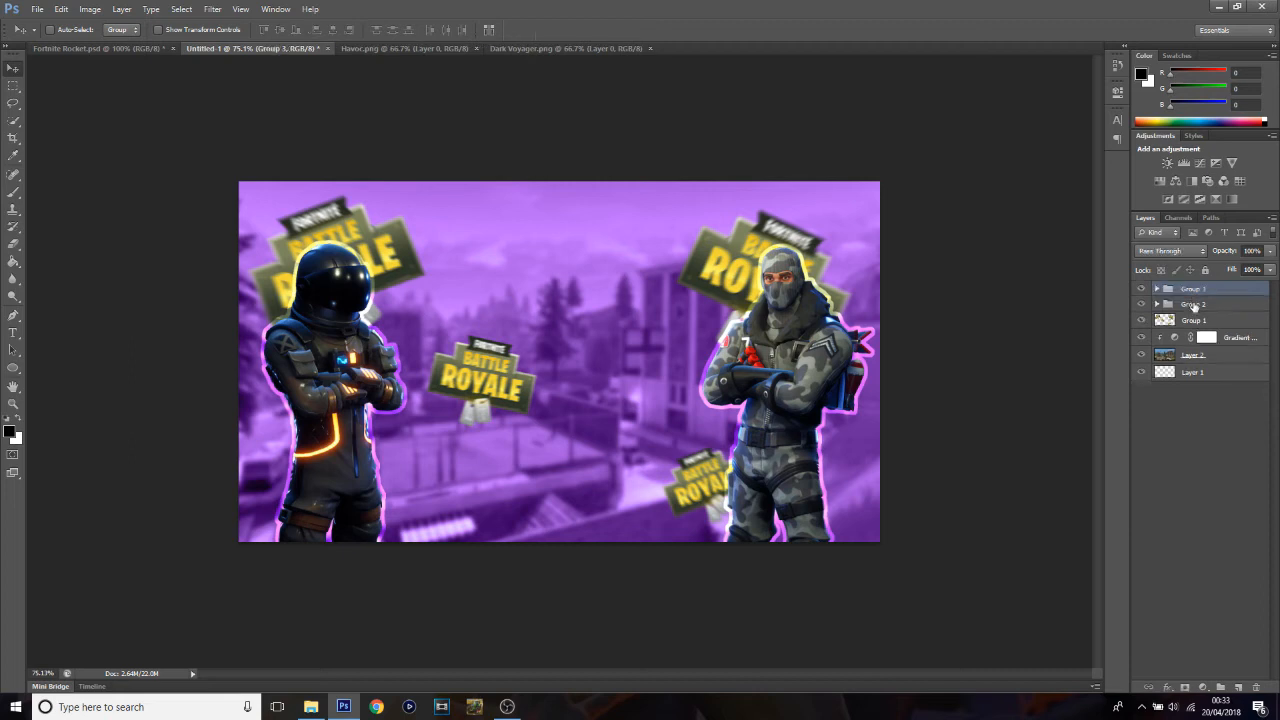
Step: Rename the Havoc group to "havoc" and the Dark Voyager group to "Dark", checking each group's contents by toggling its visibility
{"action": "double_click", "coordinate": [1193, 305]}
{"action": "type", "text": "havoc"}
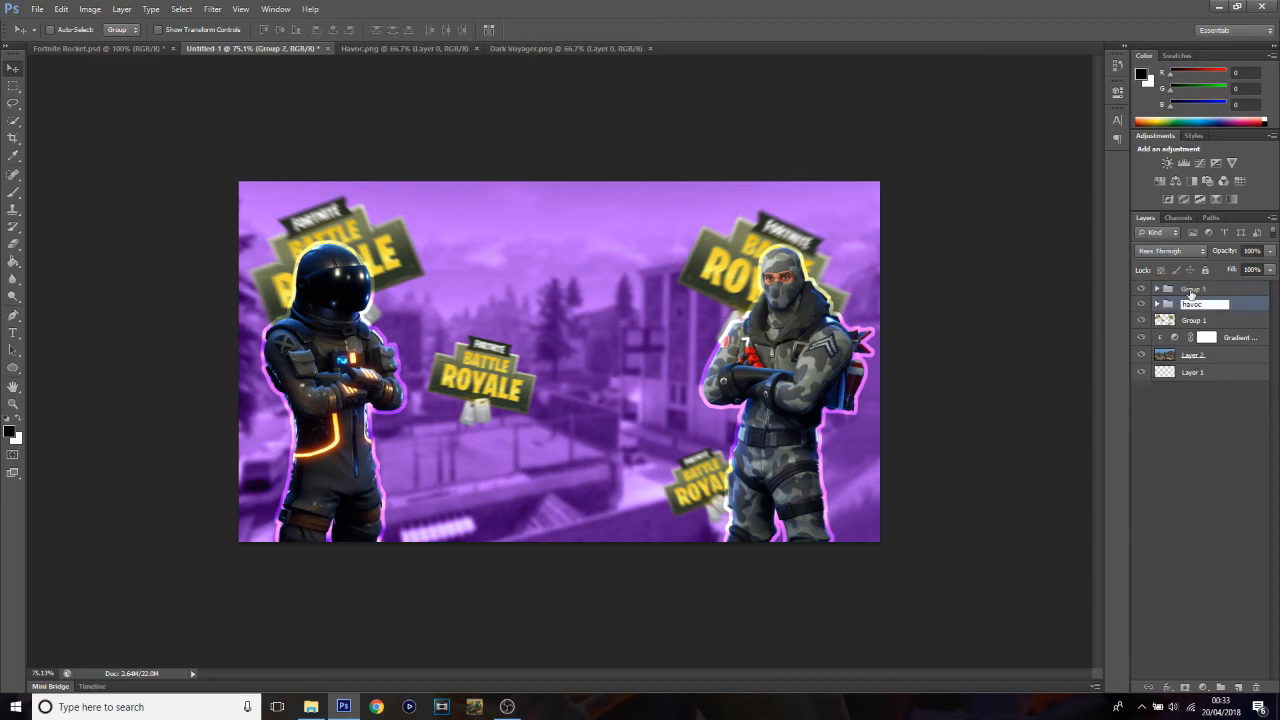
{"action": "double_click", "coordinate": [1191, 290]}
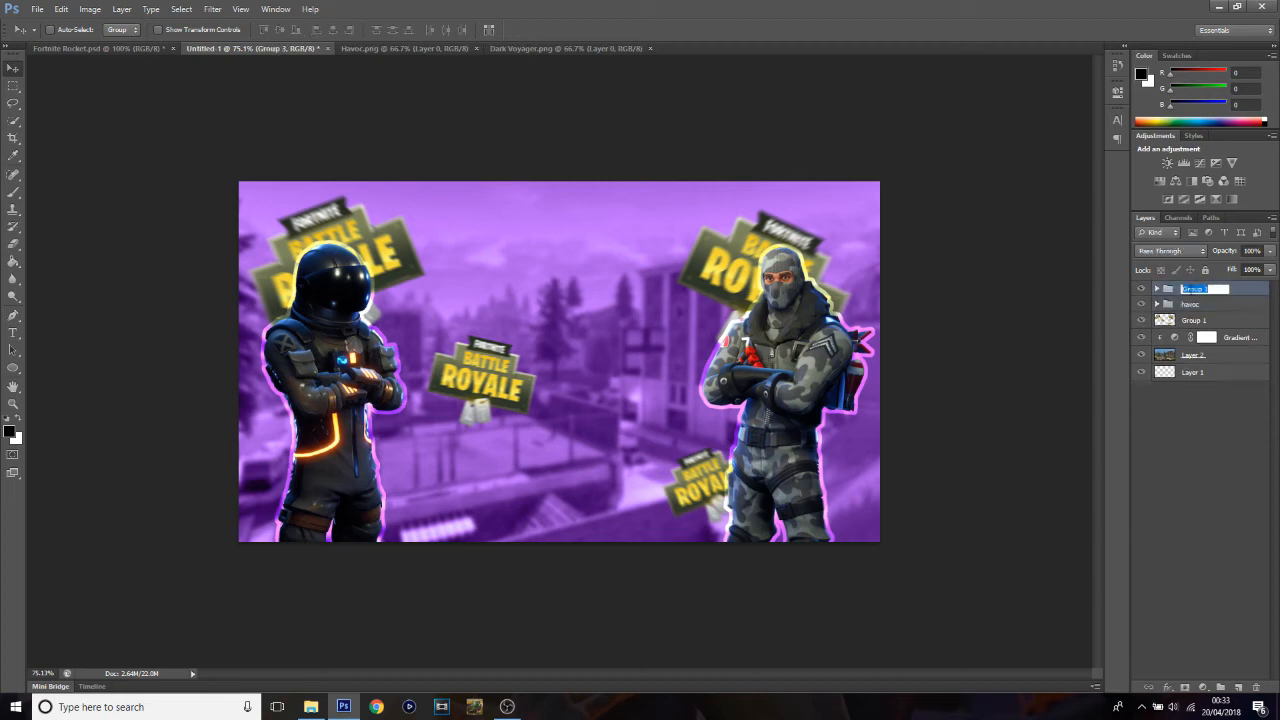
{"action": "type", "text": "Dark"}
{"action": "key", "text": "Return"}
{"action": "left_click", "coordinate": [1200, 304]}
{"action": "left_click", "coordinate": [1141, 302]}
{"action": "left_click", "coordinate": [1141, 302]}
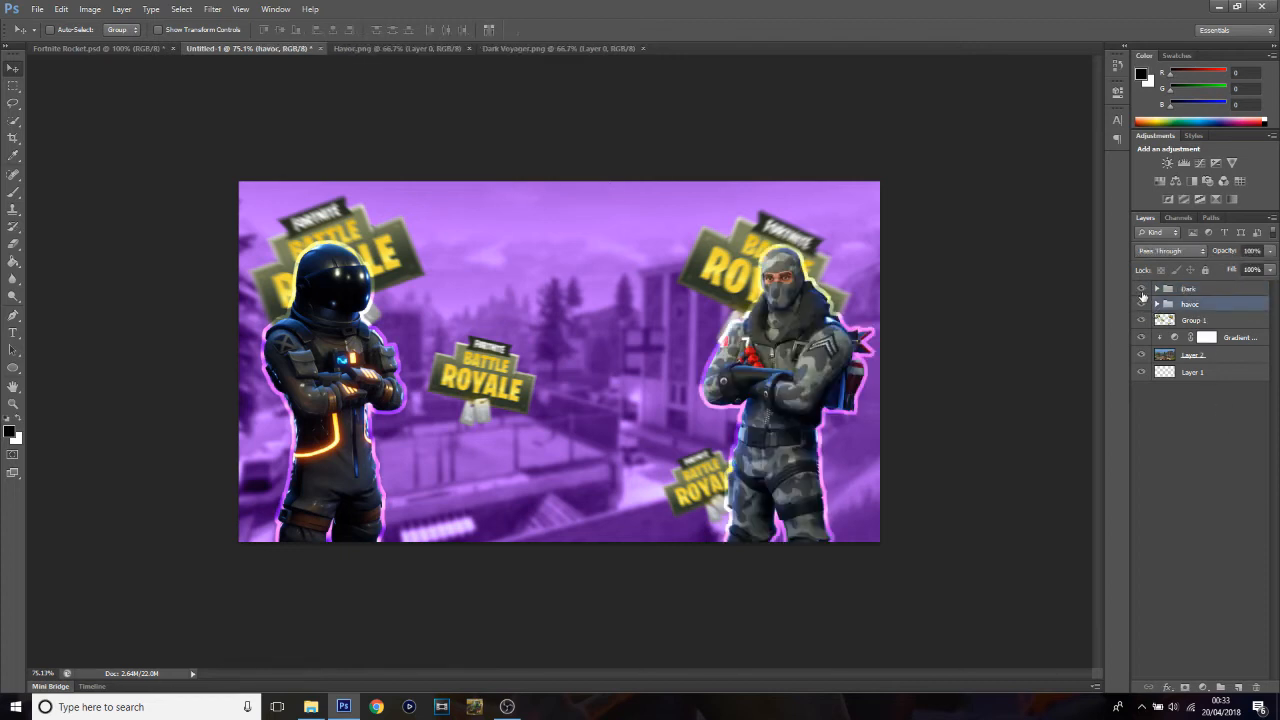
{"action": "left_click", "coordinate": [1141, 289]}
{"action": "left_click", "coordinate": [1141, 289]}
Step: Copy the lightning group, Group 3, from Fortnite Rocket.psd into the untitled composite, placing it above the havoc group
{"action": "left_click", "coordinate": [90, 47]}
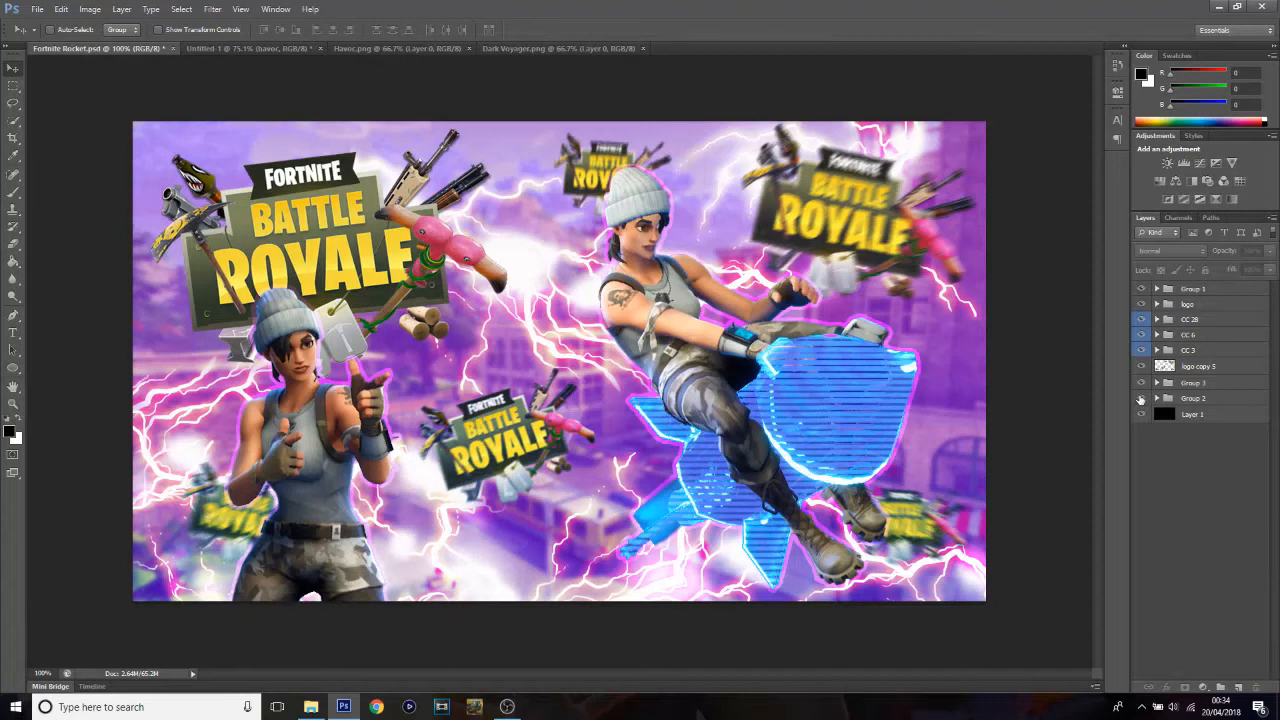
{"action": "left_click", "coordinate": [1142, 388]}
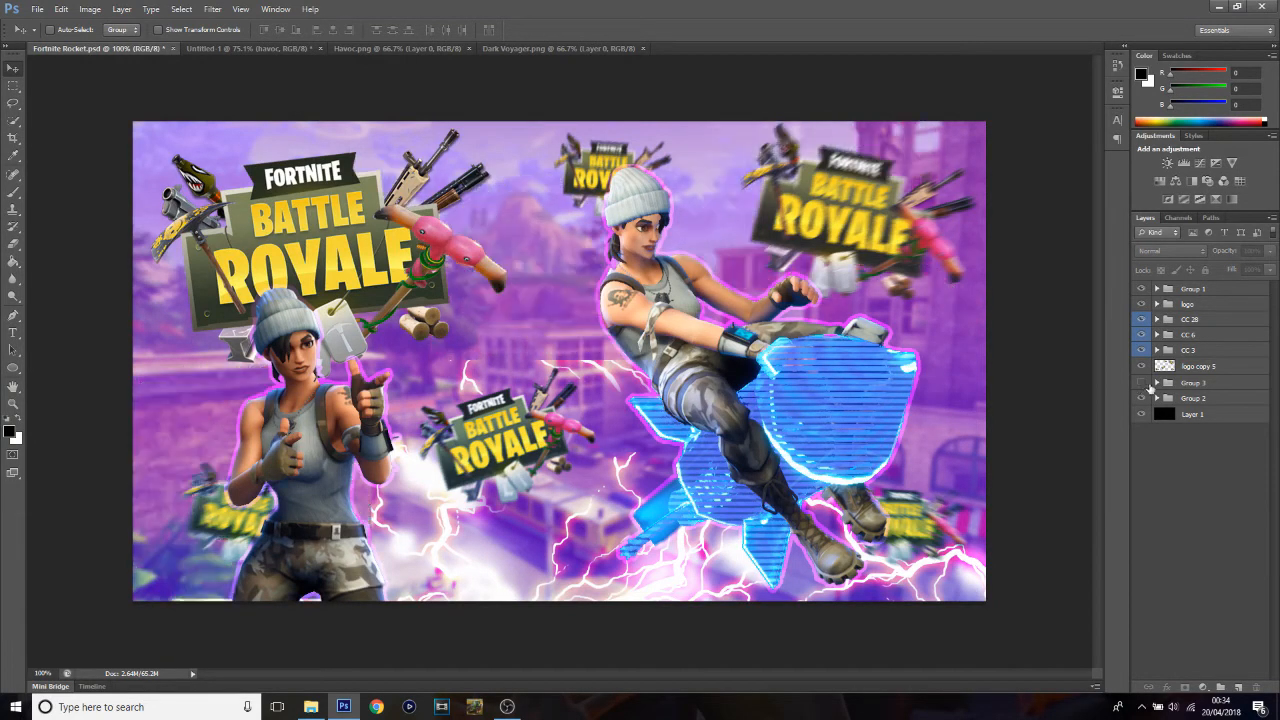
{"action": "left_click", "coordinate": [1186, 385]}
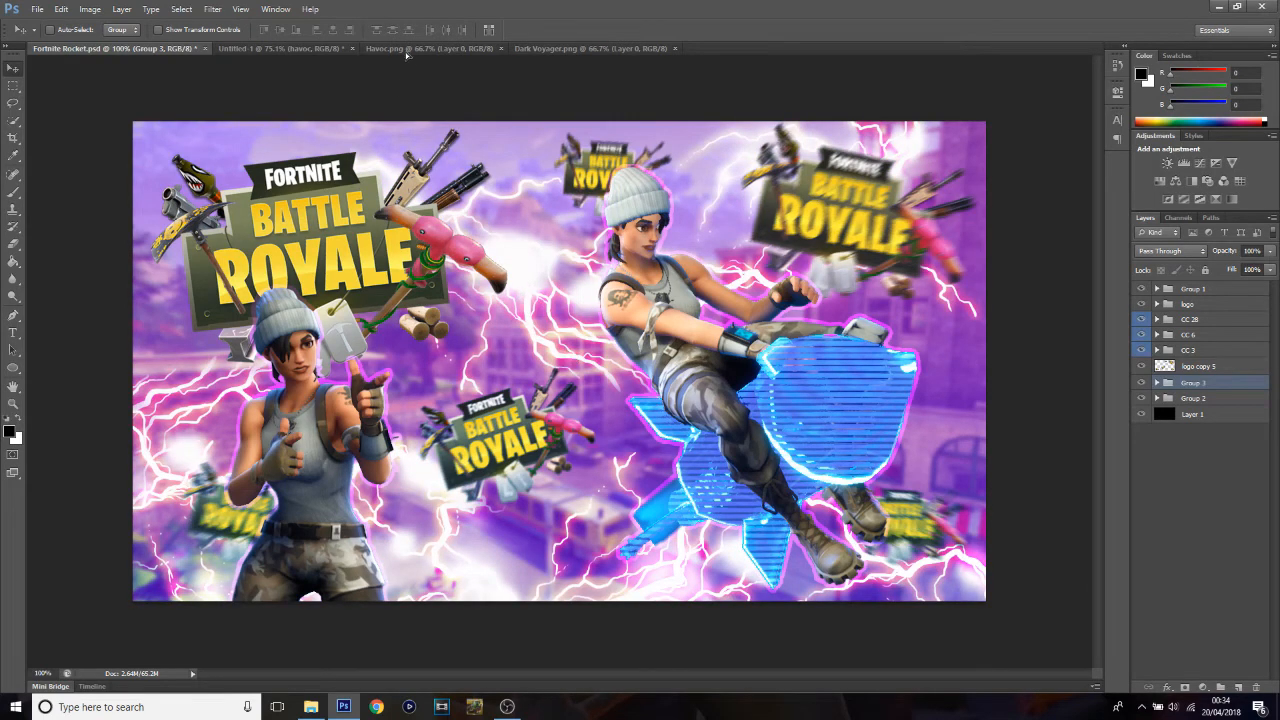
{"action": "left_click", "coordinate": [302, 49]}
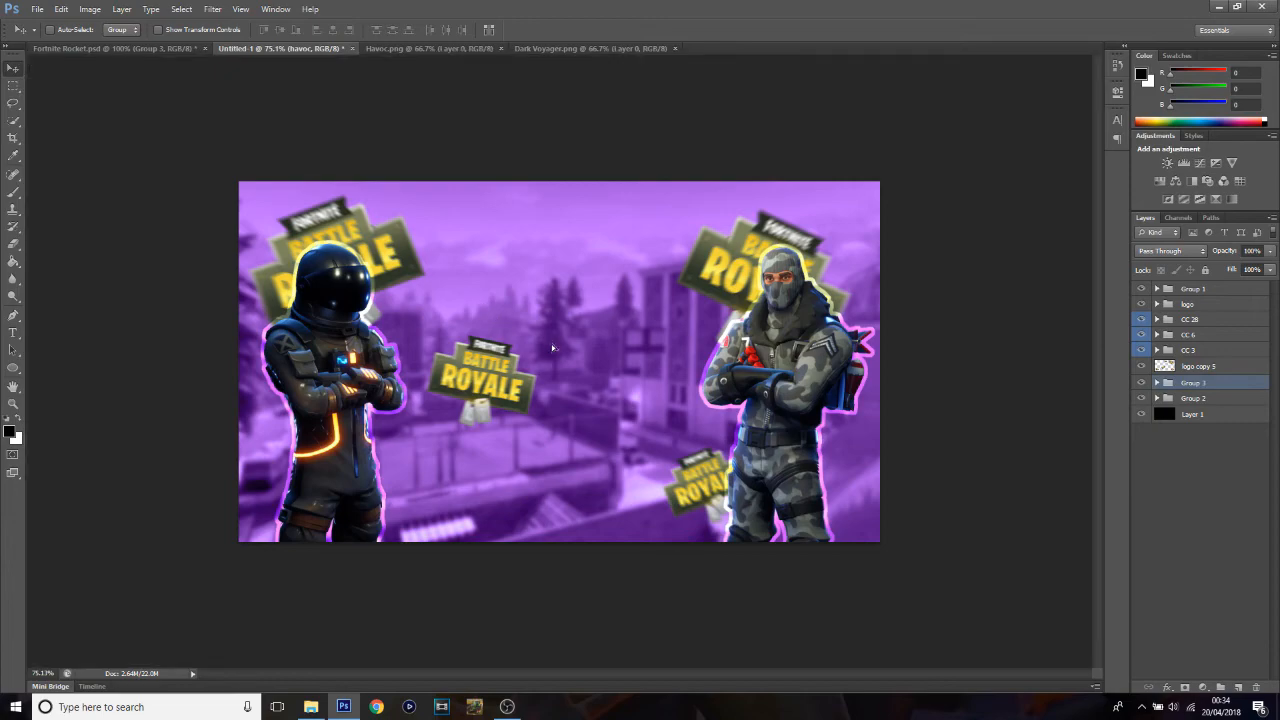
{"action": "left_click_drag", "start_coordinate": [553, 340], "coordinate": [619, 347]}
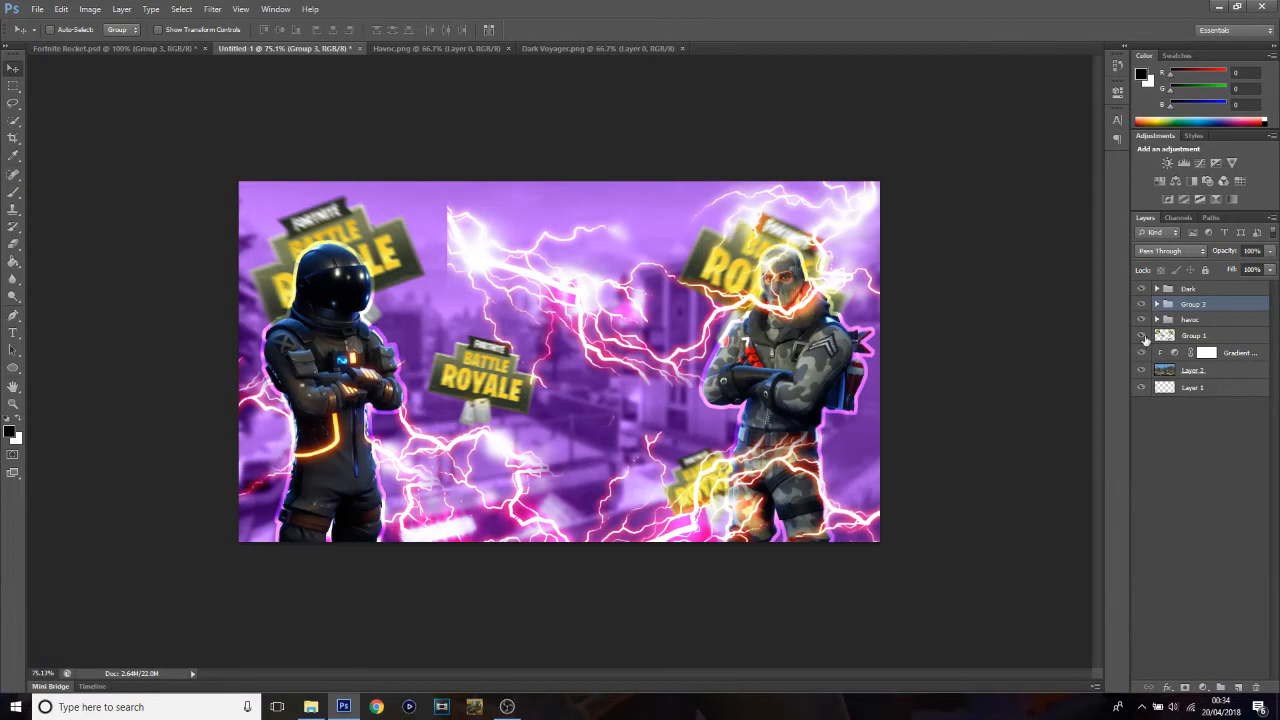
Step: Move the Layer 10 copy 4 lightning inside the lighting group down and left, beside Dark Voyager's legs
{"action": "left_click", "coordinate": [1157, 304]}
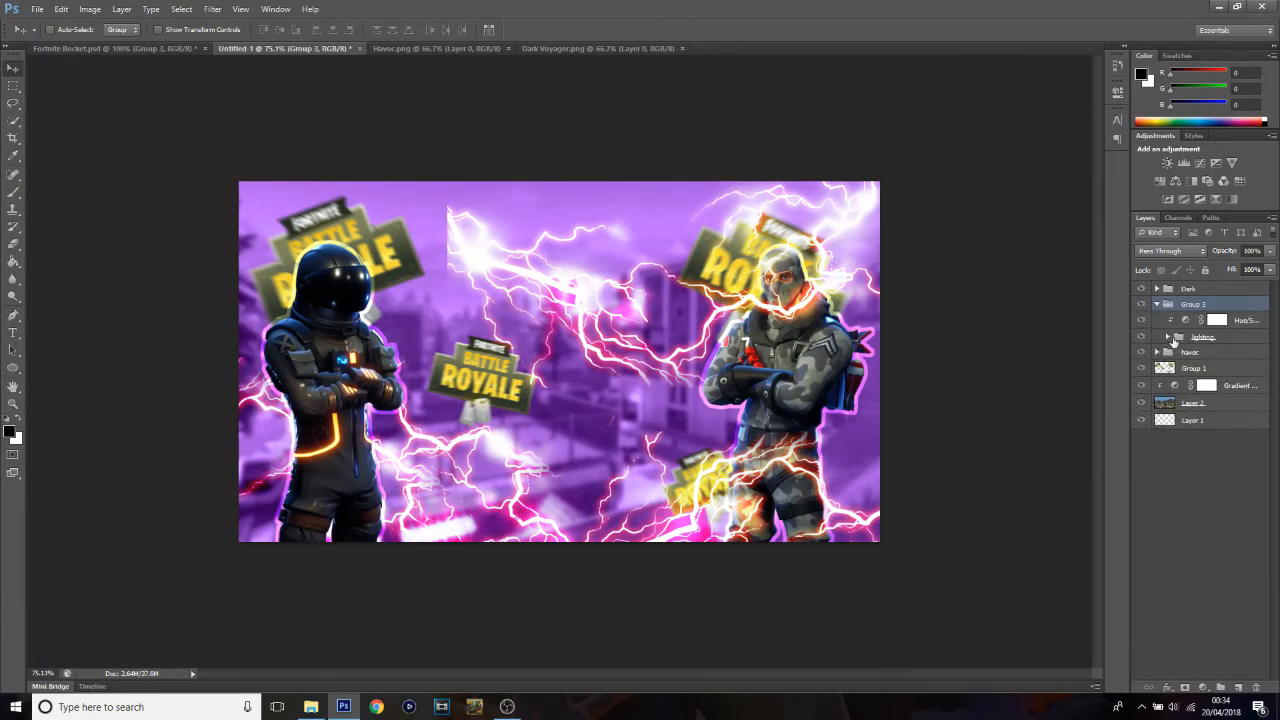
{"action": "left_click", "coordinate": [1167, 337]}
{"action": "left_click", "coordinate": [1143, 355]}
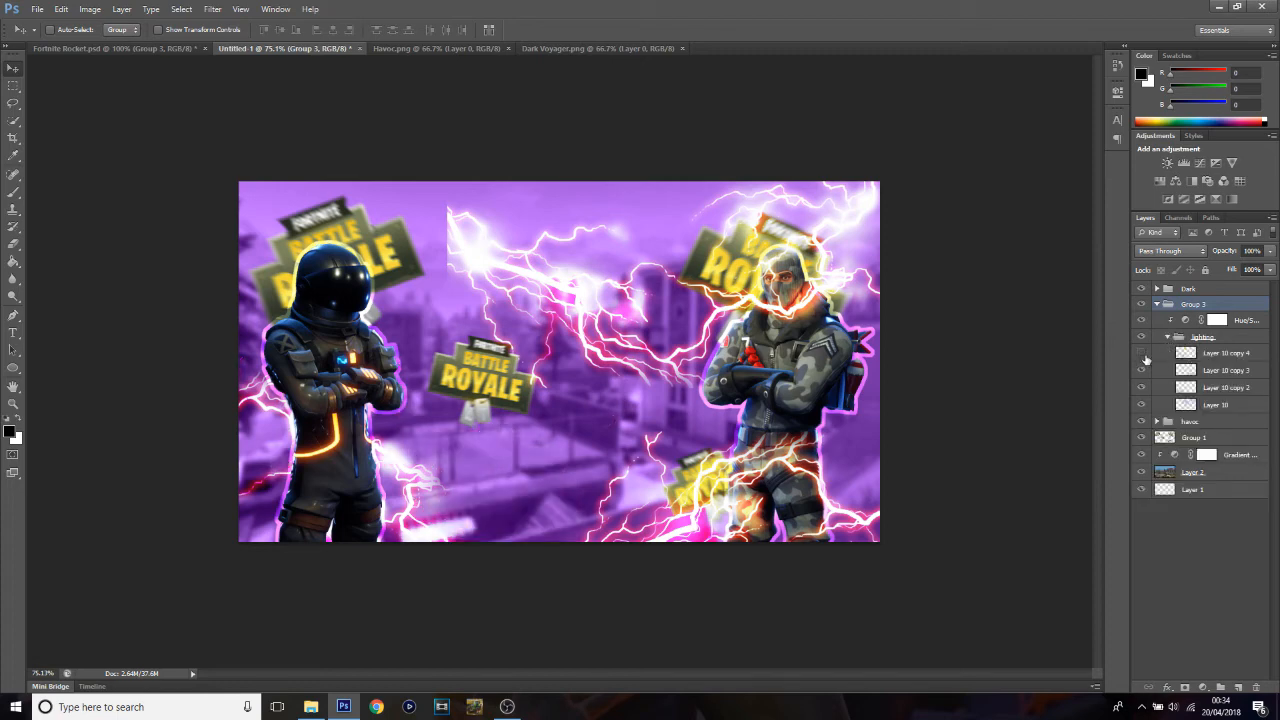
{"action": "left_click", "coordinate": [1142, 355]}
{"action": "left_click", "coordinate": [1215, 353]}
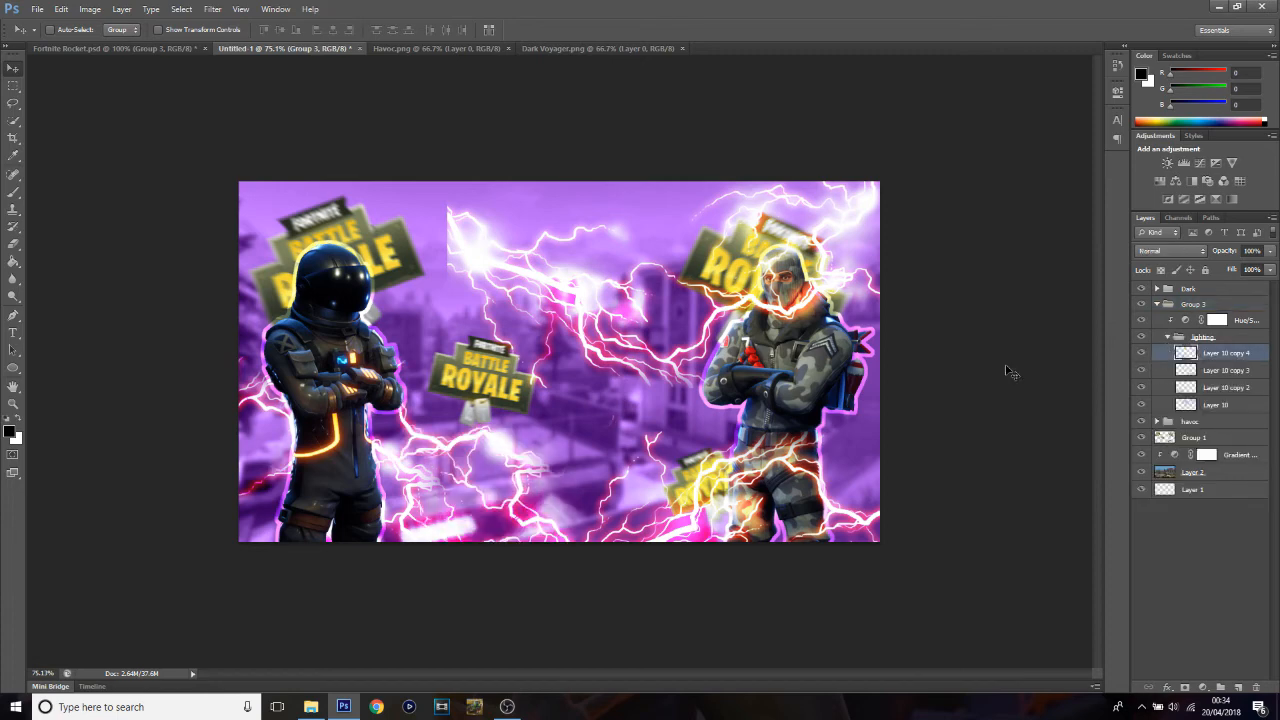
{"action": "left_click_drag", "start_coordinate": [512, 398], "coordinate": [498, 434]}
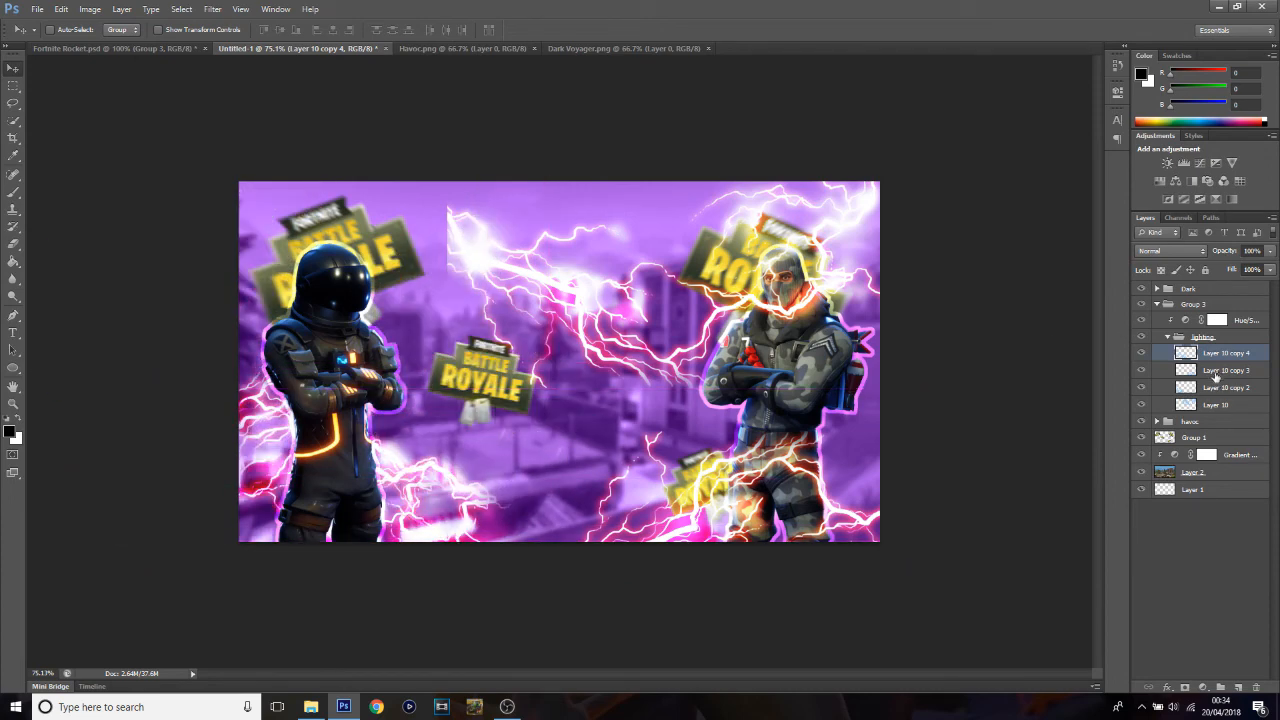
Step: Move the Layer 10 lightning to the canvas's upper-left area around Dark Voyager and place a duplicate over Havoc in the upper-right area
{"action": "left_click", "coordinate": [1222, 387]}
{"action": "left_click", "coordinate": [1141, 387]}
{"action": "left_click", "coordinate": [1141, 387]}
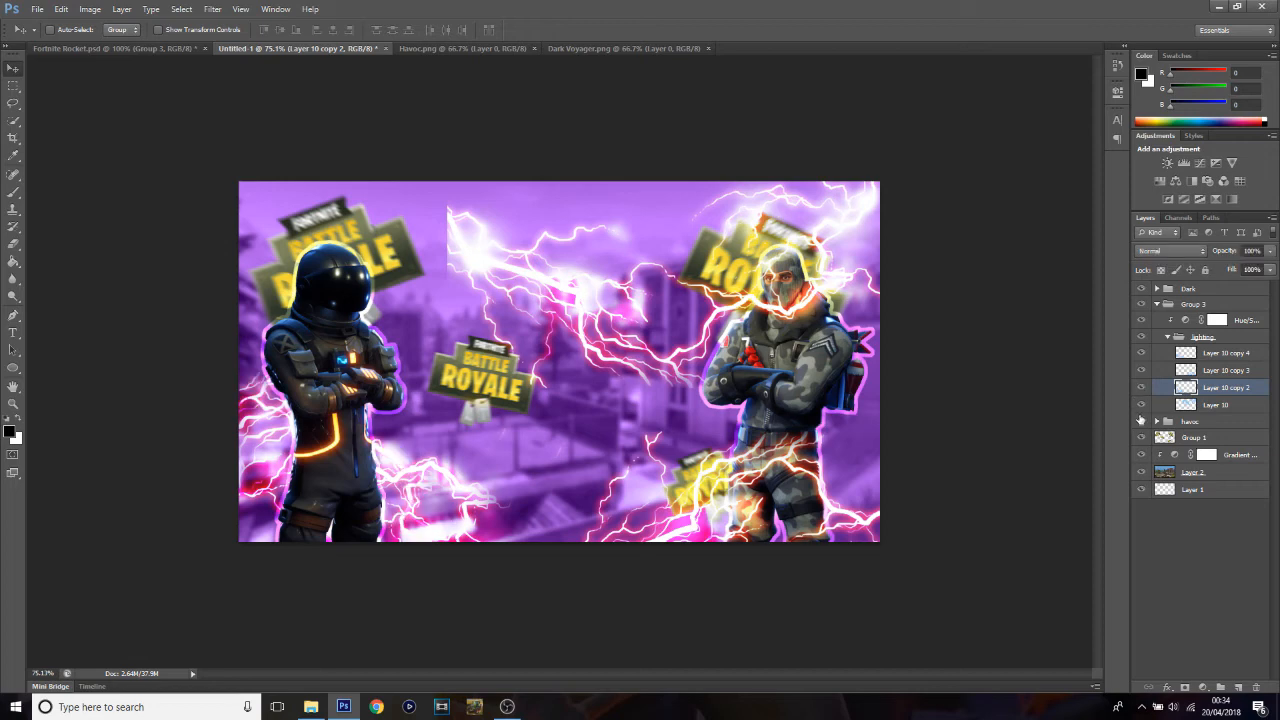
{"action": "left_click", "coordinate": [1141, 405]}
{"action": "left_click", "coordinate": [1141, 405]}
{"action": "left_click", "coordinate": [1215, 405]}
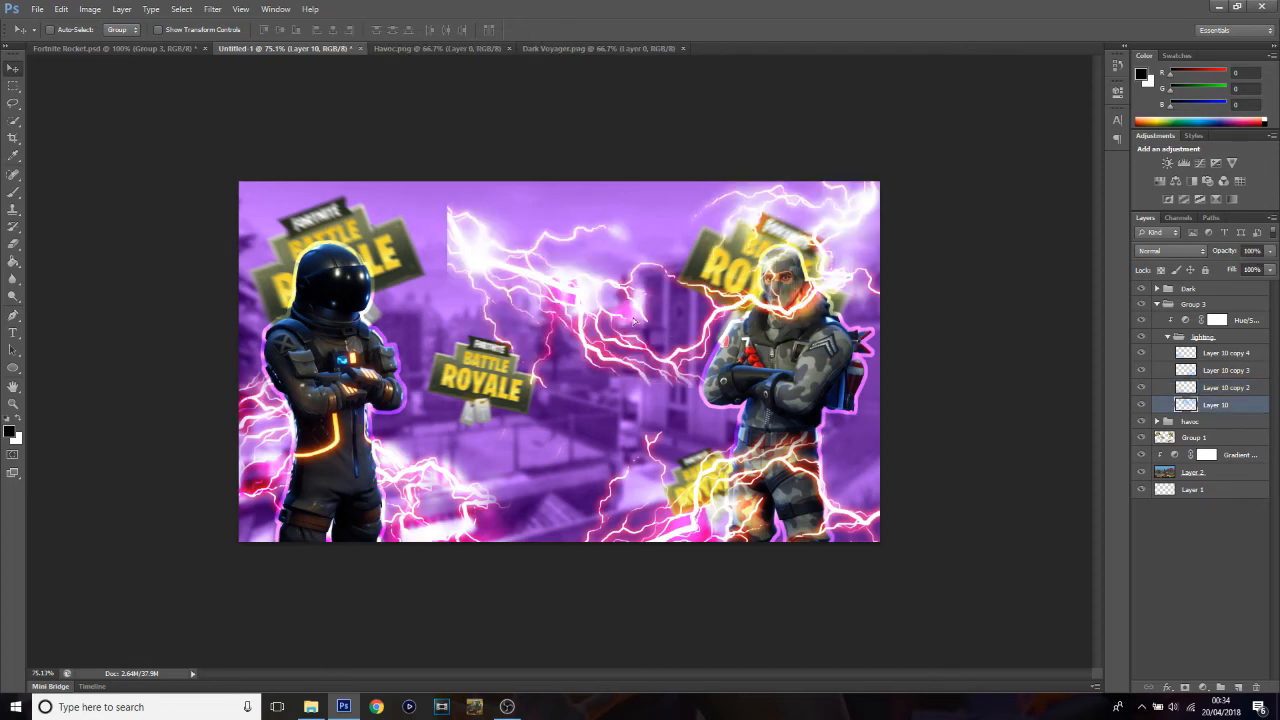
{"action": "left_click_drag", "start_coordinate": [650, 300], "coordinate": [451, 285]}
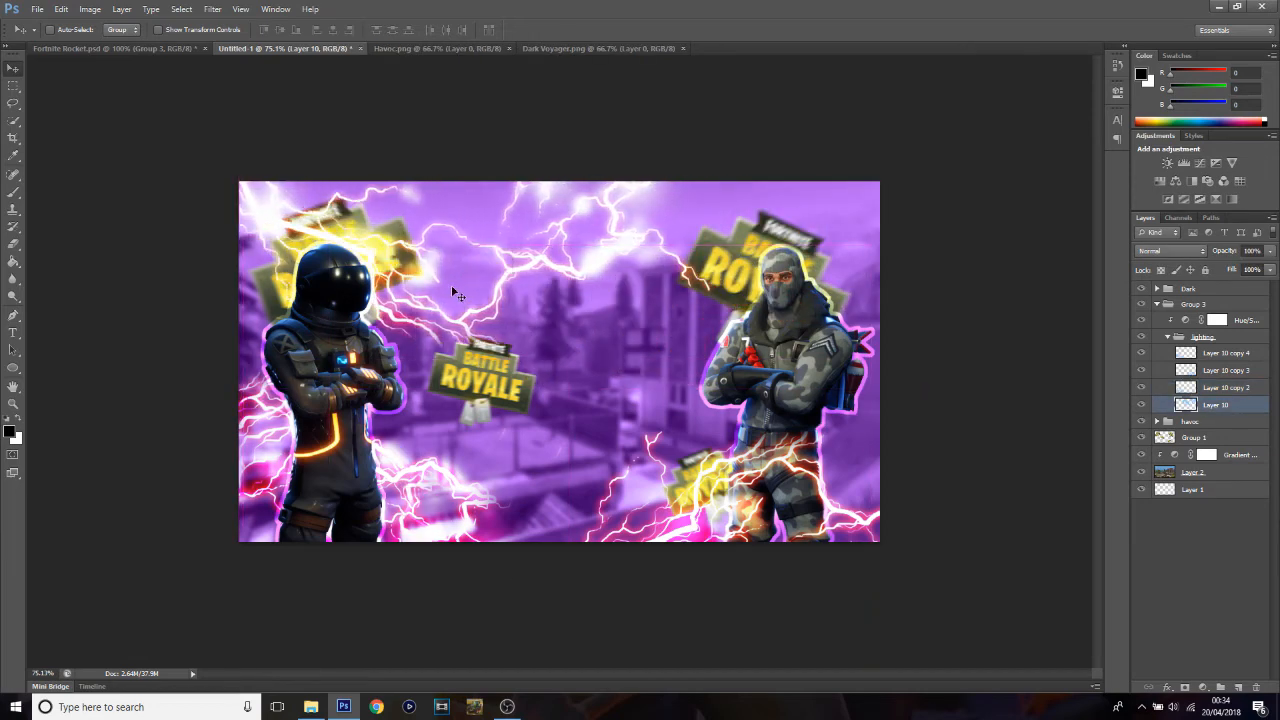
{"action": "left_click_drag", "start_coordinate": [539, 290], "coordinate": [942, 294]}
{"action": "key", "text": "ctrl+j"}
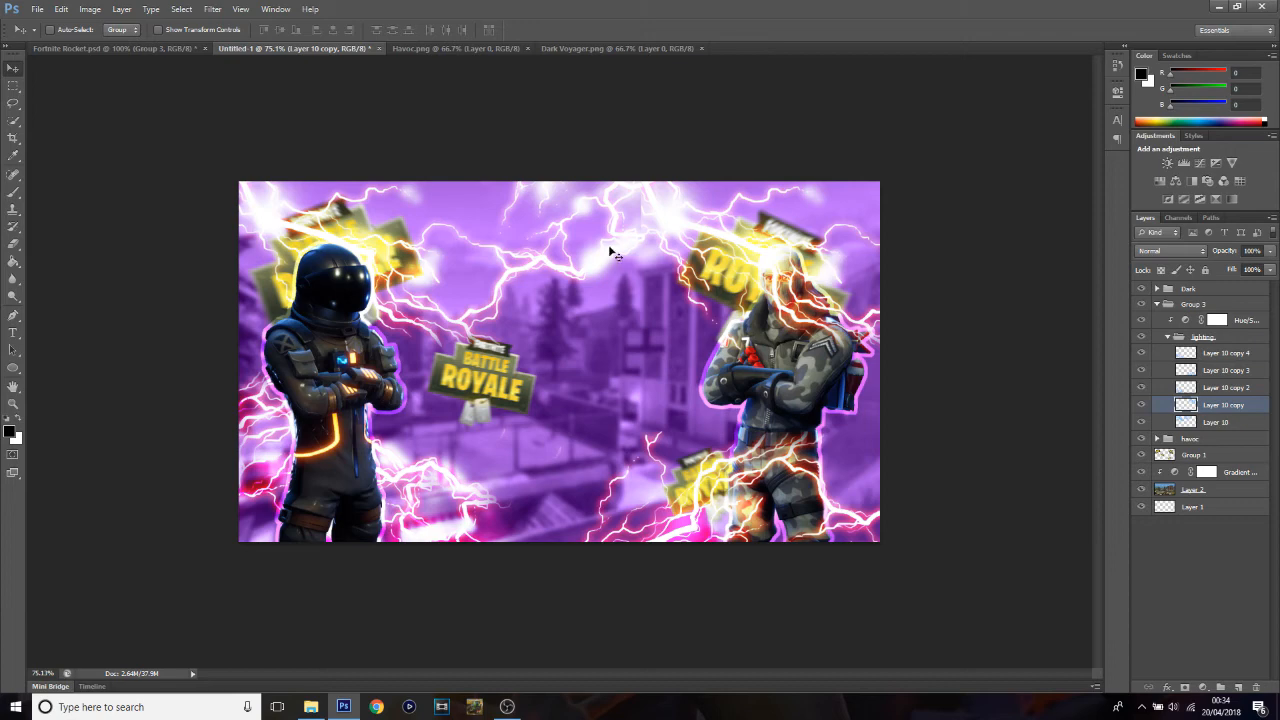
Step: Collapse the lightning group and move it beneath the Battle Royale logos layer so it sits behind the logos and characters
{"action": "key", "text": "e"}
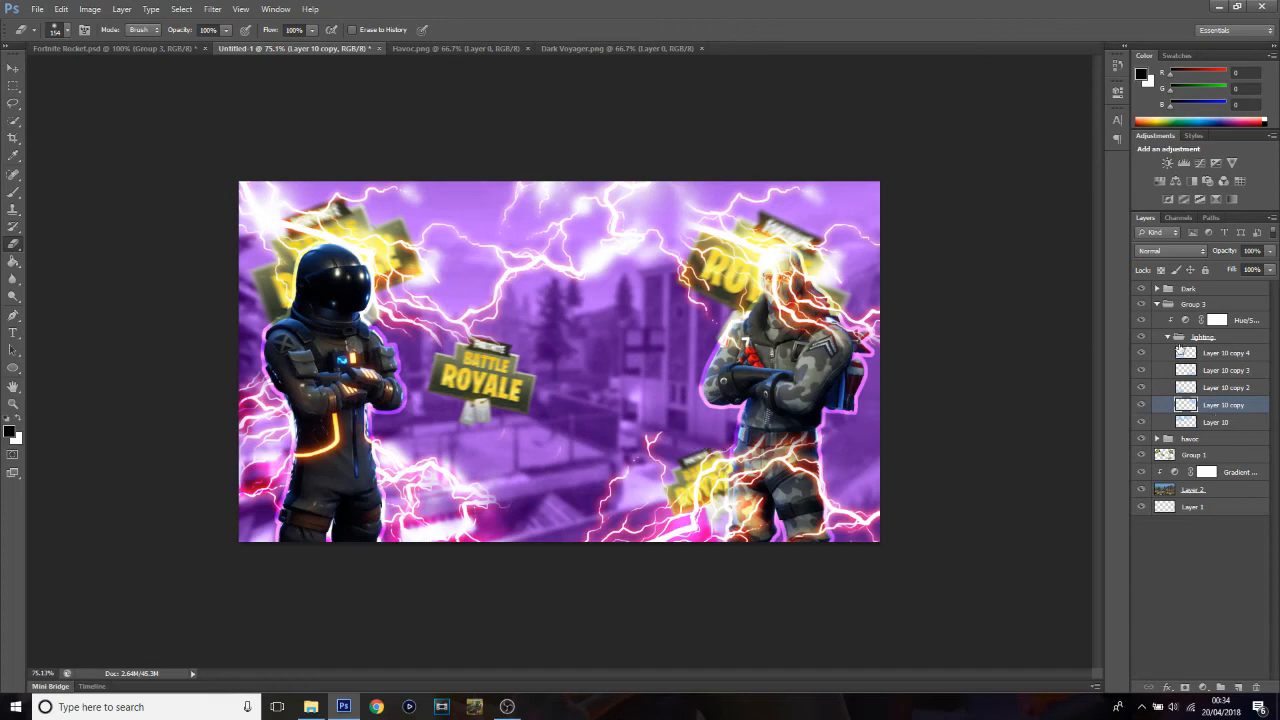
{"action": "left_click", "coordinate": [1167, 338]}
{"action": "left_click", "coordinate": [1158, 309]}
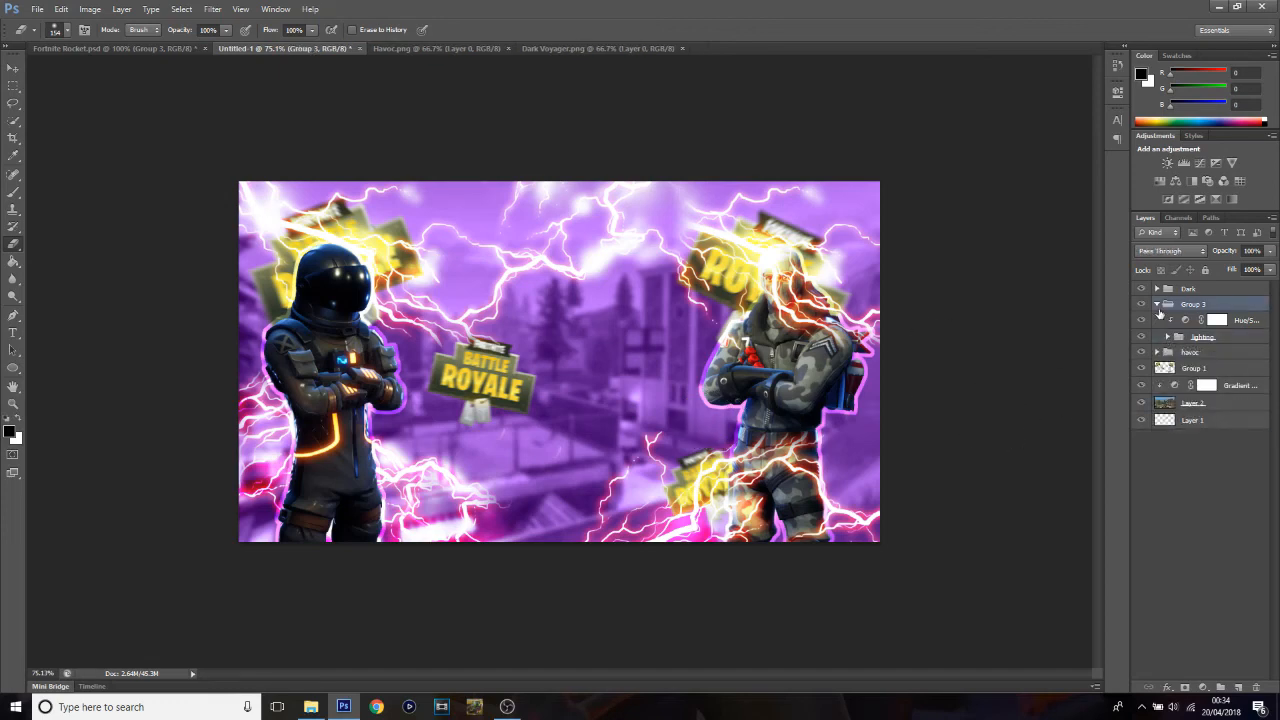
{"action": "left_click", "coordinate": [1157, 304]}
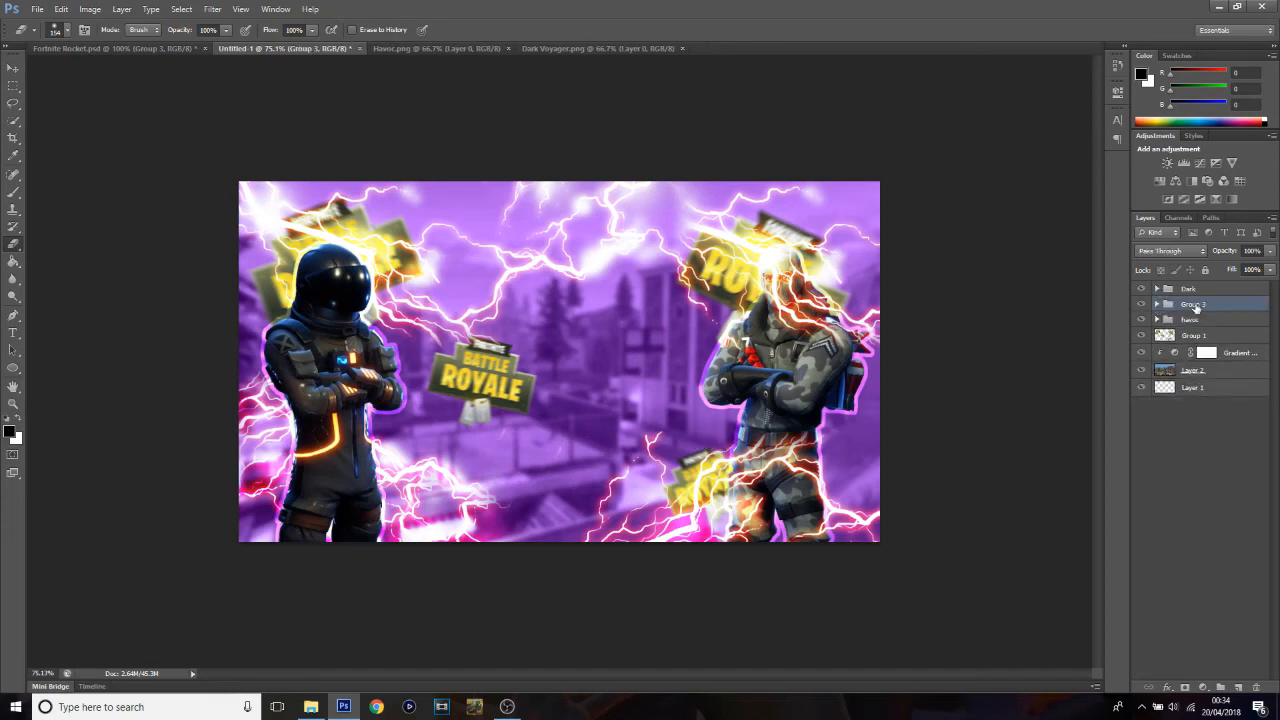
{"action": "left_click_drag", "start_coordinate": [1196, 310], "coordinate": [1188, 348]}
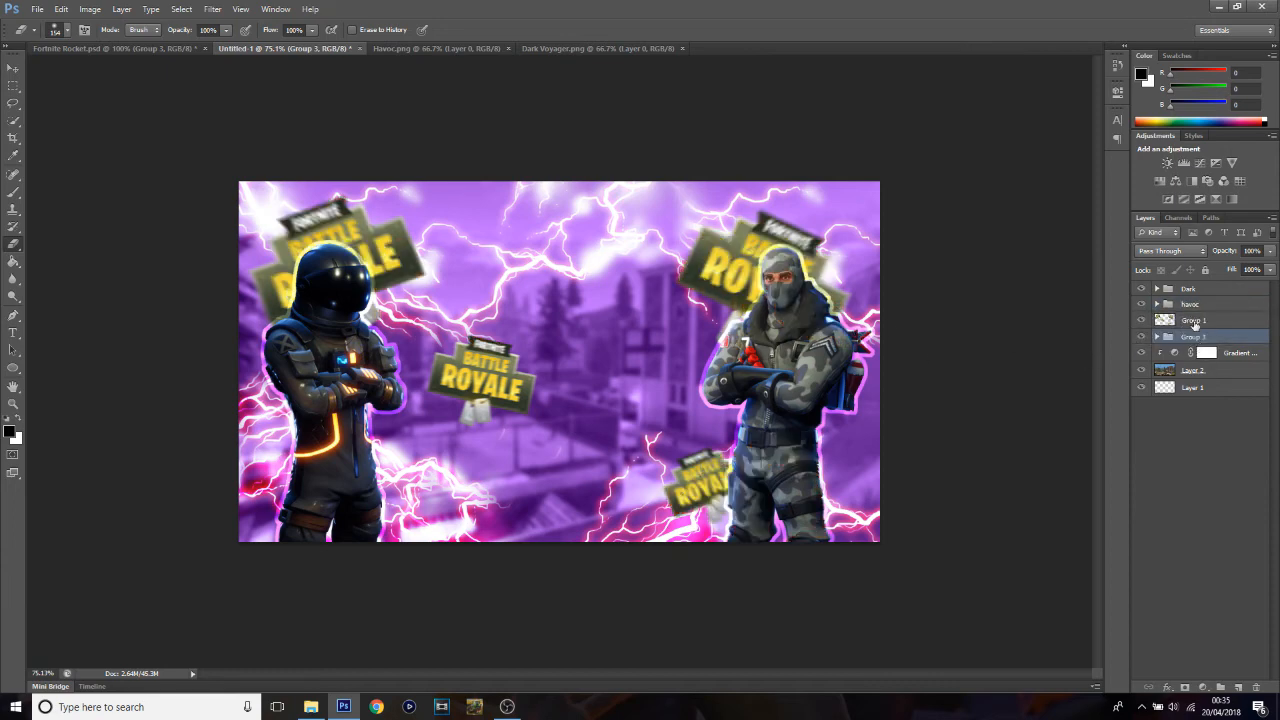
Step: Try to erase part of the lightning group near the top centre of the canvas
{"action": "left_click", "coordinate": [532, 253]}
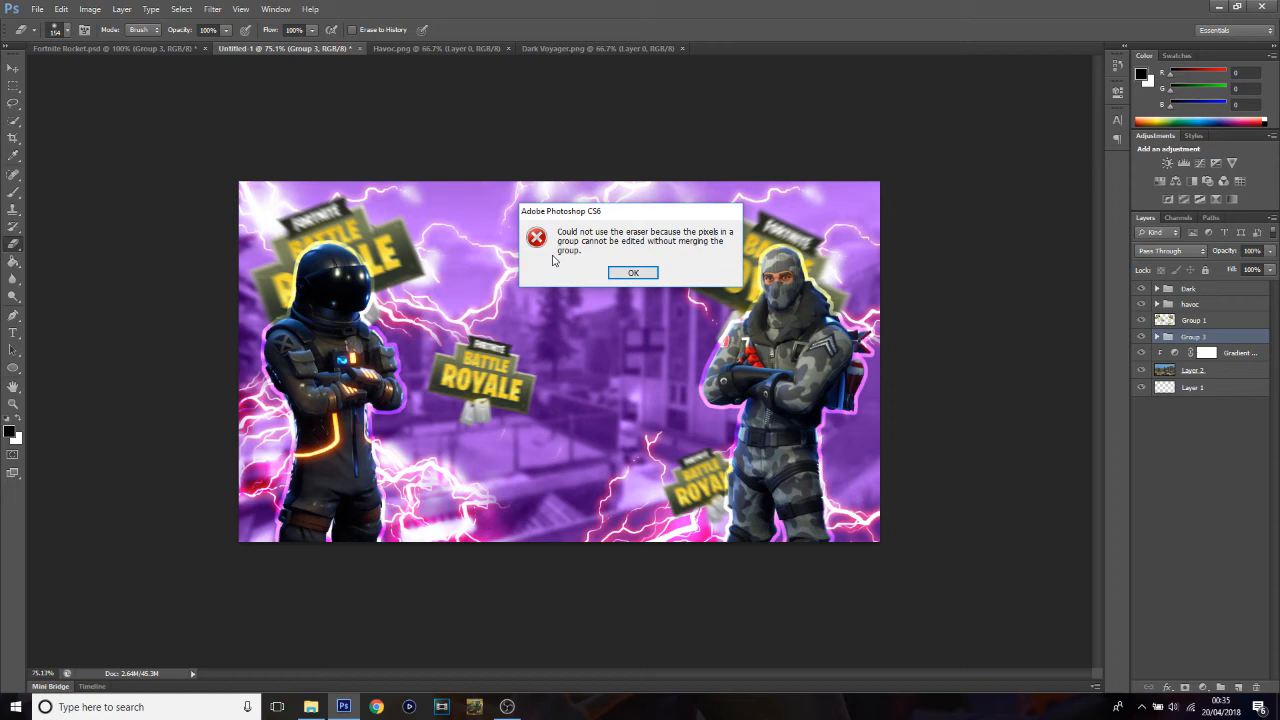
{"action": "left_click", "coordinate": [633, 273]}
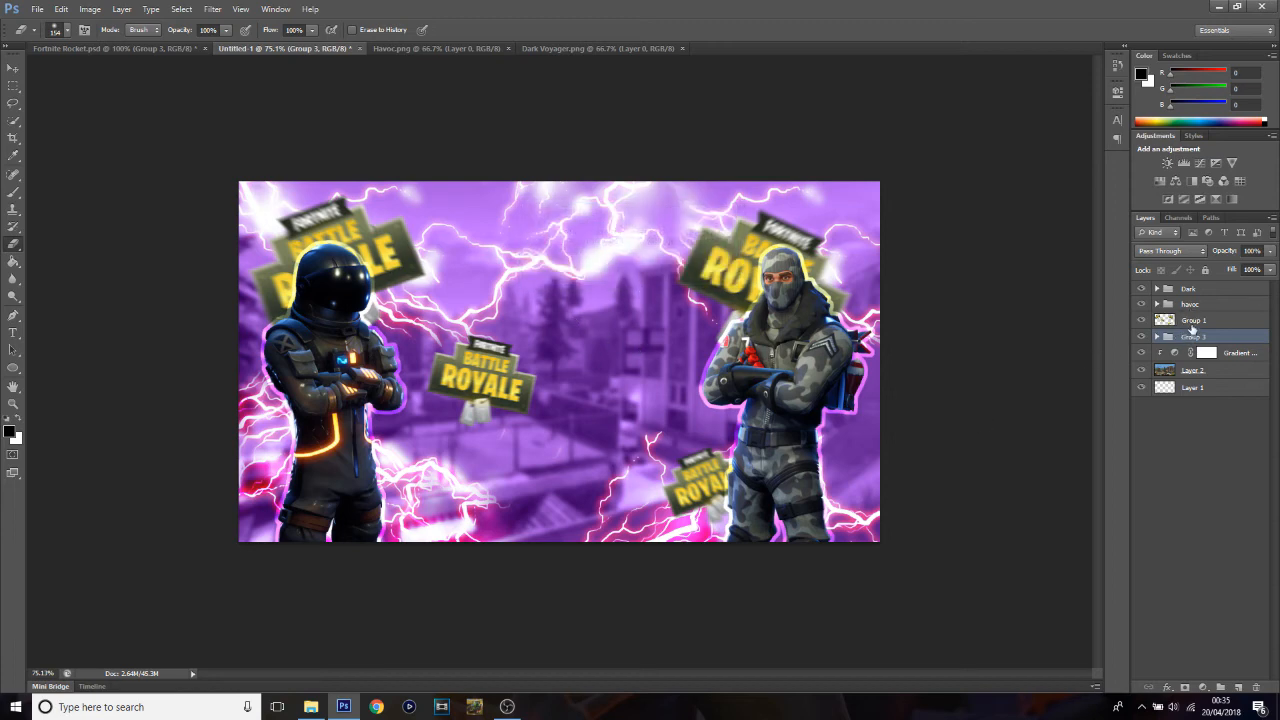
{"action": "left_click", "coordinate": [10, 69]}
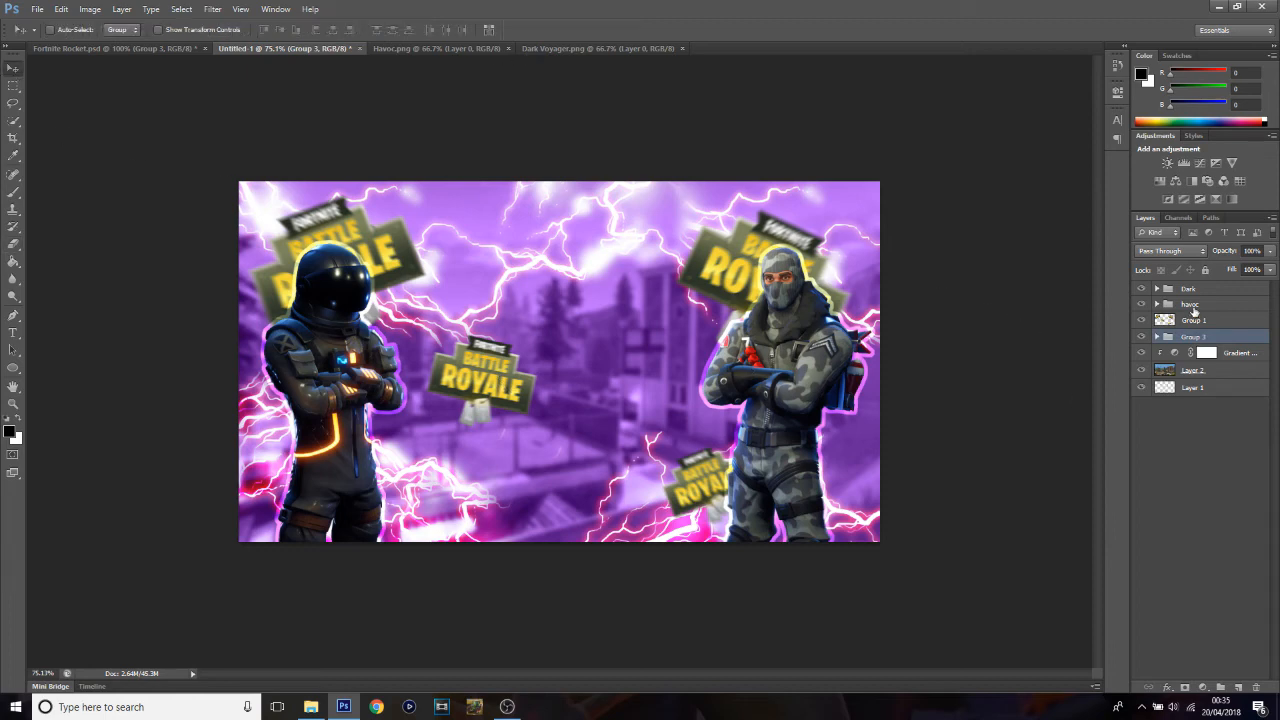
{"action": "left_click_drag", "start_coordinate": [1198, 308], "coordinate": [1195, 336]}
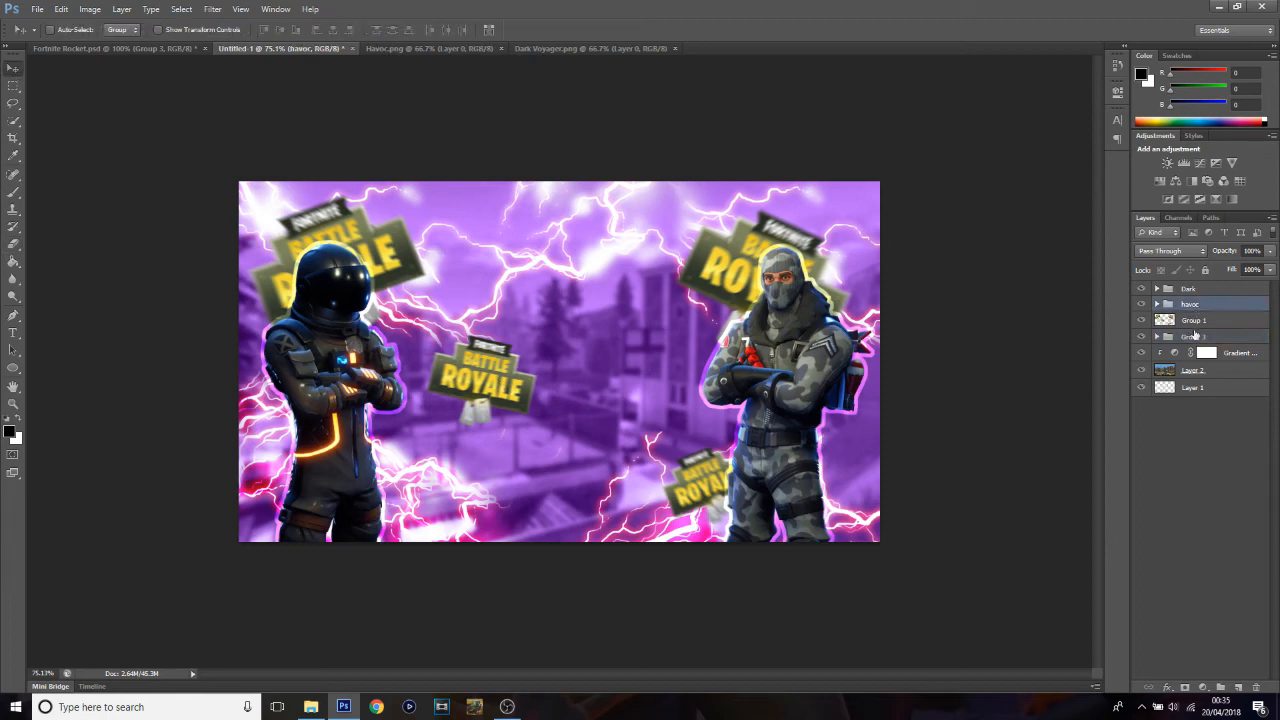
Step: Expand the lightning group and duplicate Layer 10 copy 4, placing the copy between the two characters in the upper middle of the canvas
{"action": "left_click", "coordinate": [1156, 338]}
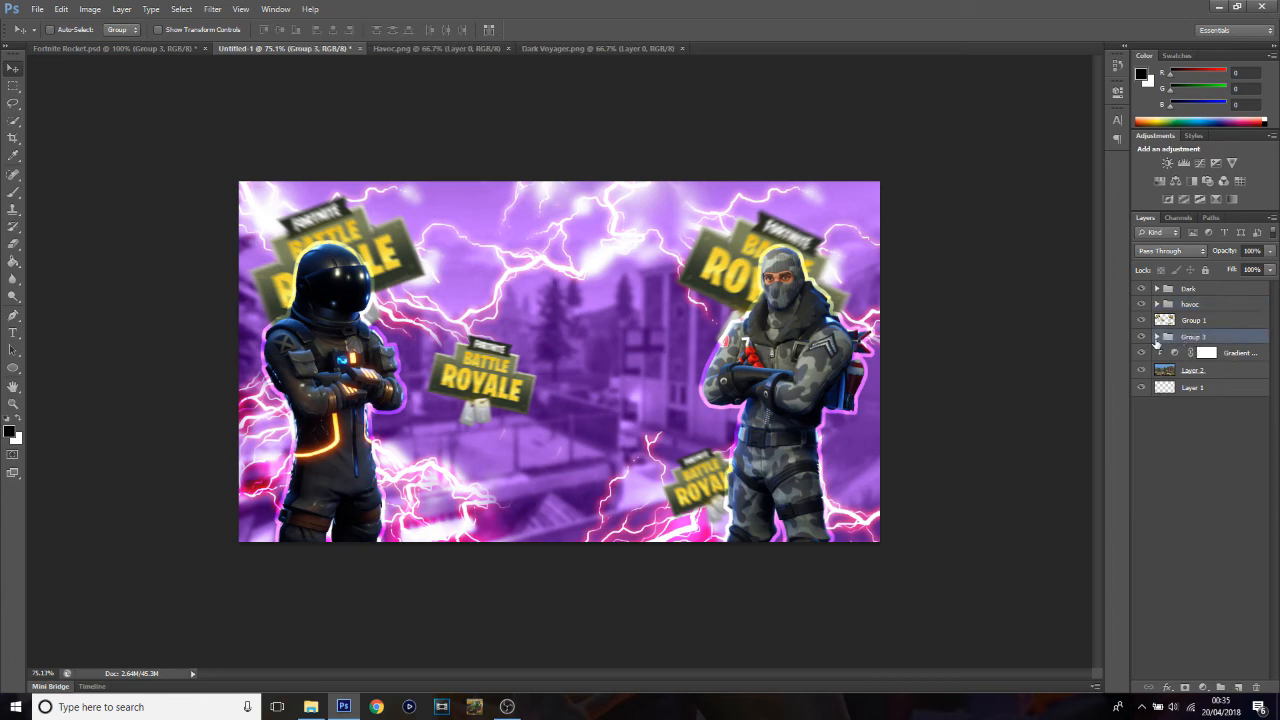
{"action": "left_click", "coordinate": [1157, 338]}
{"action": "left_click", "coordinate": [1166, 370]}
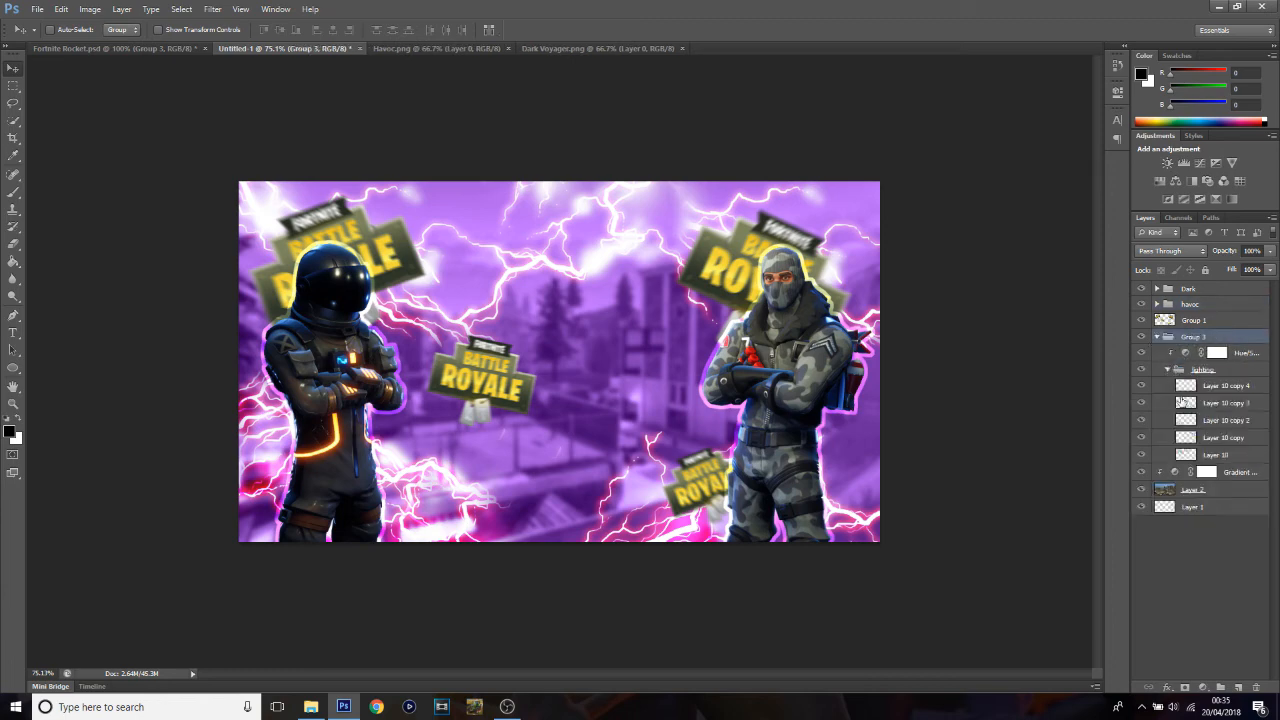
{"action": "left_click", "coordinate": [1207, 390]}
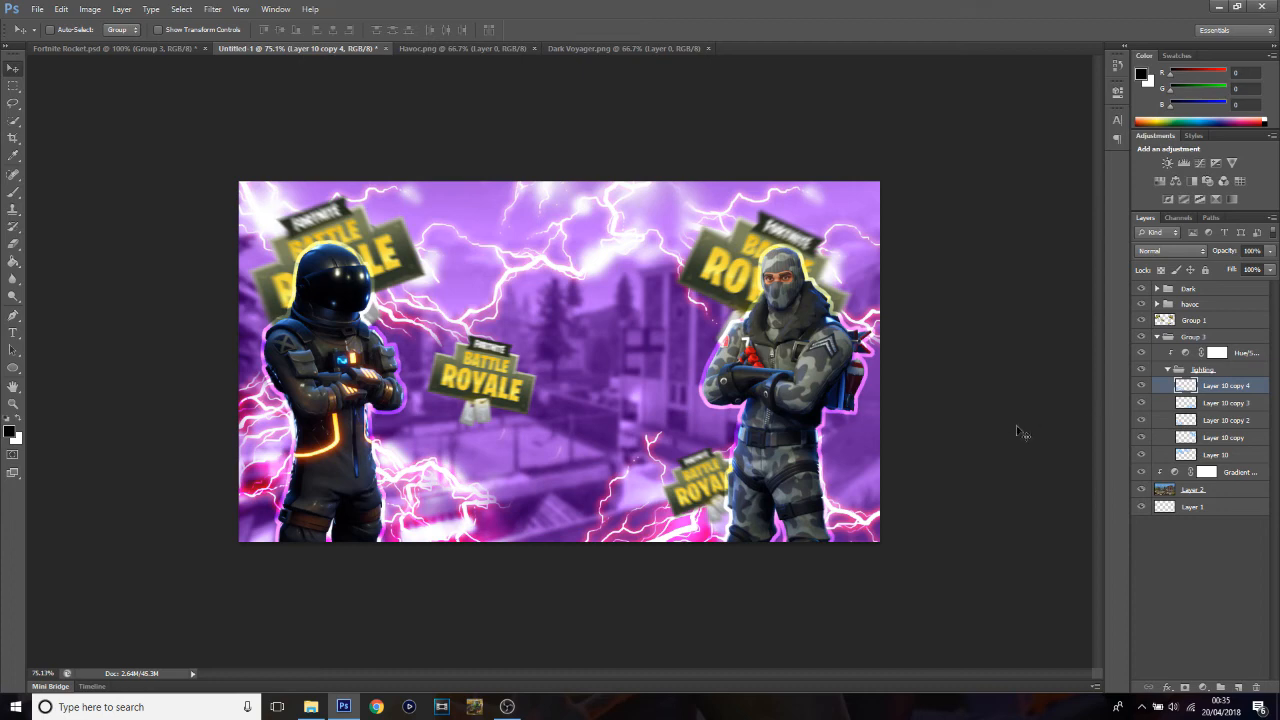
{"action": "left_click_drag", "start_coordinate": [538, 373], "coordinate": [876, 265]}
{"action": "key", "text": "ctrl+j"}
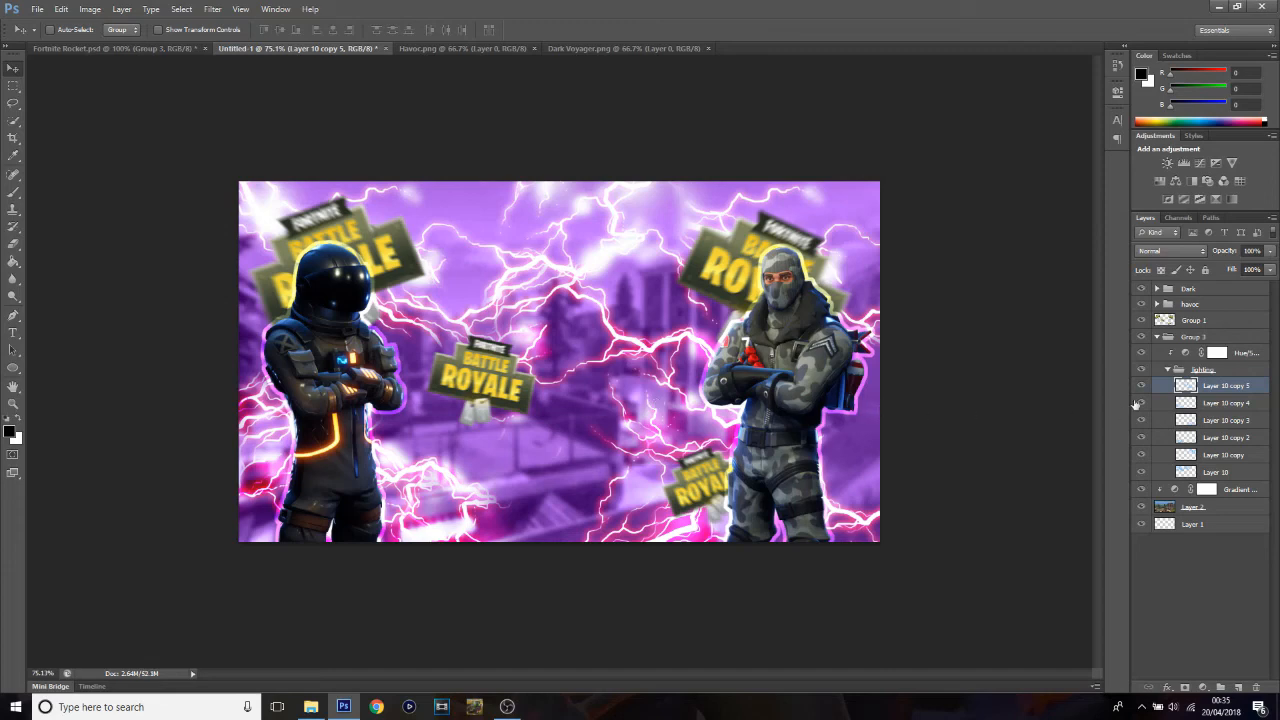
Step: Collapse Group 3 in the composite and close the Havoc.png and Dark Voyager.png documents
{"action": "left_click", "coordinate": [1157, 337]}
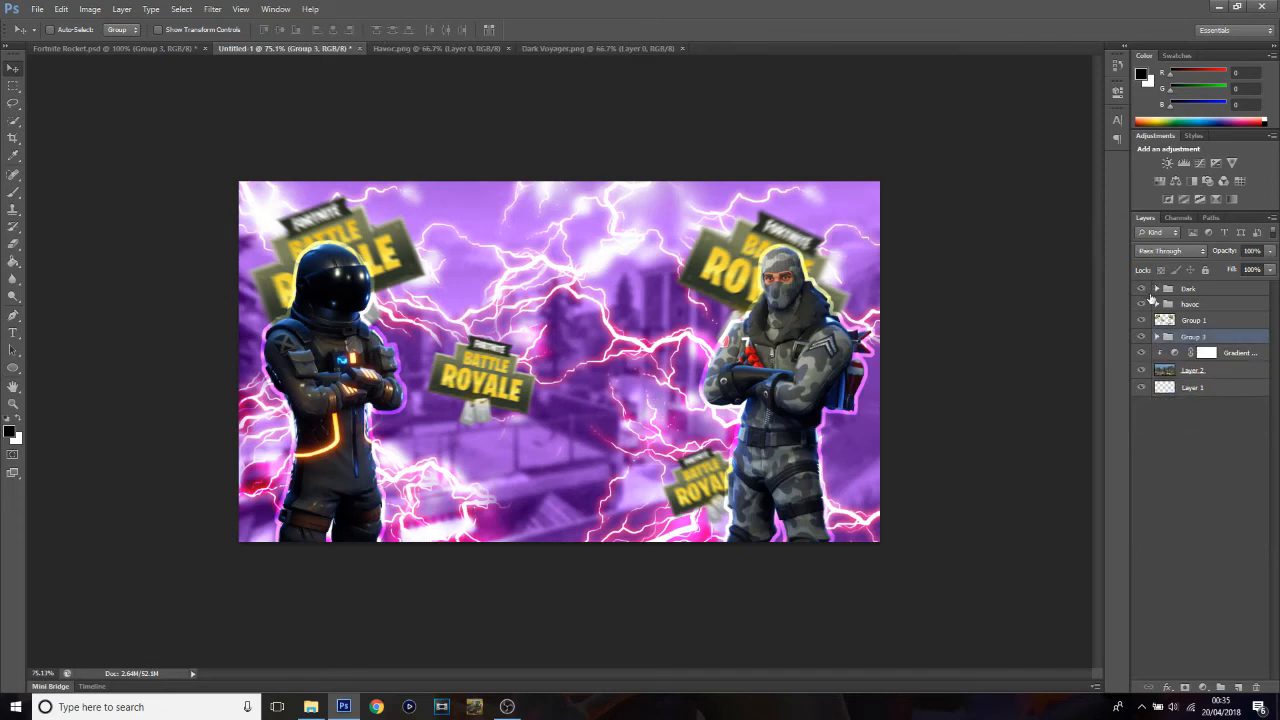
{"action": "left_click", "coordinate": [508, 48]}
{"action": "left_click", "coordinate": [530, 48]}
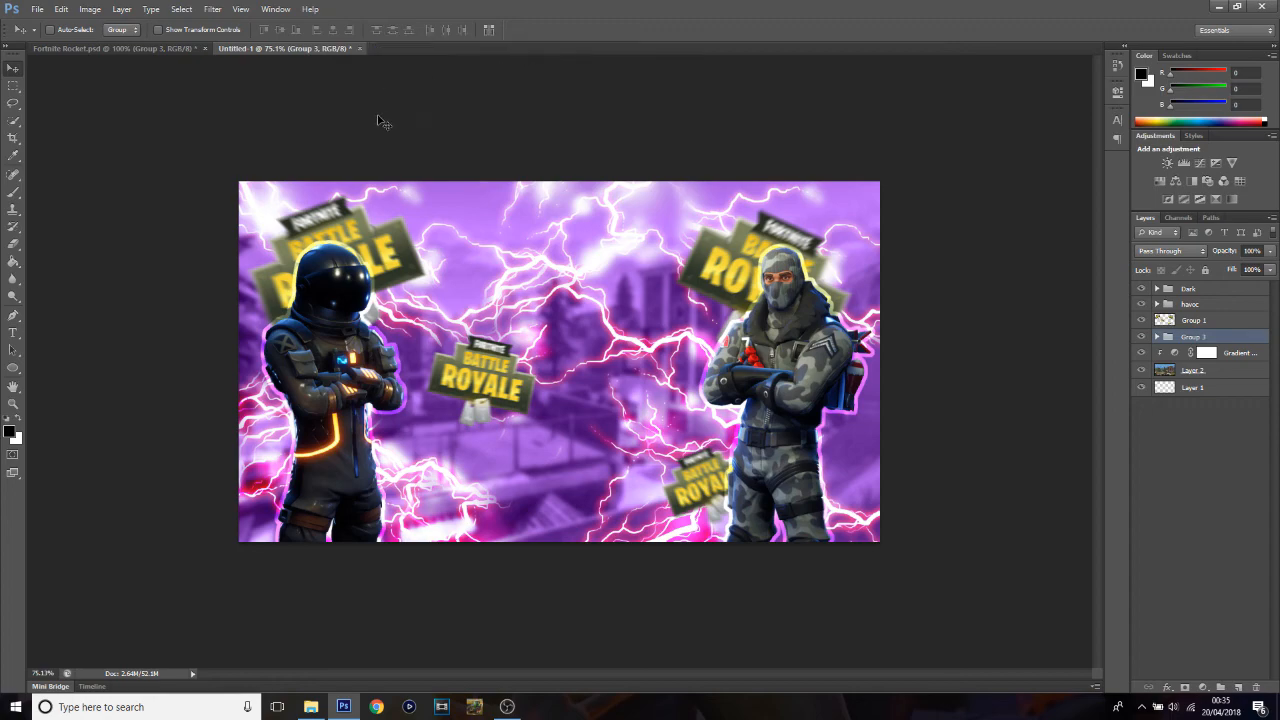
Step: Open the "fortnite logo with guns" image from the Fortnite Stuff folder
{"action": "key", "text": "ctrl+o"}
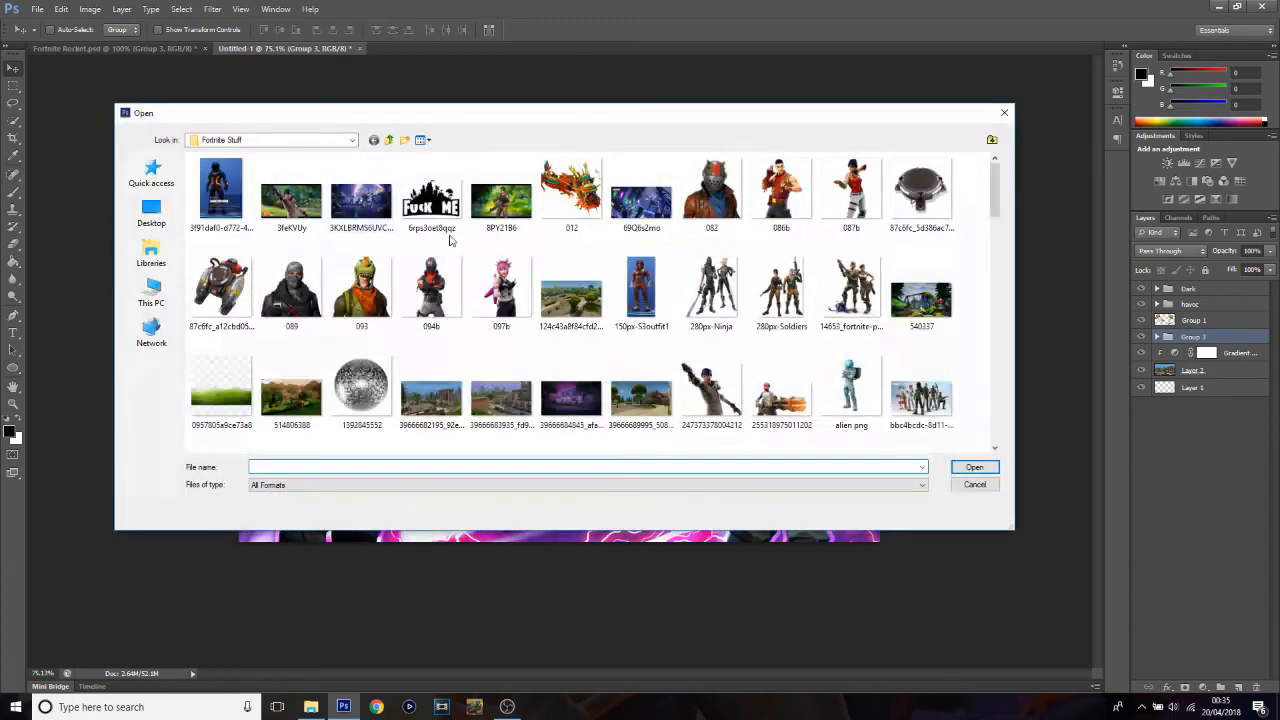
{"action": "scroll", "coordinate": [790, 290], "scroll_direction": "down", "scroll_amount": 5}
{"action": "scroll", "coordinate": [793, 290], "scroll_direction": "down", "scroll_amount": 3}
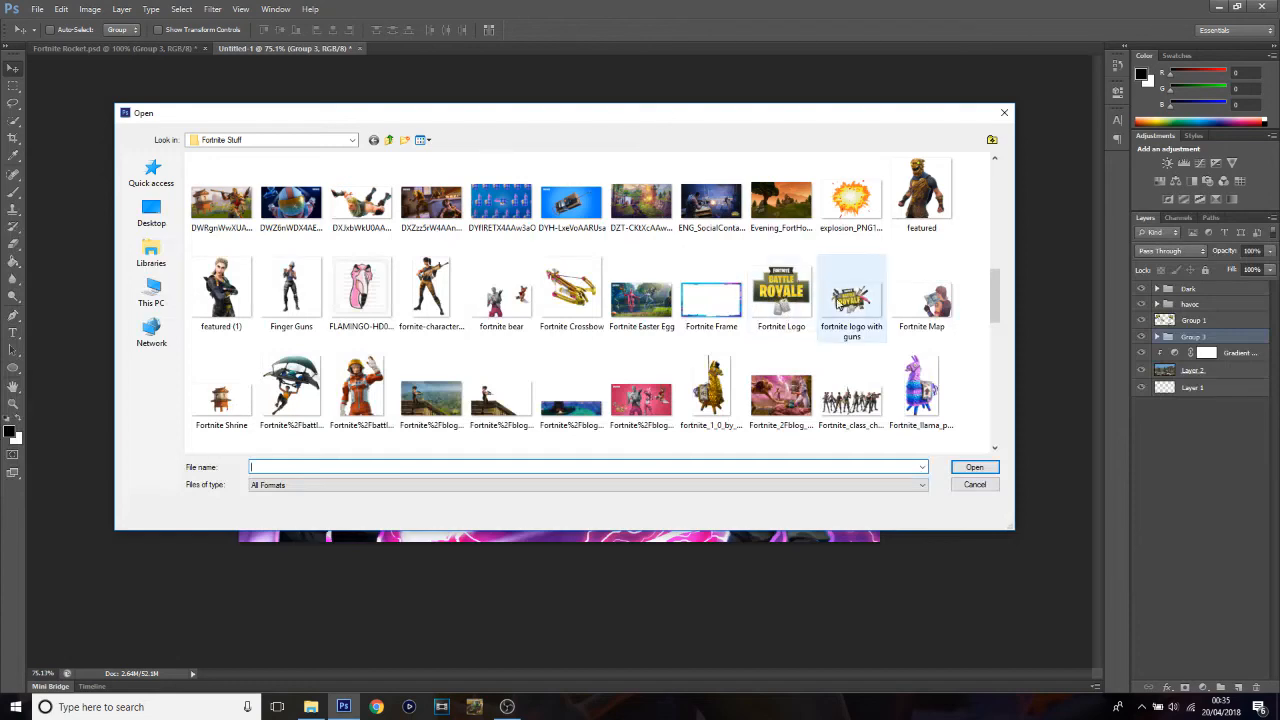
{"action": "left_click", "coordinate": [851, 298]}
{"action": "left_click", "coordinate": [969, 465]}
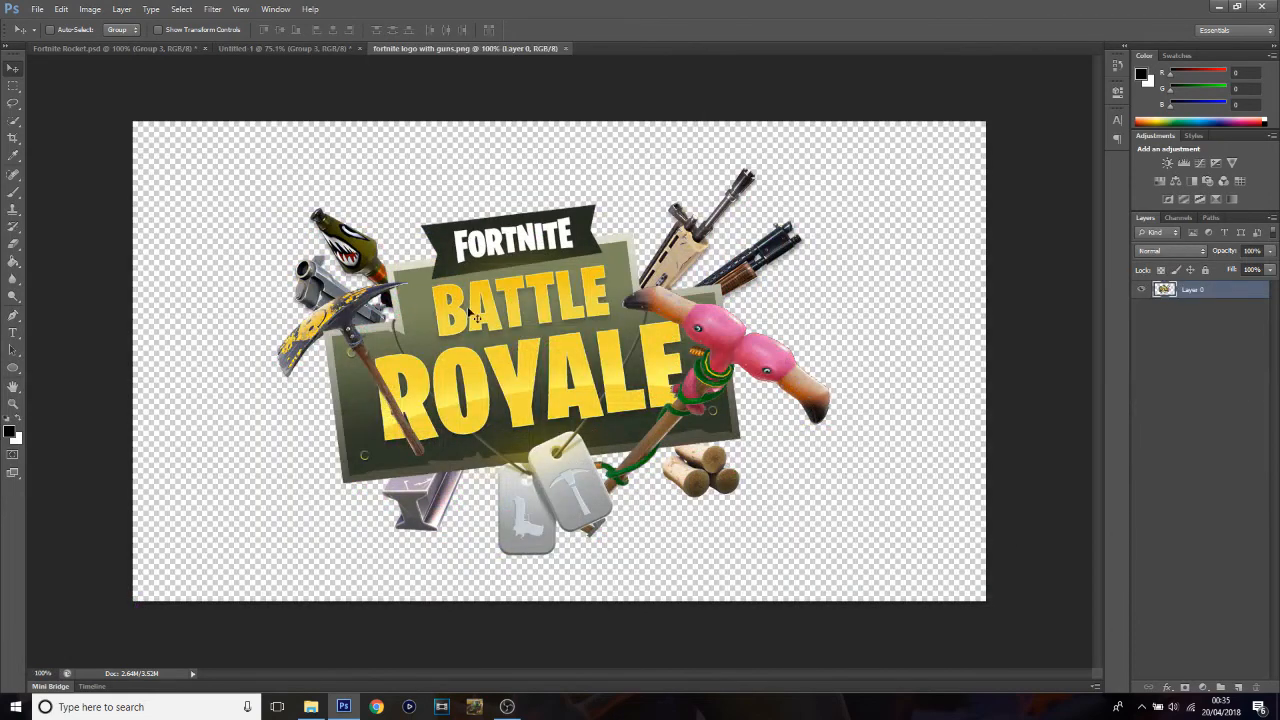
Step: Bring the logo with guns into the Untitled-1 composite, stack it above Group 1 and centre it between the two characters
{"action": "left_click_drag", "start_coordinate": [476, 318], "coordinate": [574, 414]}
{"action": "left_click_drag", "start_coordinate": [538, 355], "coordinate": [504, 335]}
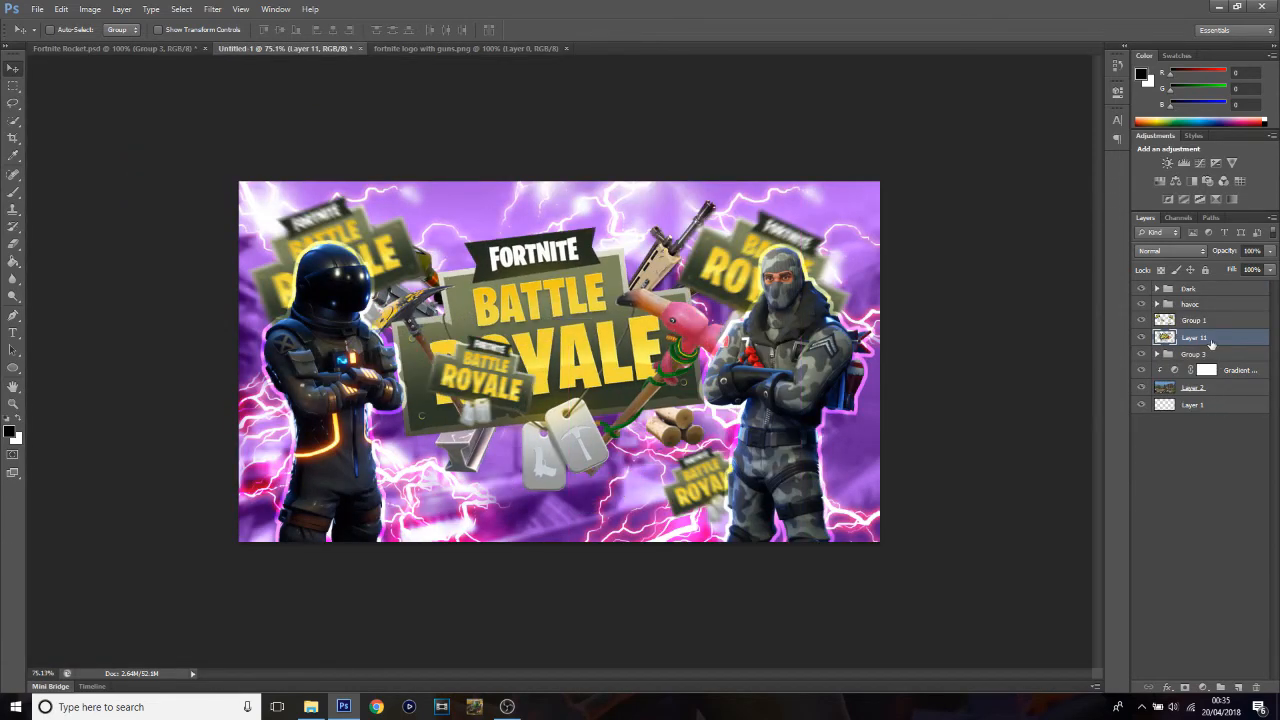
{"action": "left_click_drag", "start_coordinate": [1208, 340], "coordinate": [1201, 318]}
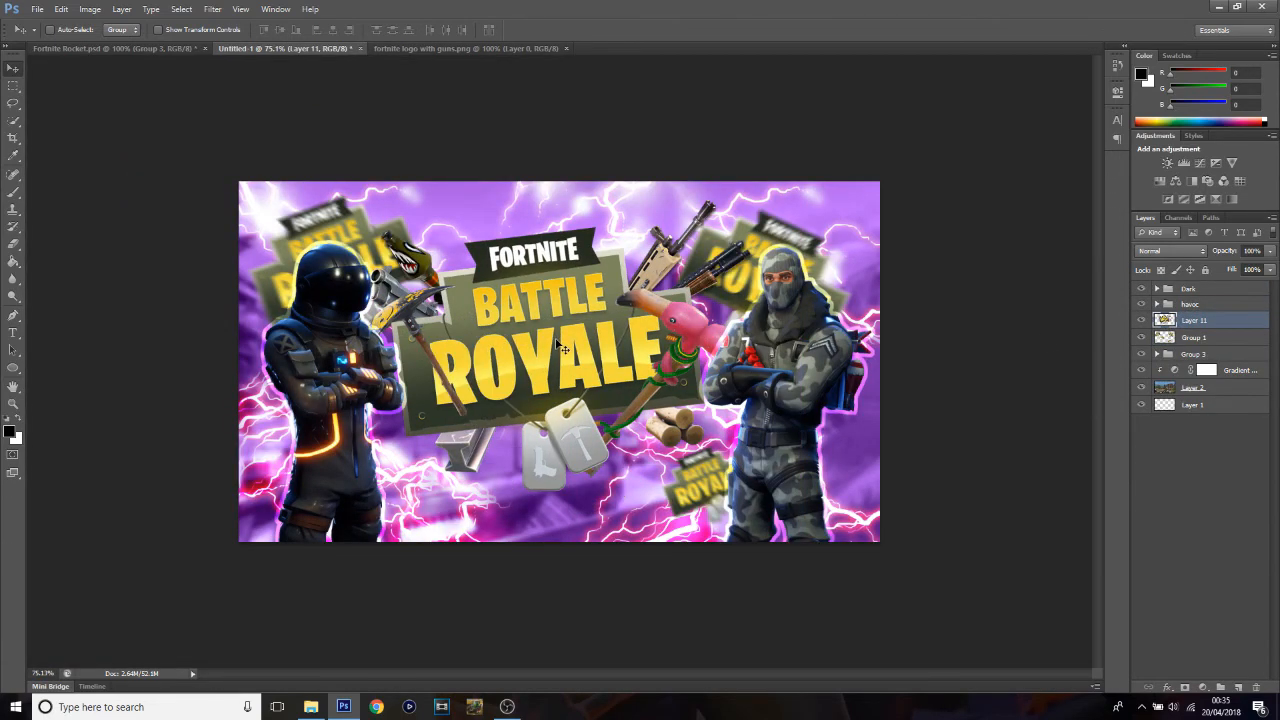
{"action": "mouse_move", "coordinate": [557, 340]}
{"action": "left_mouse_down"}
{"action": "mouse_move", "coordinate": [575, 365]}
{"action": "mouse_move", "coordinate": [564, 356]}
{"action": "left_mouse_up"}
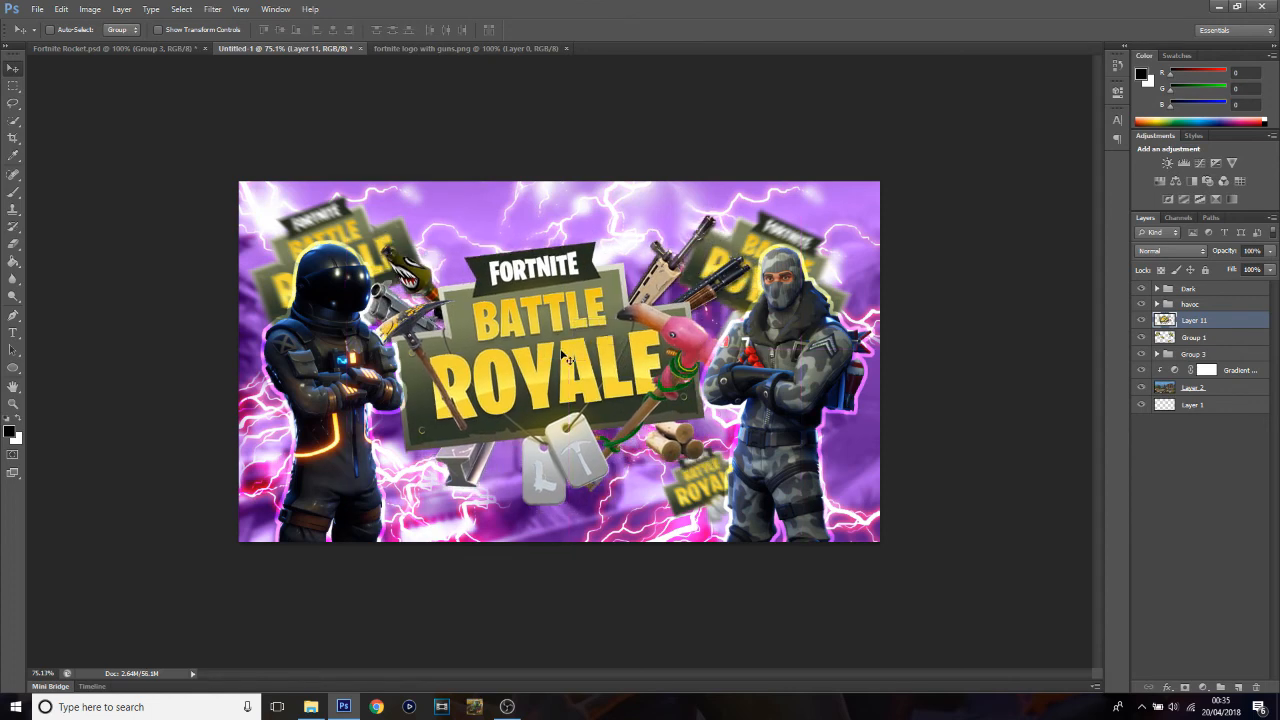